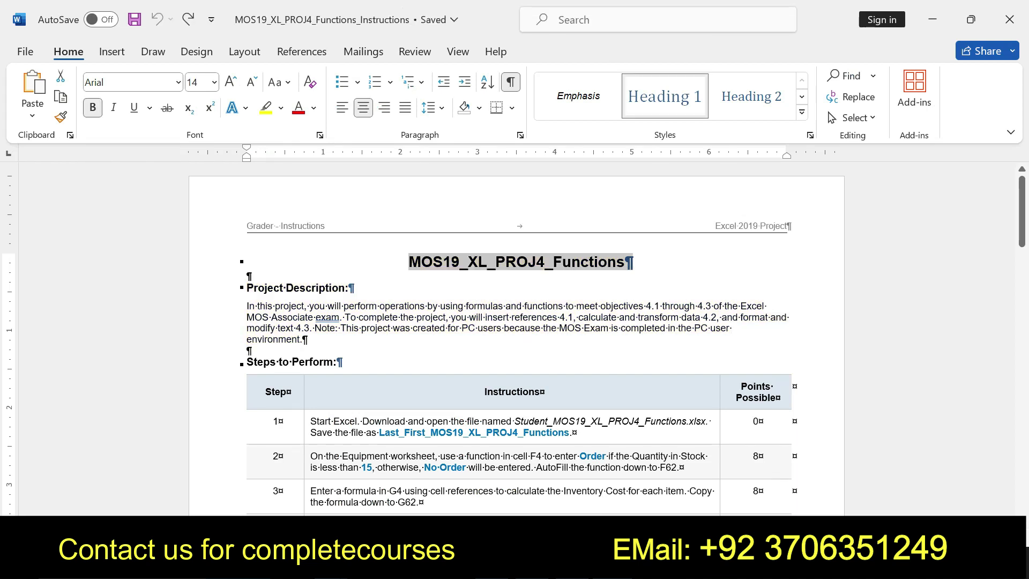
{"action": "mouse_move", "coordinate": [311, 421]}
{"action": "left_mouse_down"}
{"action": "mouse_move", "coordinate": [452, 424]}
{"action": "mouse_move", "coordinate": [375, 461]}
{"action": "mouse_move", "coordinate": [325, 421]}
{"action": "left_mouse_up"}
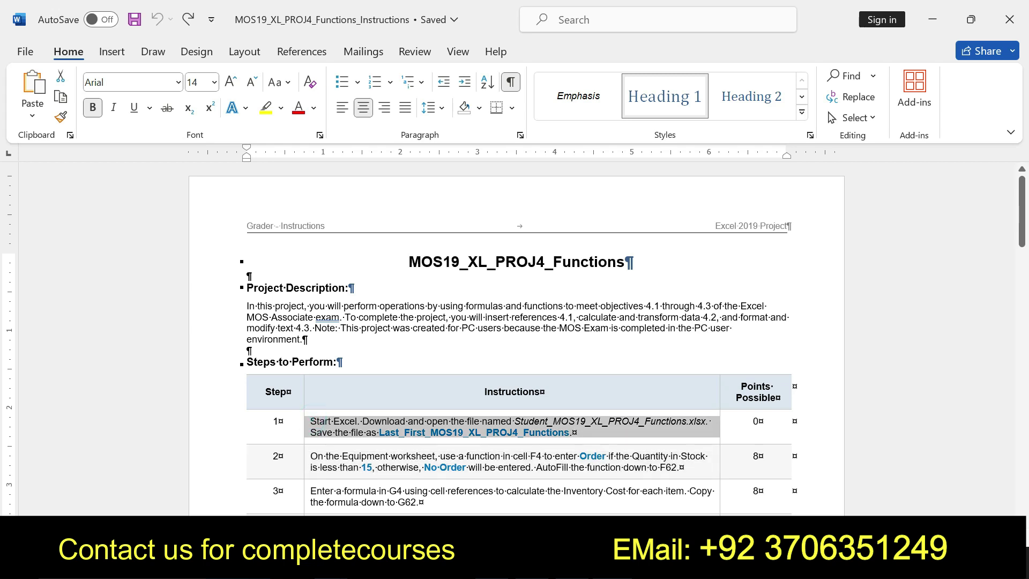
{"action": "left_click", "coordinate": [585, 399]}
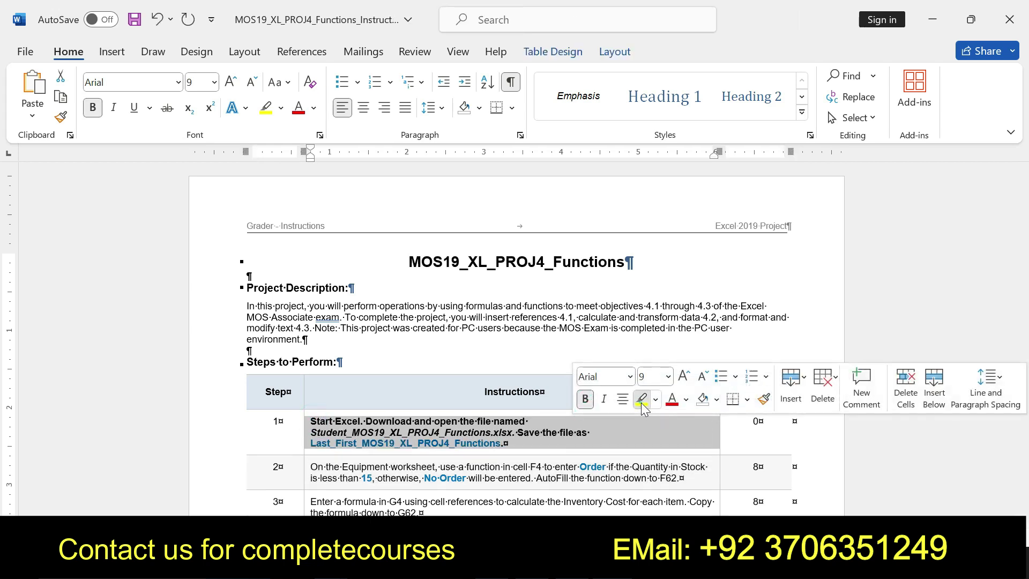
{"action": "left_click", "coordinate": [642, 400]}
{"action": "left_click", "coordinate": [311, 422]}
{"action": "left_click_drag", "start_coordinate": [440, 433], "coordinate": [504, 444]}
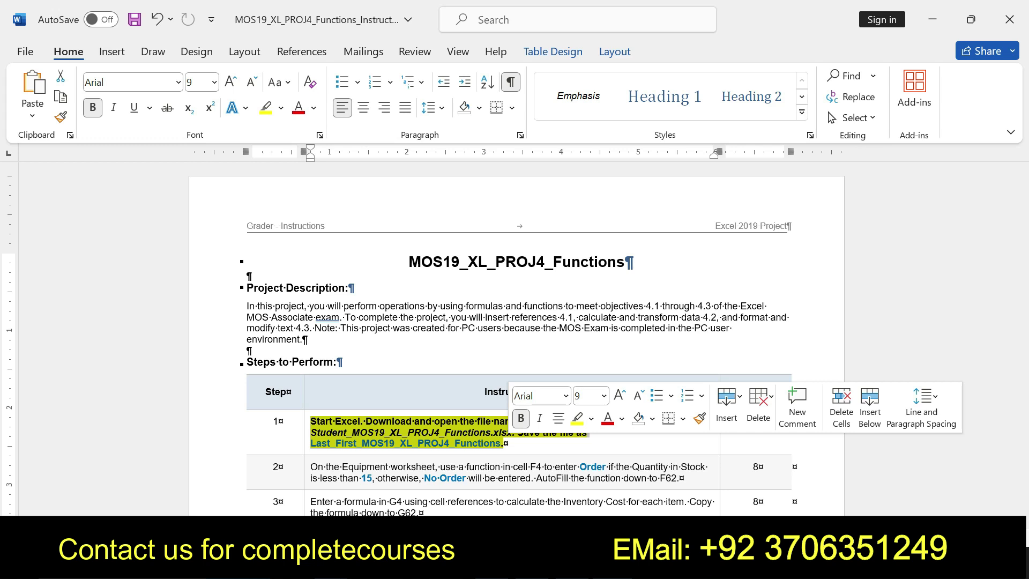
{"action": "key", "text": "ctrl+z"}
{"action": "key", "text": "ctrl+z"}
{"action": "key", "text": "ctrl+z"}
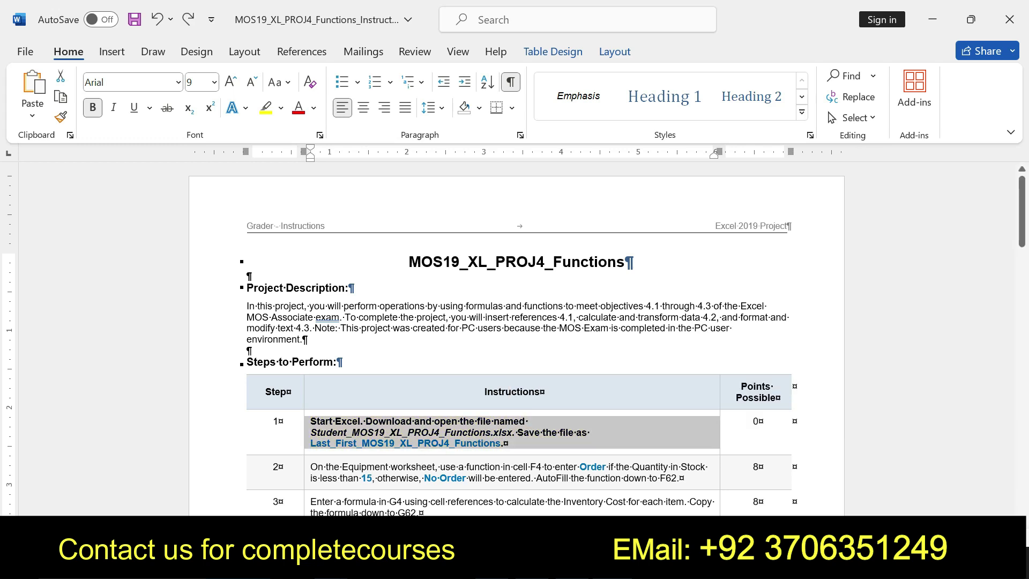
- Bold the step 2 instruction about cell F4, highlight it in yellow, and read it through
{"action": "left_click_drag", "start_coordinate": [311, 456], "coordinate": [466, 468]}
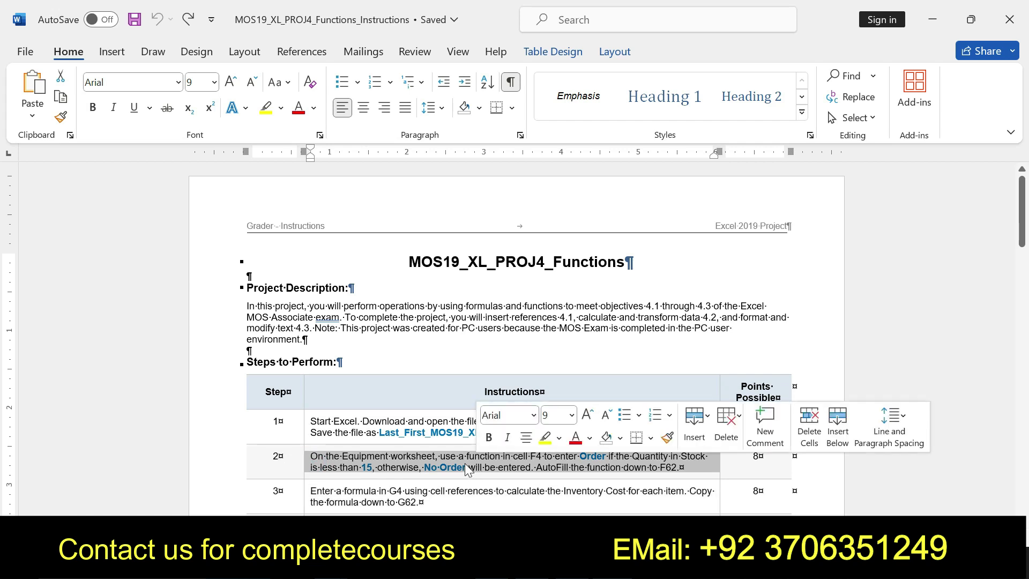
{"action": "left_click", "coordinate": [488, 437]}
{"action": "left_click", "coordinate": [547, 443]}
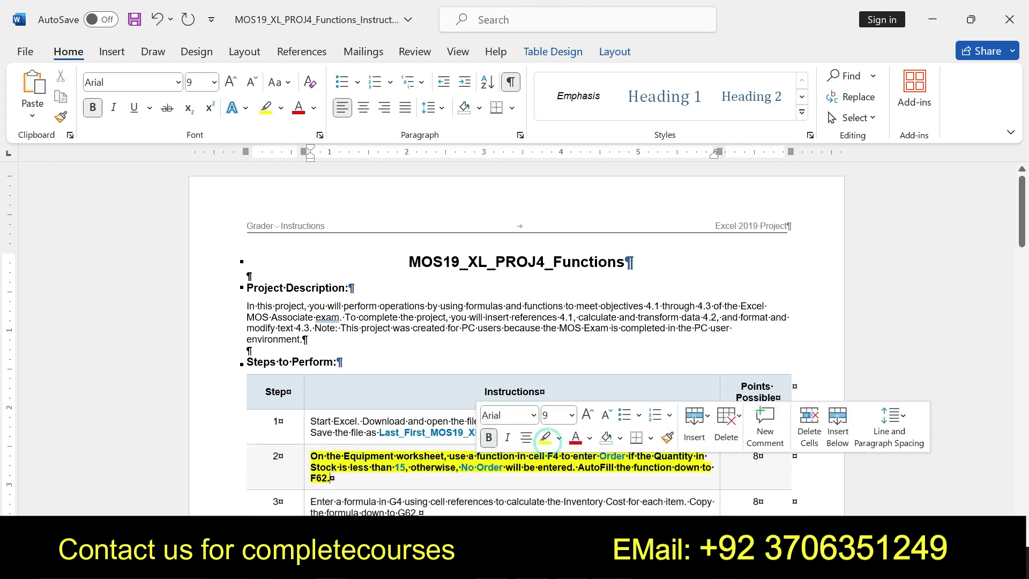
{"action": "left_click", "coordinate": [312, 456]}
{"action": "left_click_drag", "start_coordinate": [445, 467], "coordinate": [335, 478]}
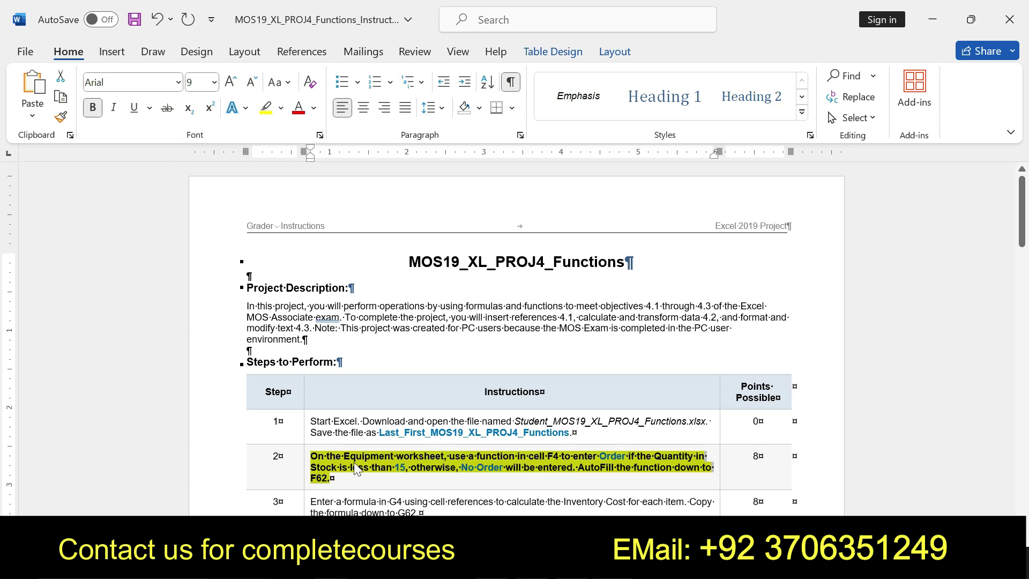
{"action": "left_click", "coordinate": [306, 460]}
{"action": "left_click", "coordinate": [310, 456]}
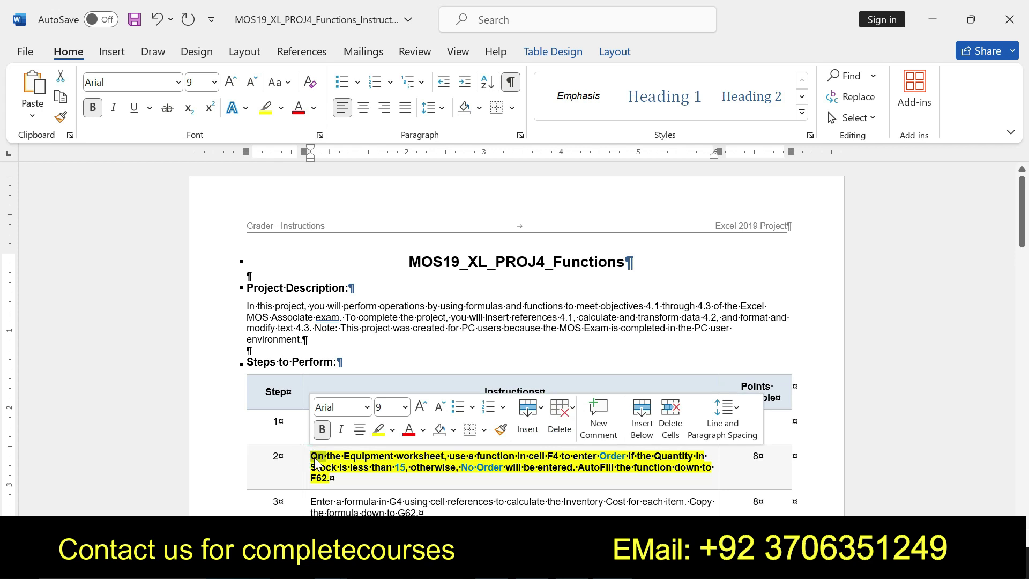
{"action": "left_click_drag", "start_coordinate": [311, 456], "coordinate": [330, 478]}
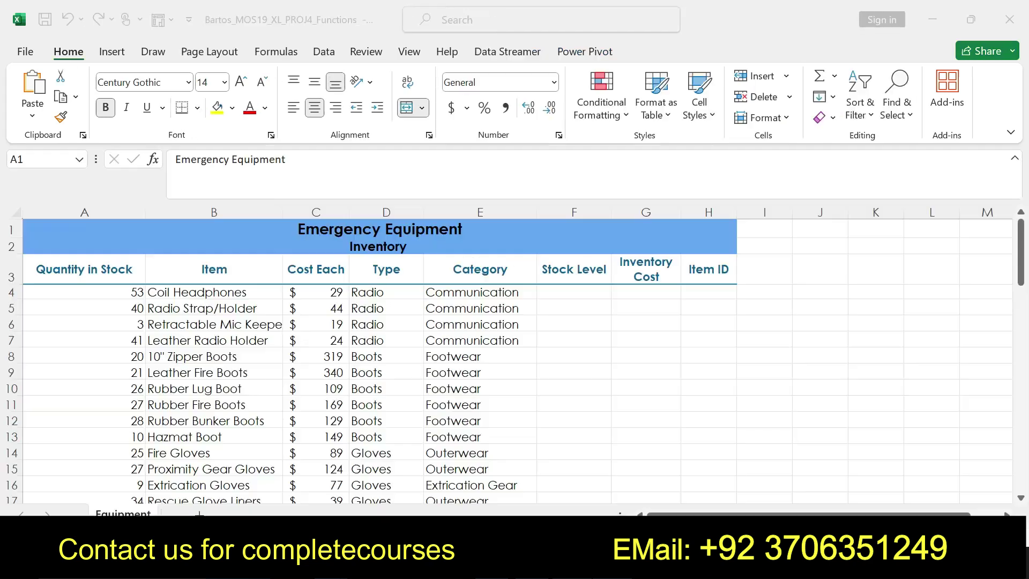
- Switch to the Excel workbook and start an IF formula in cell F4 with the logical test A4<15, checking the limit in the Word instructions
{"action": "key", "text": "alt+Tab"}
{"action": "left_click", "coordinate": [556, 294]}
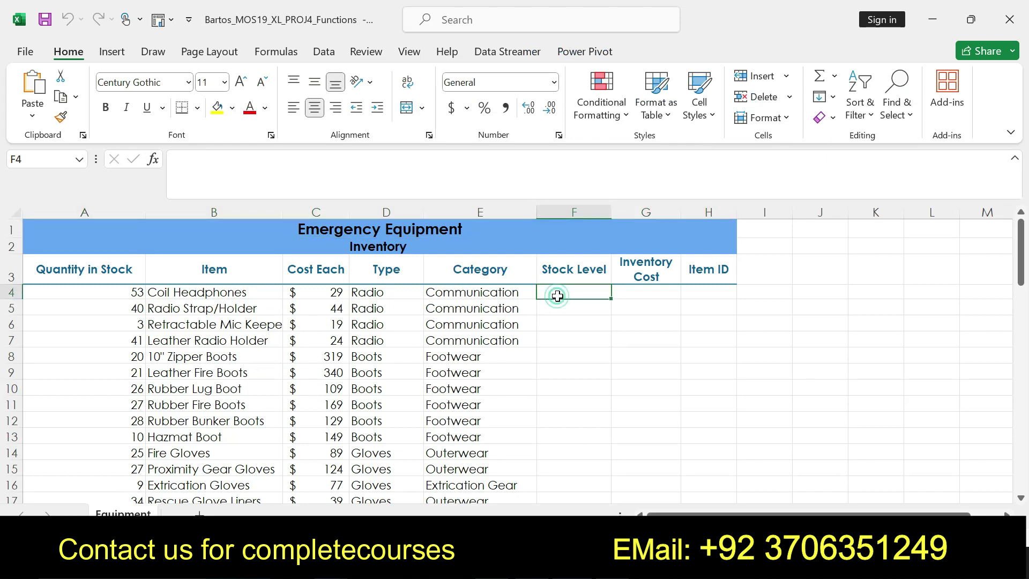
{"action": "type", "text": "="}
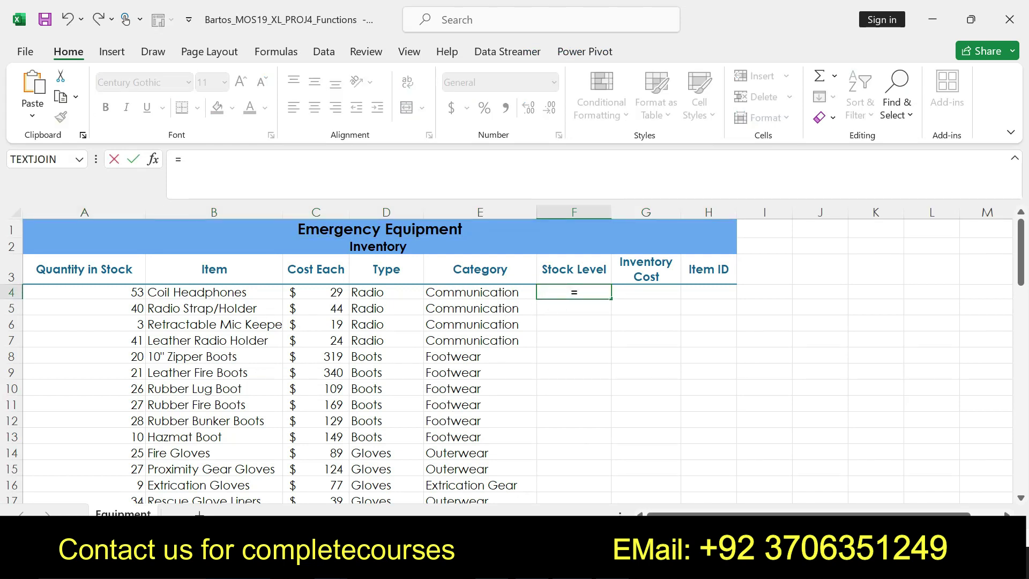
{"action": "type", "text": "if"}
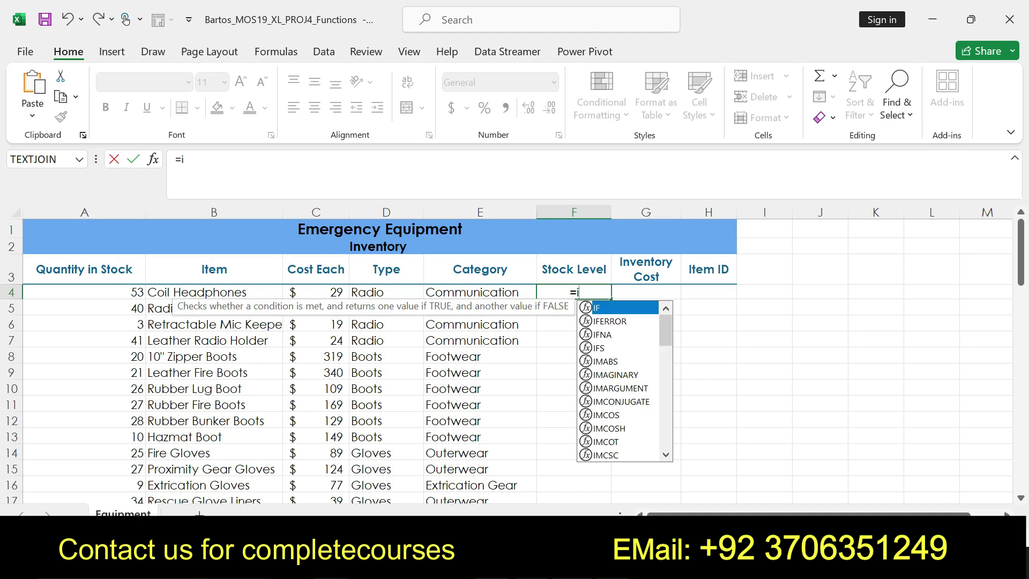
{"action": "double_click", "coordinate": [597, 309]}
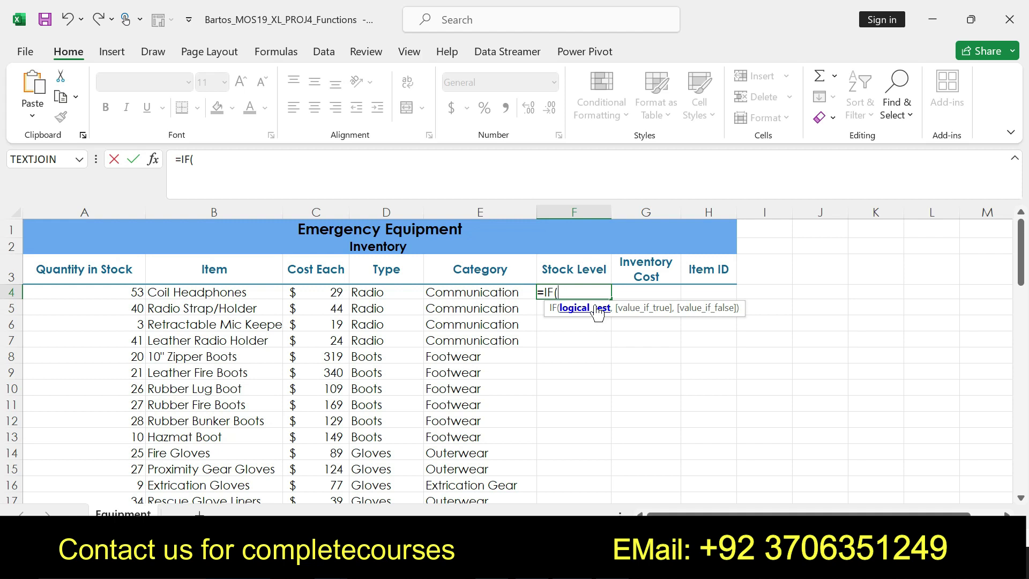
{"action": "left_click", "coordinate": [109, 295]}
{"action": "type", "text": "<"}
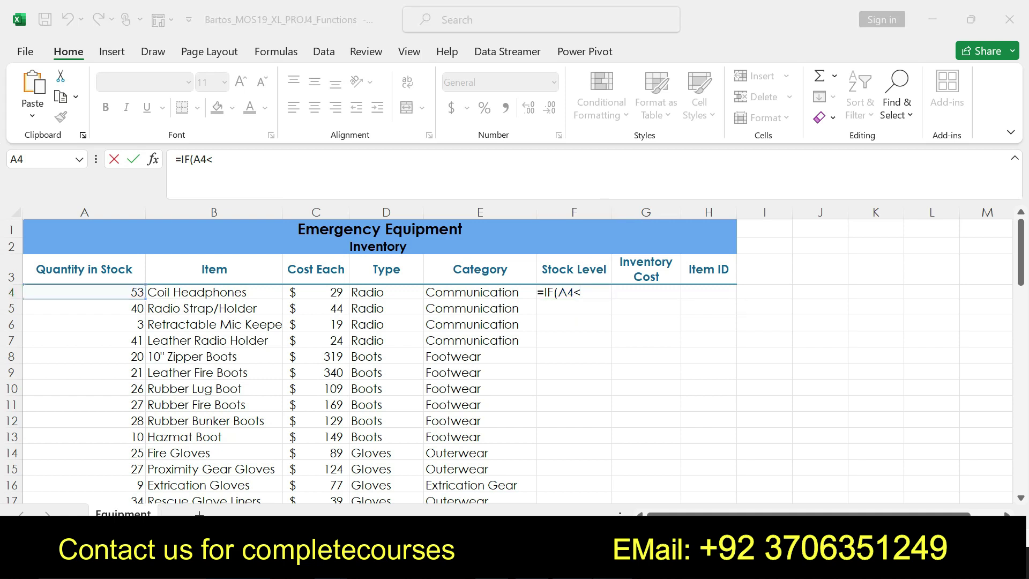
{"action": "key", "text": "alt+Tab"}
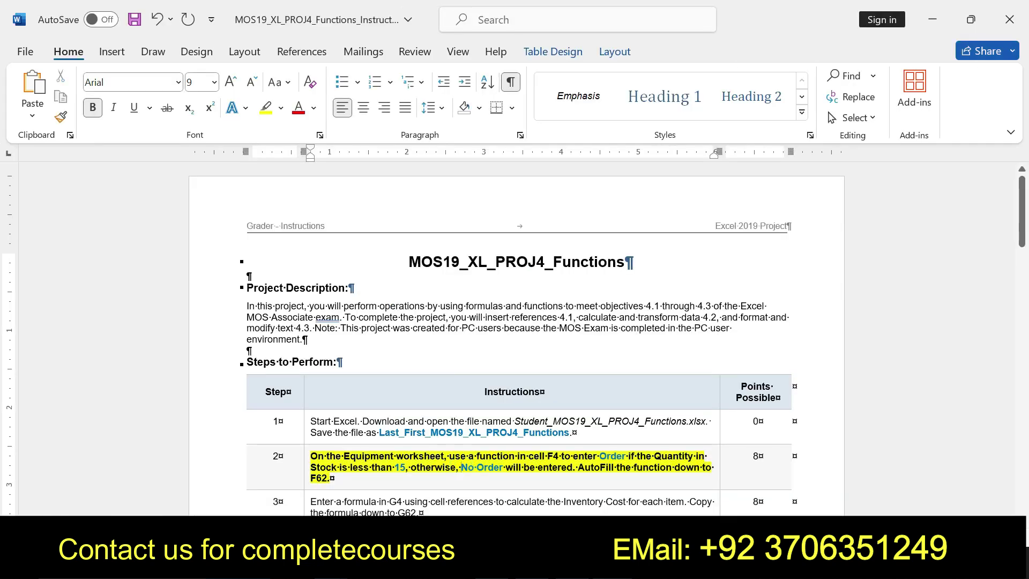
{"action": "left_click_drag", "start_coordinate": [654, 457], "coordinate": [329, 479]}
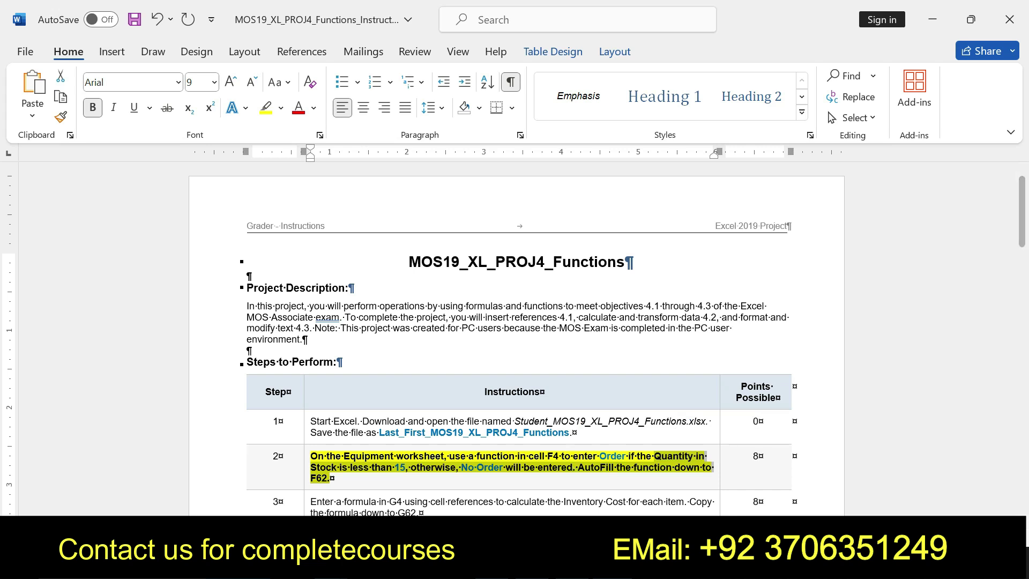
{"action": "key", "text": "alt+Tab"}
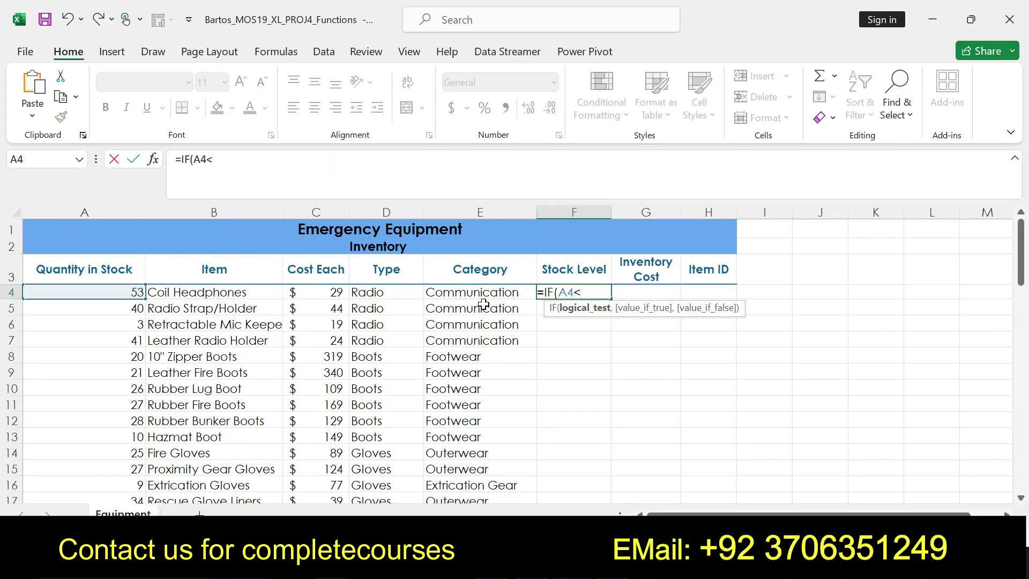
{"action": "type", "text": "15,"}
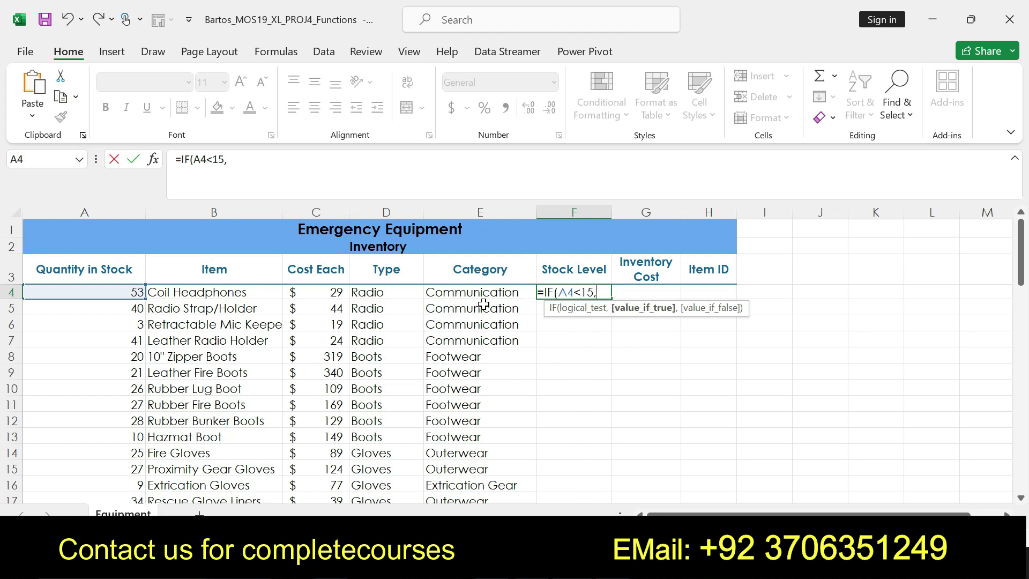
- Copy the word Order from the step 2 instruction in Word and add it in quotation marks as the value if true in F4's formula
{"action": "key", "text": "alt+Tab"}
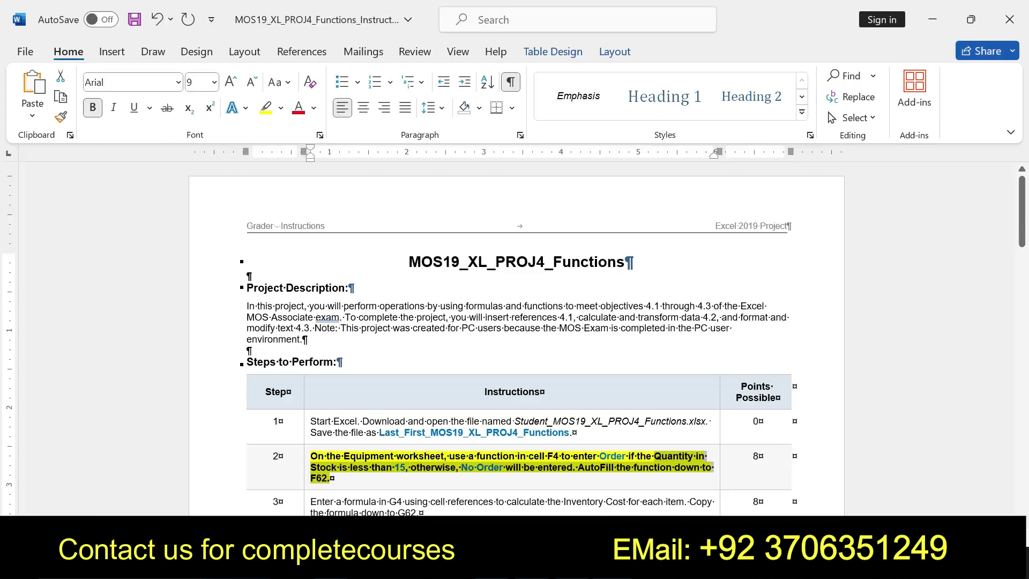
{"action": "double_click", "coordinate": [602, 456]}
{"action": "key", "text": "ctrl+c"}
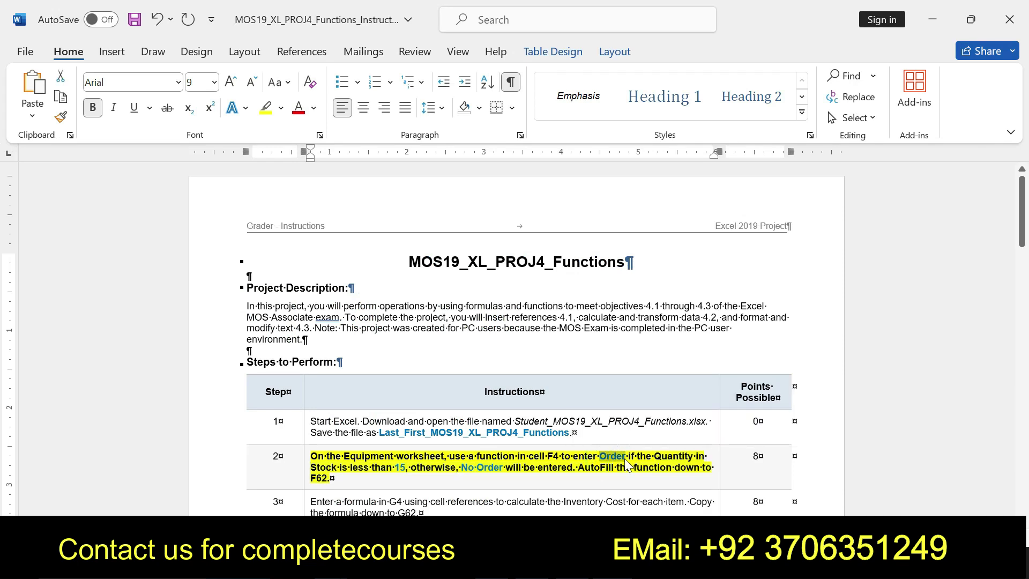
{"action": "key", "text": "alt+Tab"}
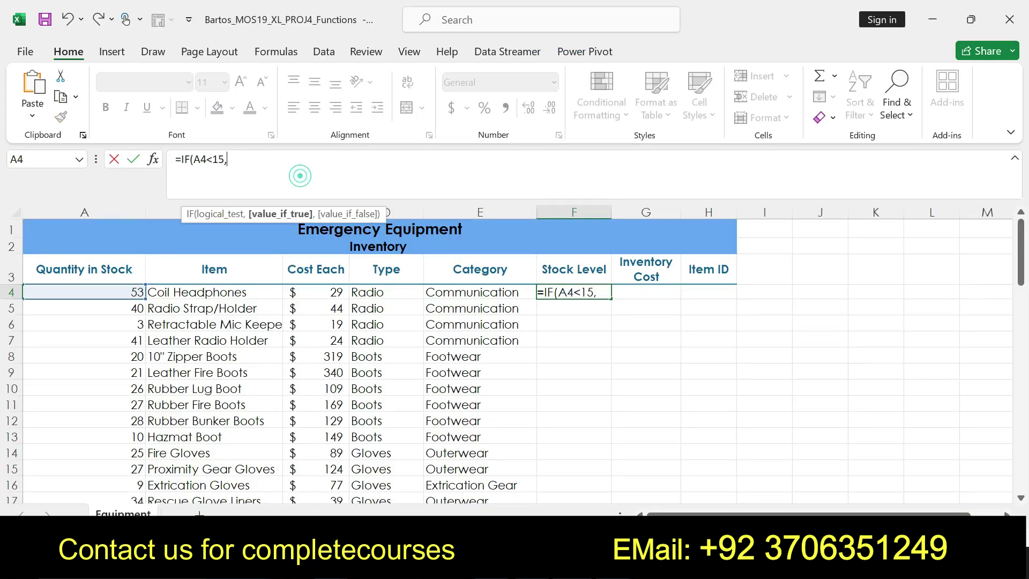
{"action": "key", "text": "ctrl+v"}
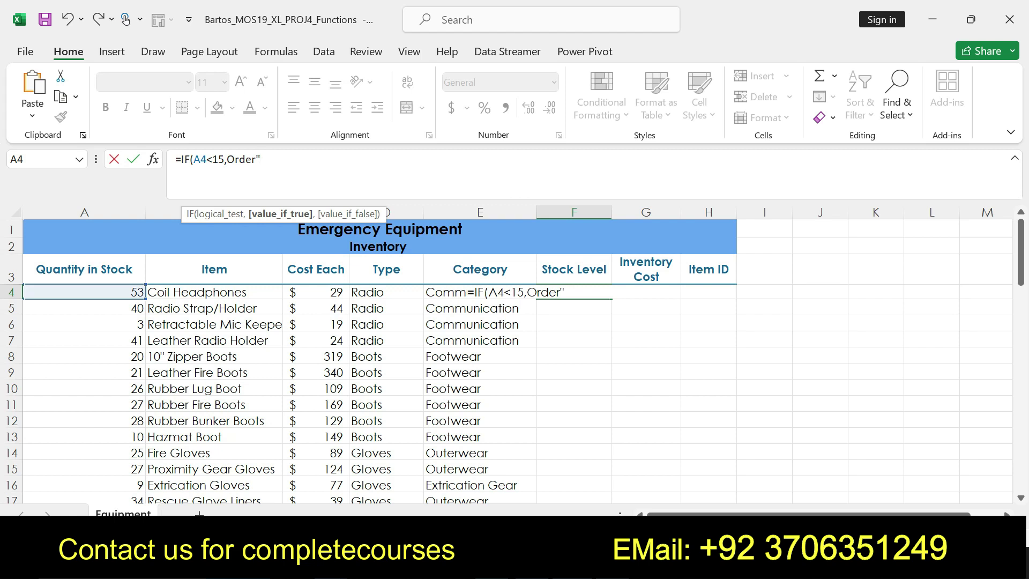
{"action": "type", "text": "\""}
{"action": "left_click", "coordinate": [279, 158]}
- Add No Order as the value if false in F4's IF formula, close the parenthesis and submit the formula
{"action": "type", "text": ",No"}
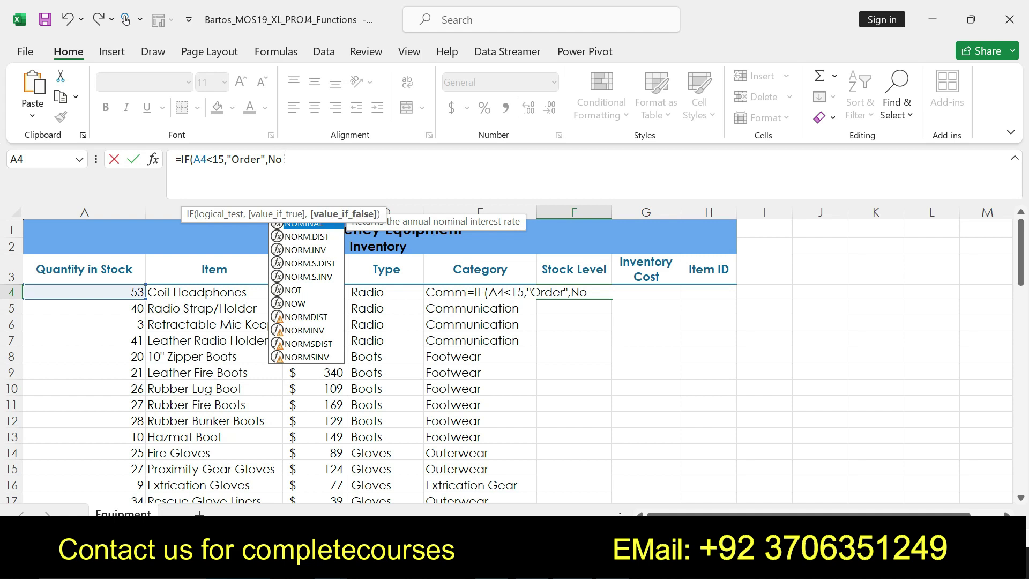
{"action": "key", "text": "Escape"}
{"action": "type", "text": "O"}
{"action": "key", "text": "Escape"}
{"action": "type", "text": "rder"}
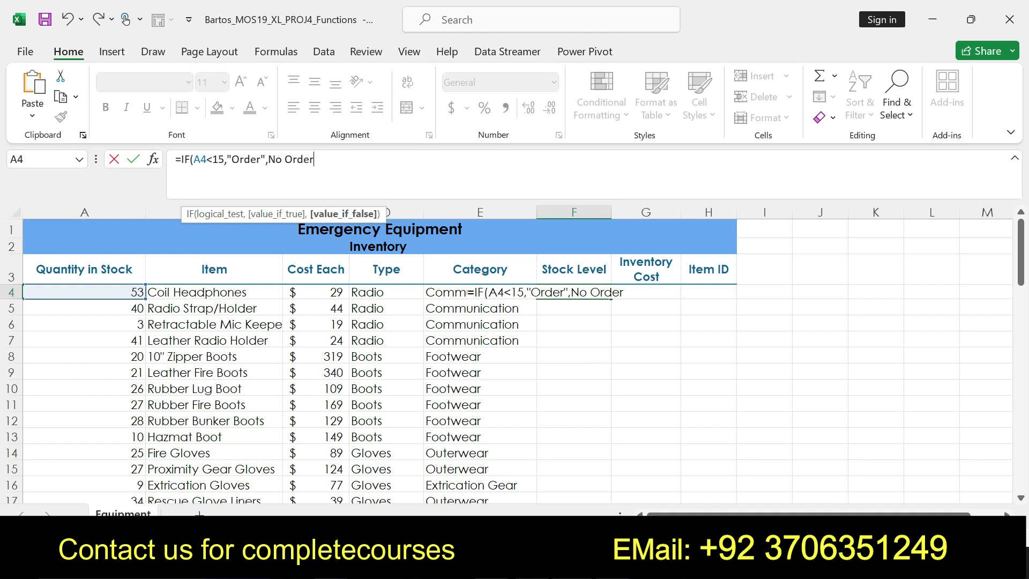
{"action": "type", "text": "\")"}
{"action": "key", "text": "Return"}
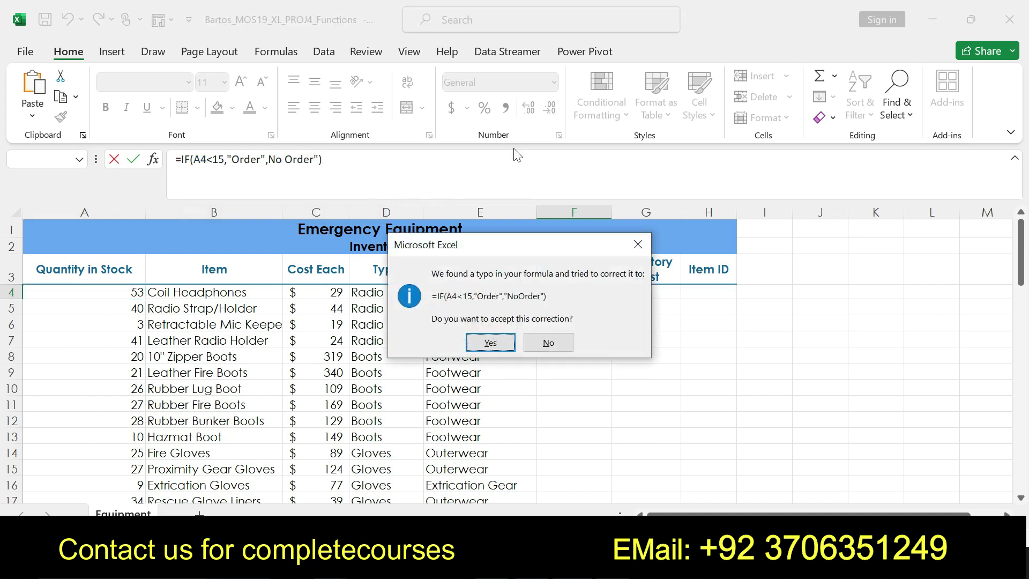
- Decline the suggested correction and add the missing opening quotation mark so F4 contains =IF(A4<15,"Order","No Order")
{"action": "left_click", "coordinate": [638, 244]}
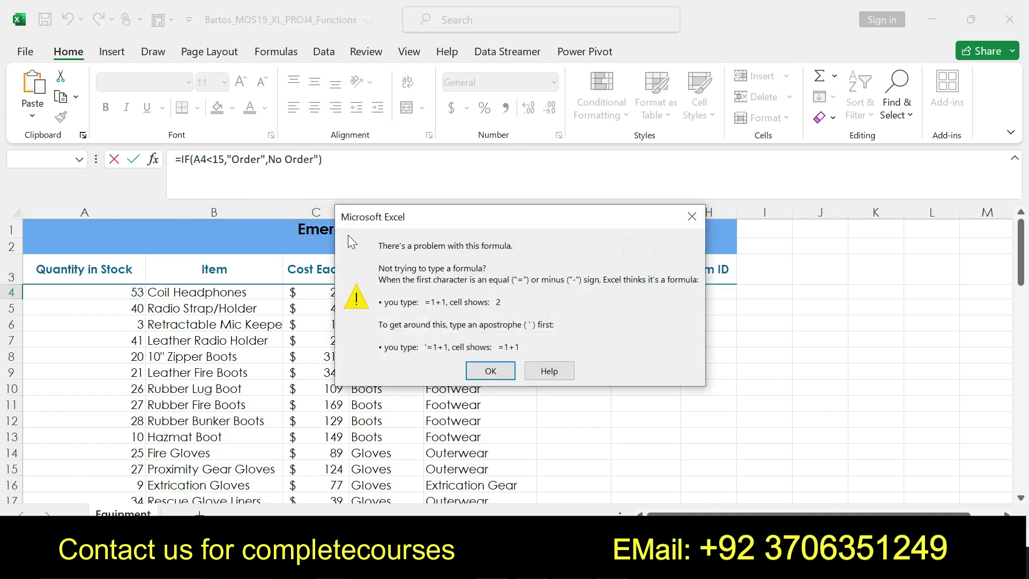
{"action": "left_click", "coordinate": [692, 216]}
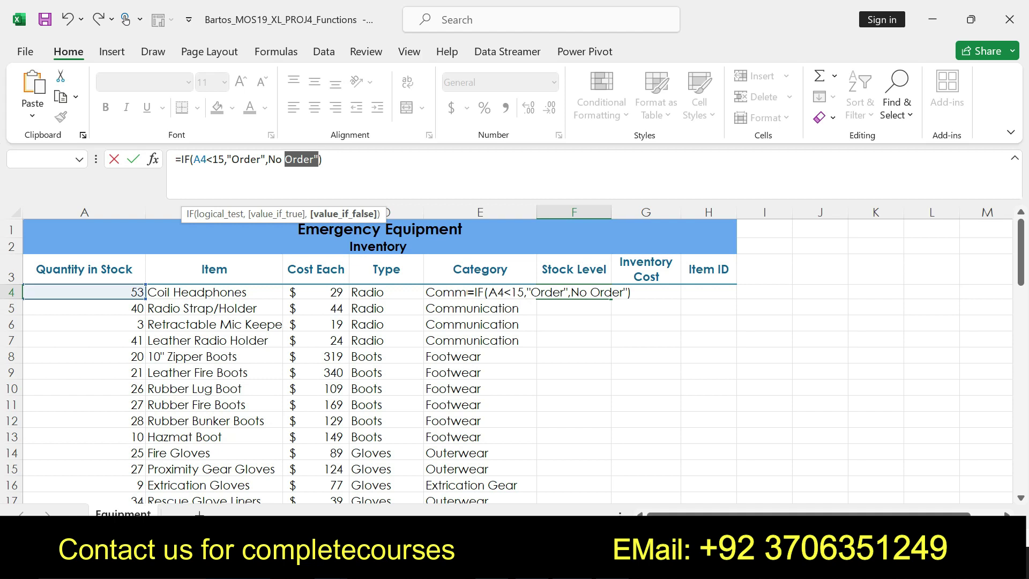
{"action": "left_click", "coordinate": [270, 159]}
{"action": "type", "text": "\""}
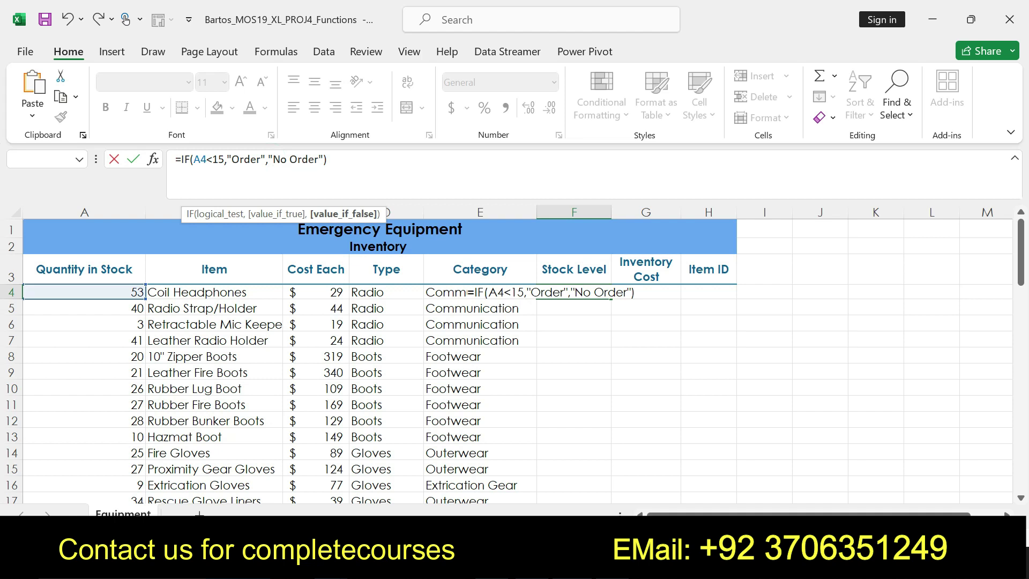
{"action": "key", "text": "Return"}
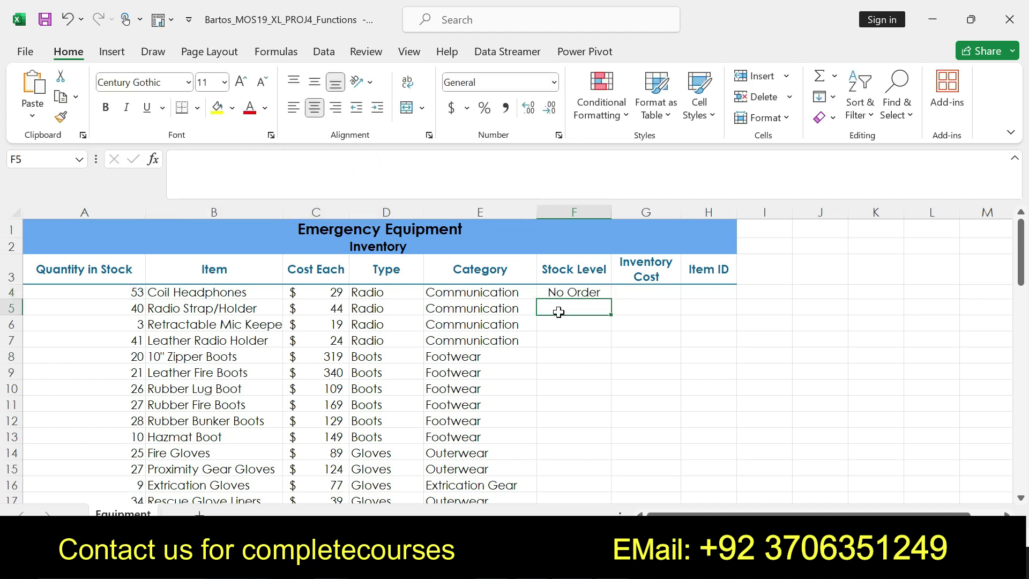
- Check F4's IF function arguments against the step 2 instruction in Word and AutoFill the formula down to F62
{"action": "left_click", "coordinate": [561, 294]}
{"action": "left_click", "coordinate": [157, 164]}
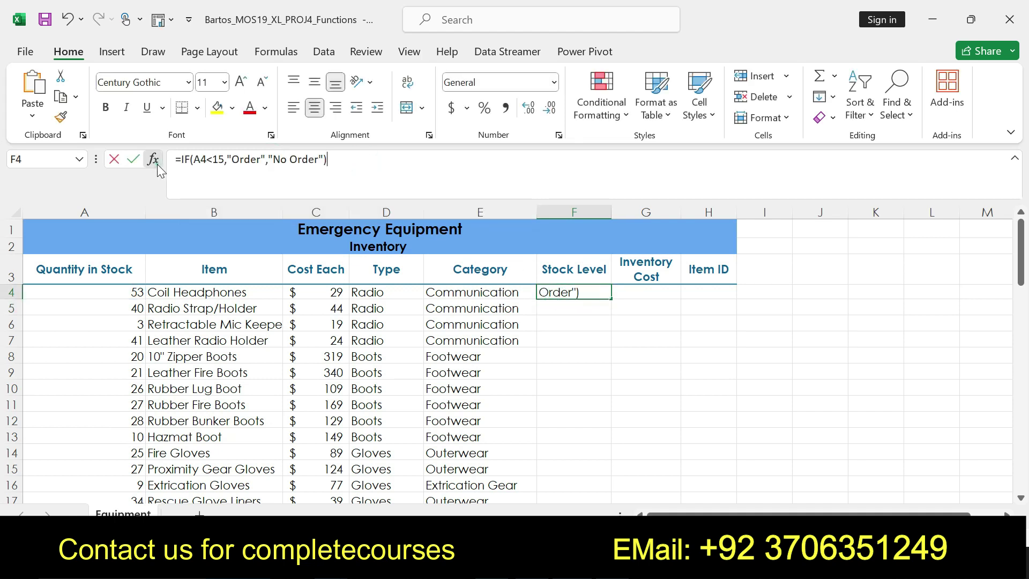
{"action": "key", "text": "alt+Tab"}
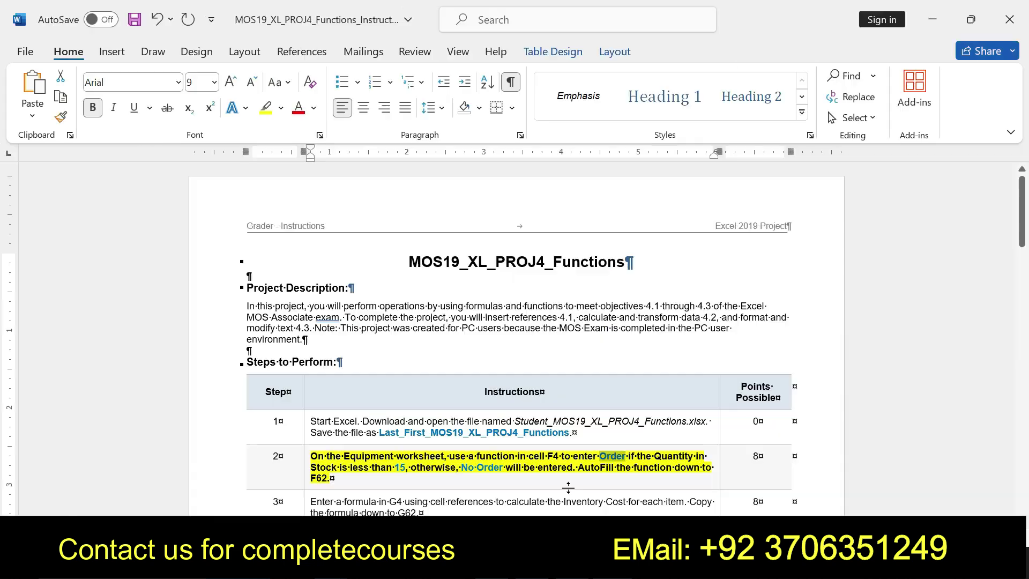
{"action": "left_click_drag", "start_coordinate": [552, 476], "coordinate": [492, 473]}
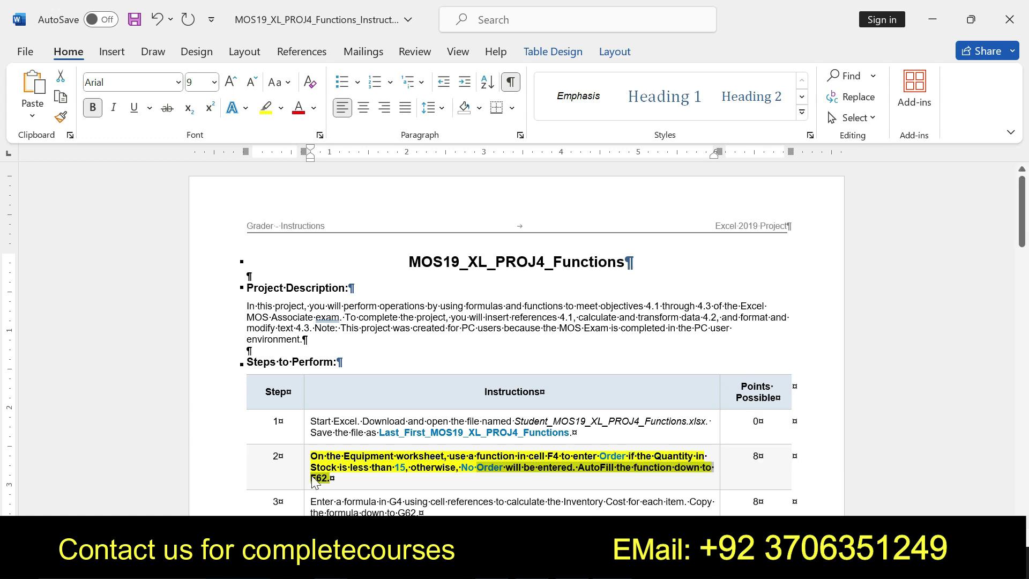
{"action": "left_click_drag", "start_coordinate": [310, 460], "coordinate": [330, 479]}
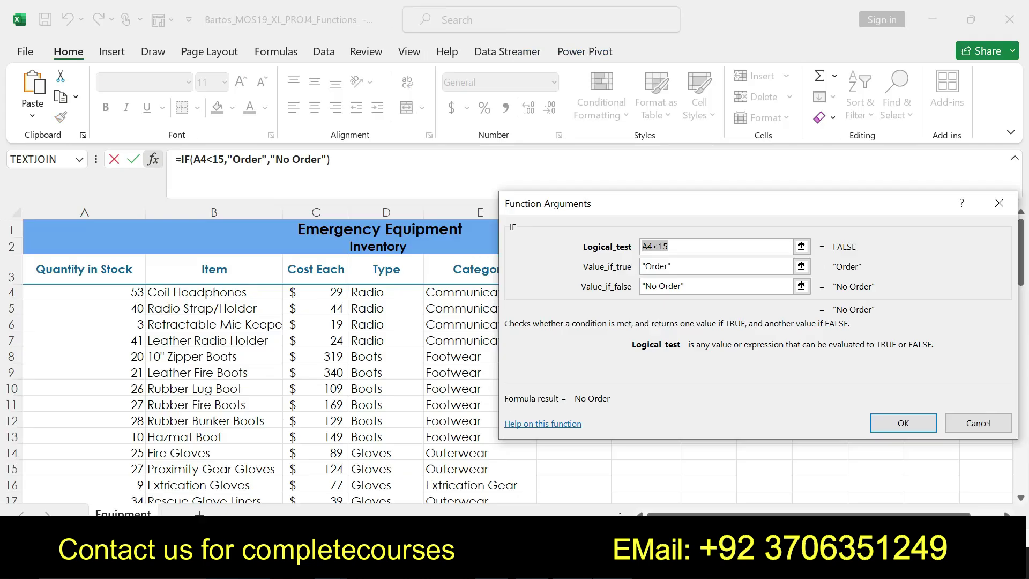
{"action": "left_click", "coordinate": [892, 421]}
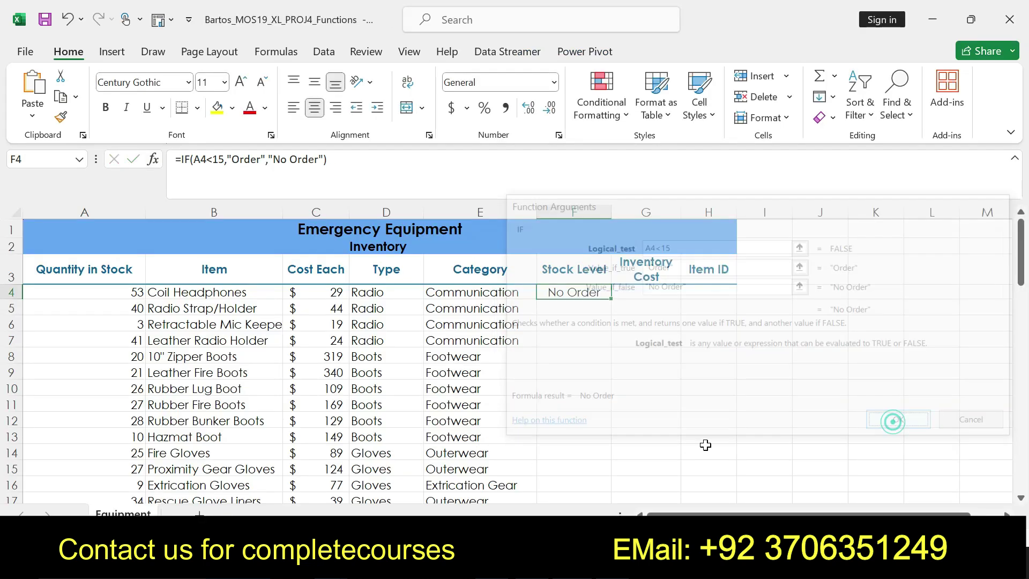
{"action": "left_click_drag", "start_coordinate": [612, 298], "coordinate": [586, 395]}
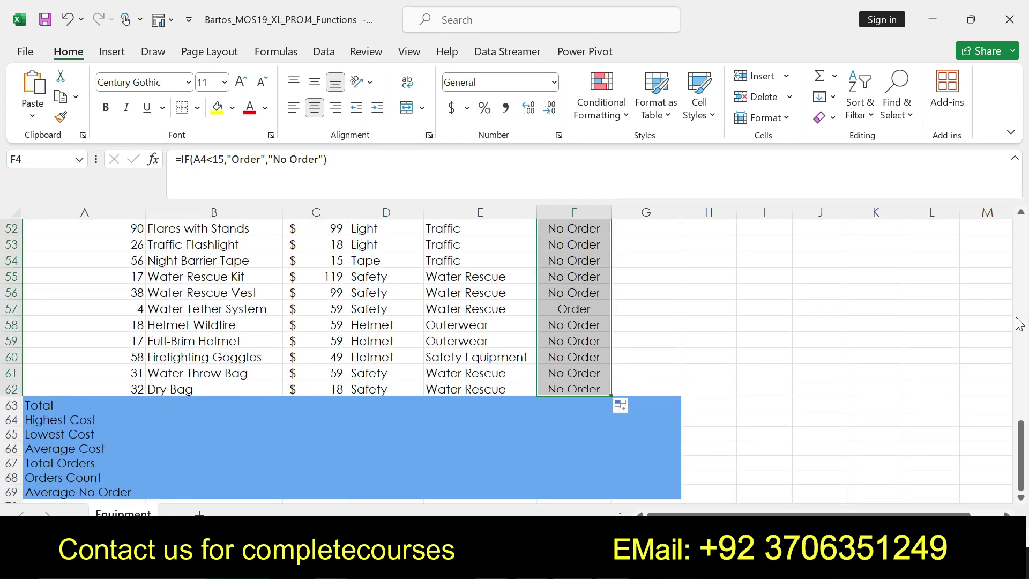
- Switch to the Word instructions and undo the bold and yellow highlighting on the step 2 instruction
{"action": "left_click", "coordinate": [1020, 322]}
{"action": "left_click", "coordinate": [1021, 259]}
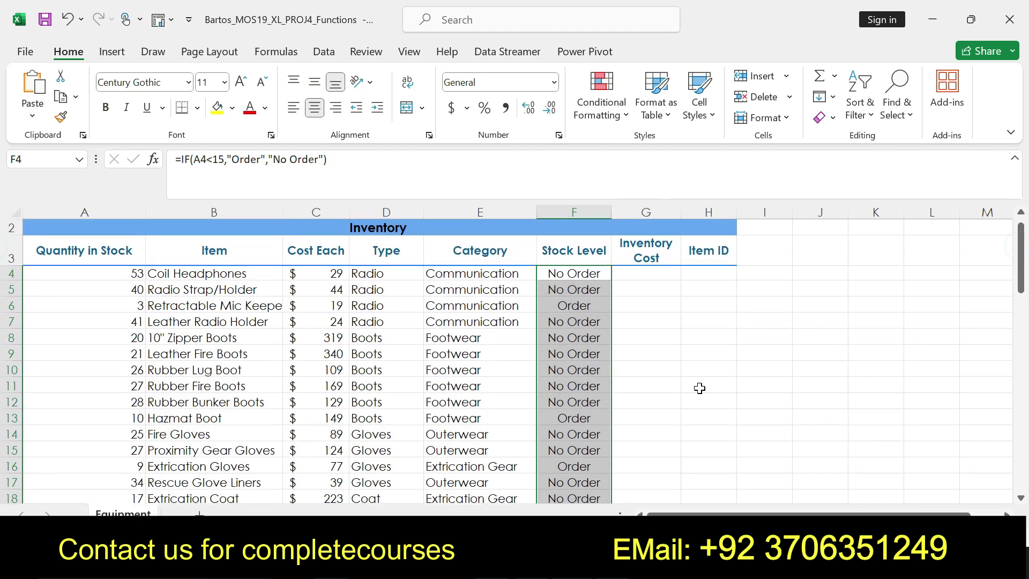
{"action": "key", "text": "alt+Tab"}
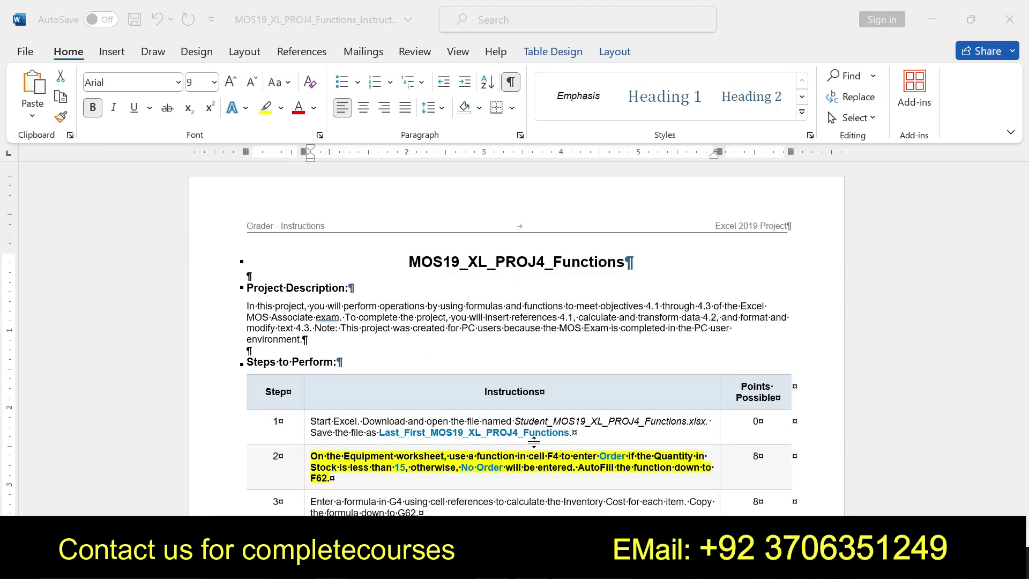
{"action": "key", "text": "ctrl+z"}
{"action": "key", "text": "ctrl+z"}
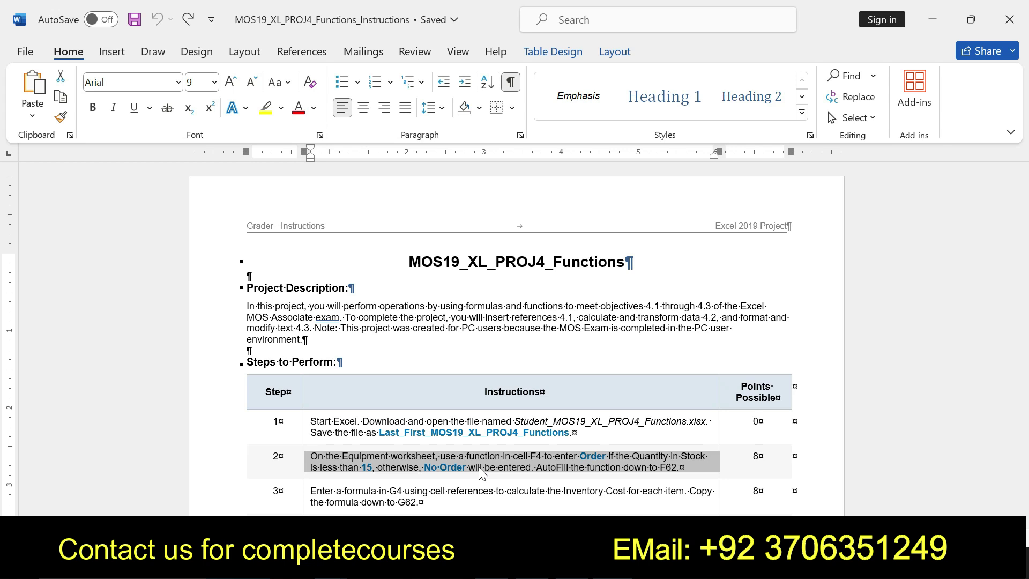
- Bold the step 3 instruction about the Inventory Cost formula and highlight it in yellow
{"action": "left_click_drag", "start_coordinate": [1022, 228], "coordinate": [1022, 255]}
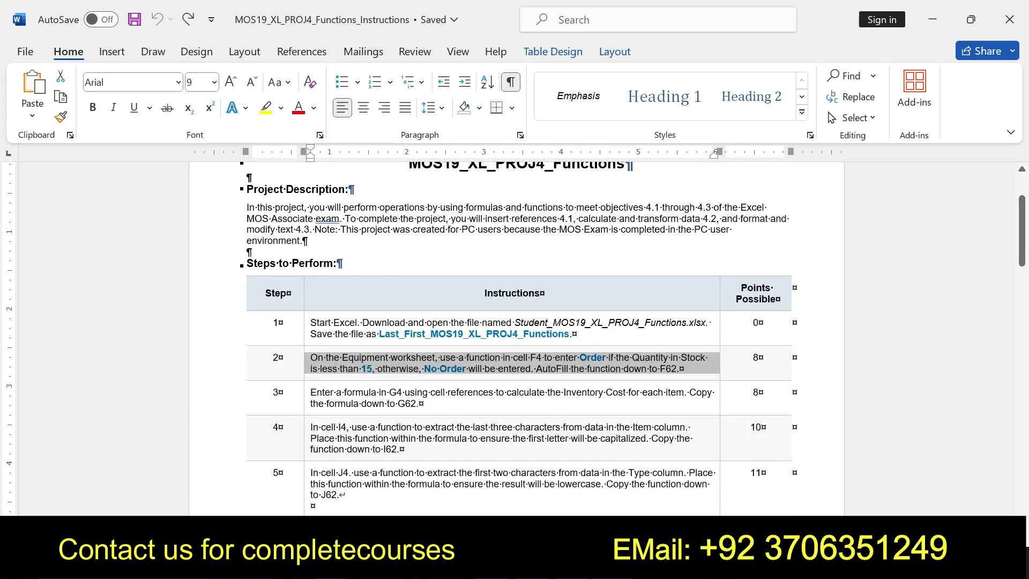
{"action": "left_click", "coordinate": [308, 392]}
{"action": "left_click", "coordinate": [438, 371]}
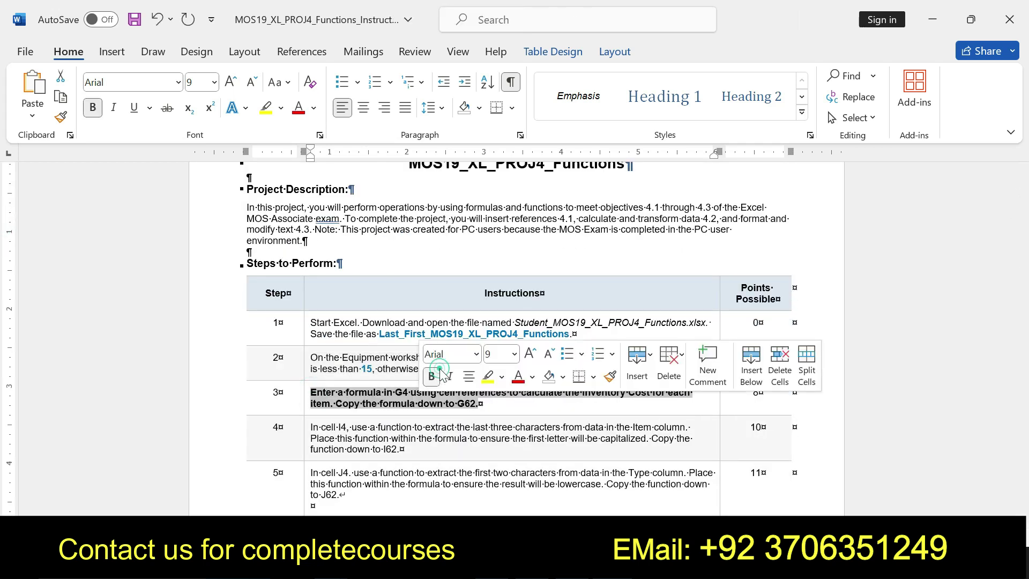
{"action": "left_click", "coordinate": [488, 376]}
- Read the step 3 instruction for the G4 Inventory Cost formula and the range it has to be copied to
{"action": "left_click", "coordinate": [313, 388]}
{"action": "left_click_drag", "start_coordinate": [383, 391], "coordinate": [479, 403]}
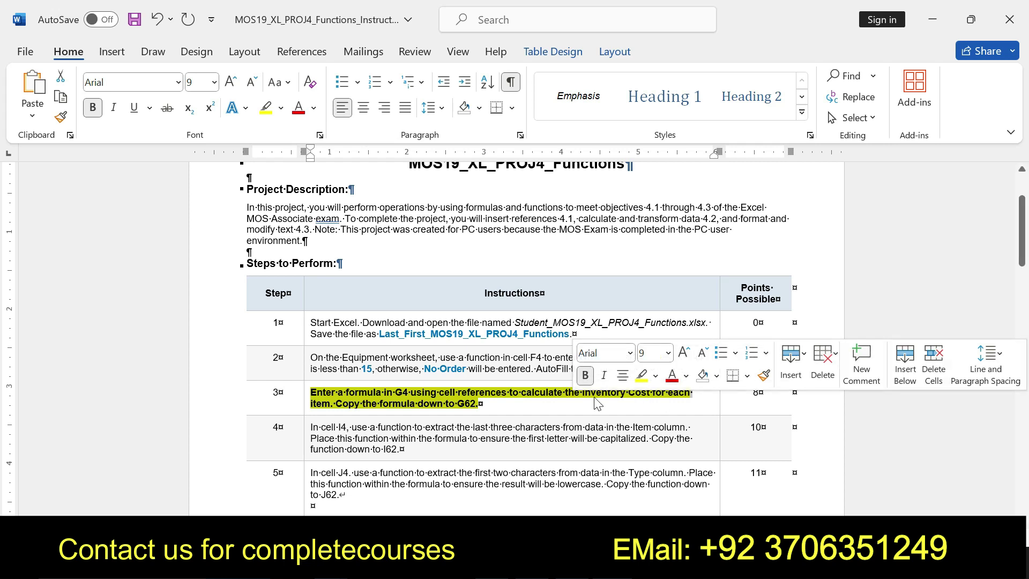
{"action": "left_click", "coordinate": [315, 387]}
{"action": "left_click_drag", "start_coordinate": [315, 387], "coordinate": [479, 403]}
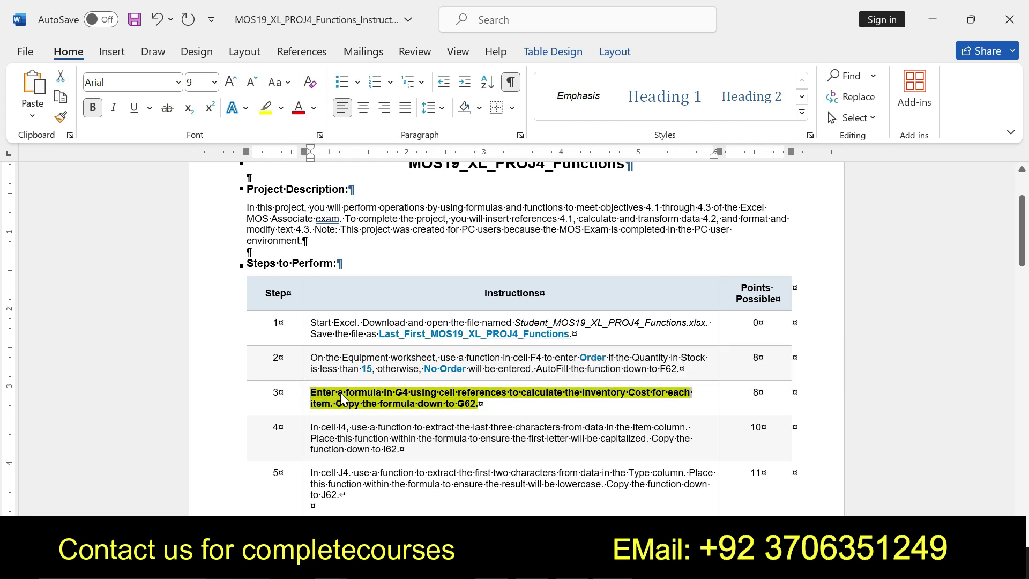
{"action": "left_click", "coordinate": [423, 402]}
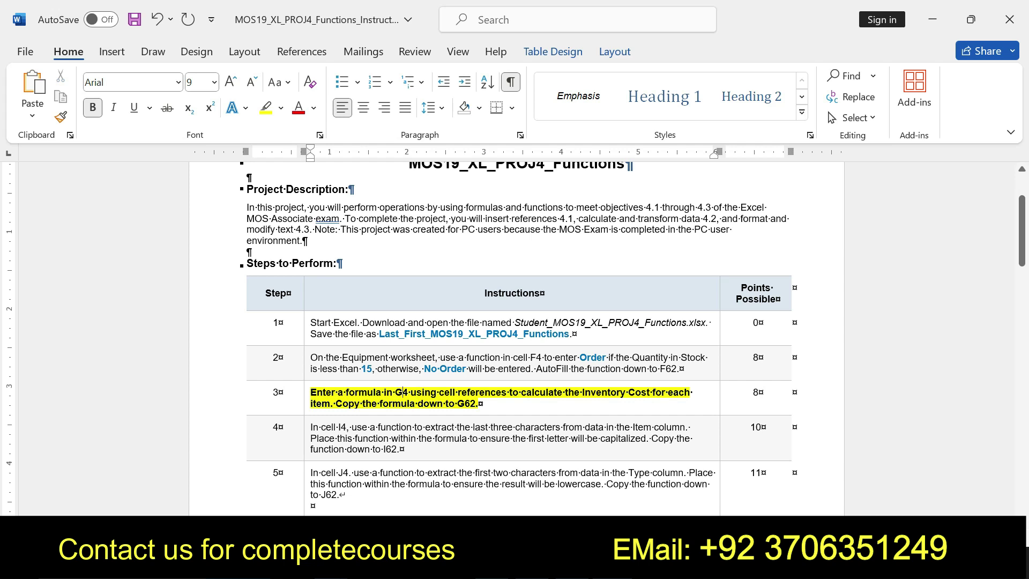
{"action": "left_click_drag", "start_coordinate": [311, 393], "coordinate": [480, 405]}
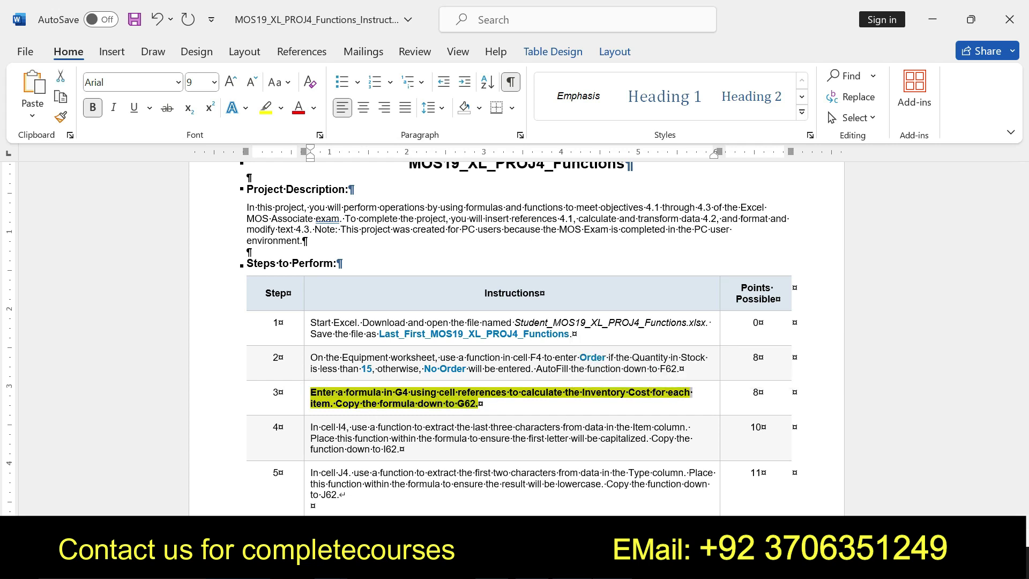
- Switch to Excel and enter the Inventory Cost formula =A4*C4 in cell G4, rechecking the step 3 instruction in Word
{"action": "key", "text": "alt+Tab"}
{"action": "left_click", "coordinate": [646, 275]}
{"action": "left_click_drag", "start_coordinate": [644, 289], "coordinate": [642, 275]}
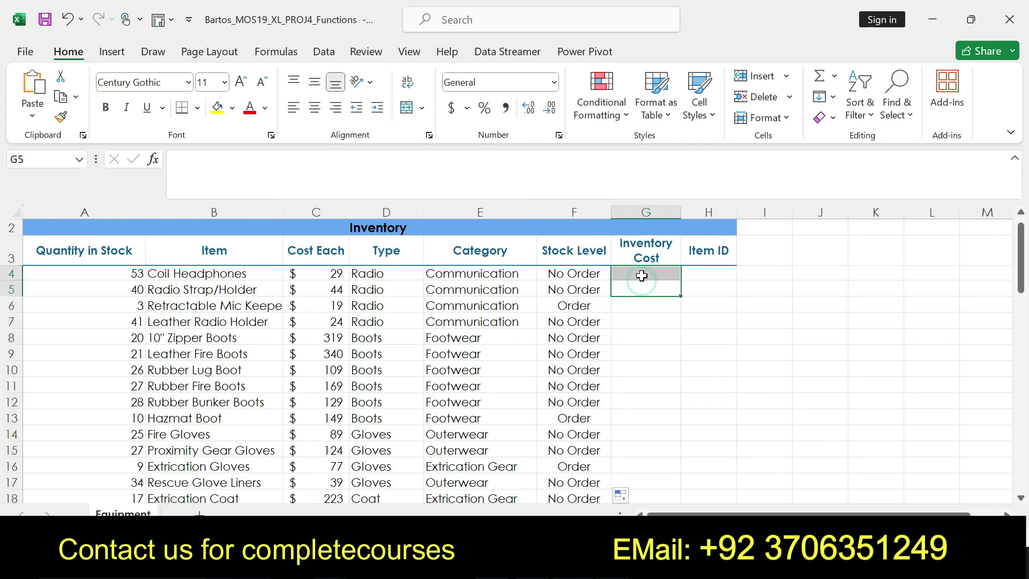
{"action": "left_click", "coordinate": [641, 275]}
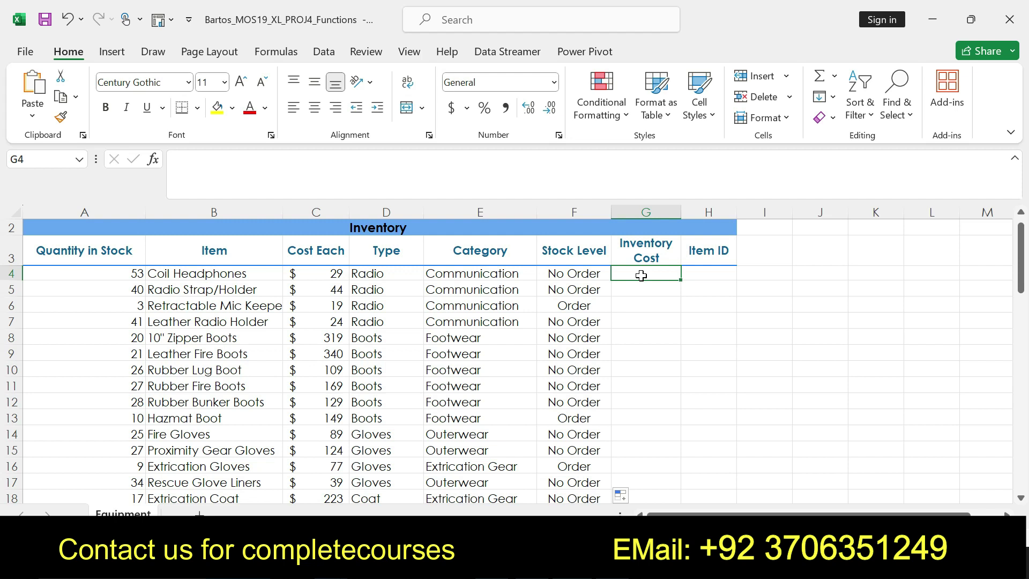
{"action": "type", "text": "="}
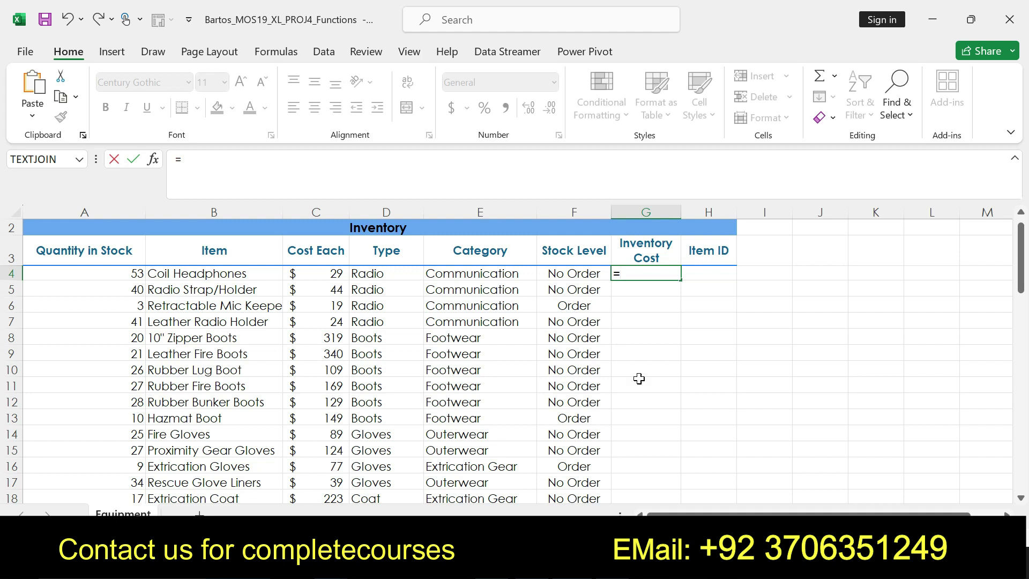
{"action": "key", "text": "alt+Tab"}
{"action": "left_click_drag", "start_coordinate": [571, 393], "coordinate": [568, 403]}
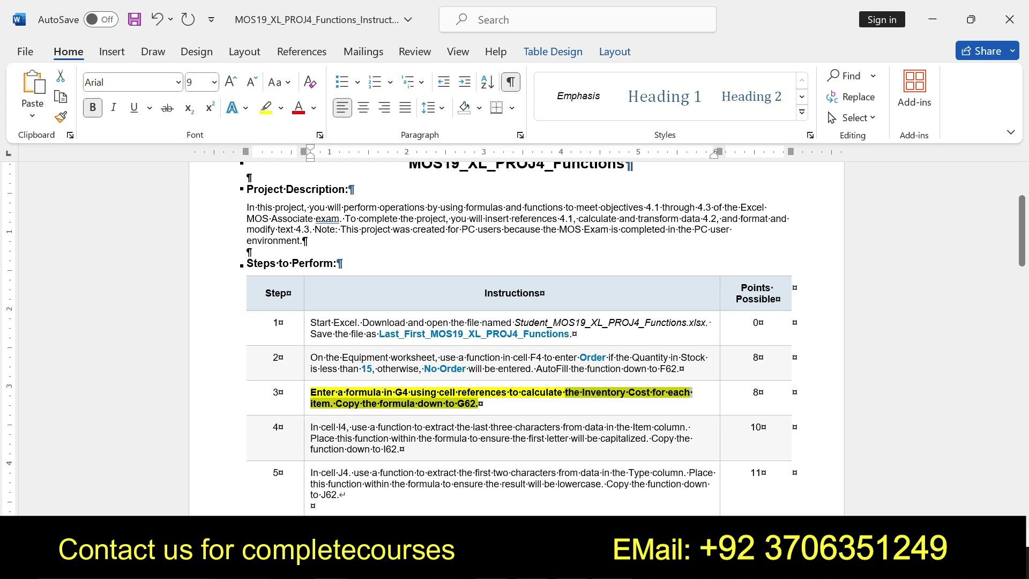
{"action": "key", "text": "alt+Tab"}
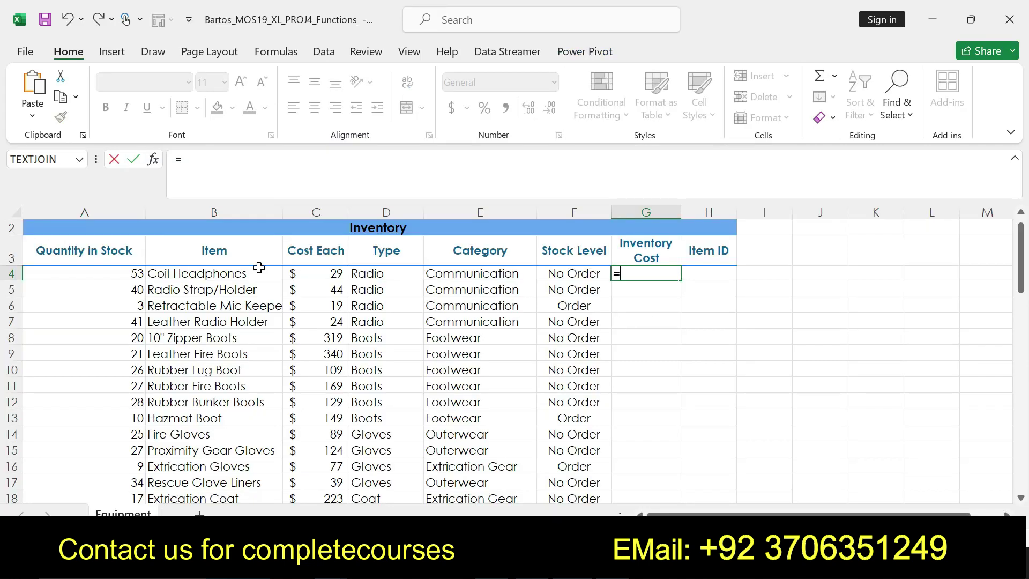
{"action": "left_click", "coordinate": [115, 272]}
{"action": "type", "text": "*"}
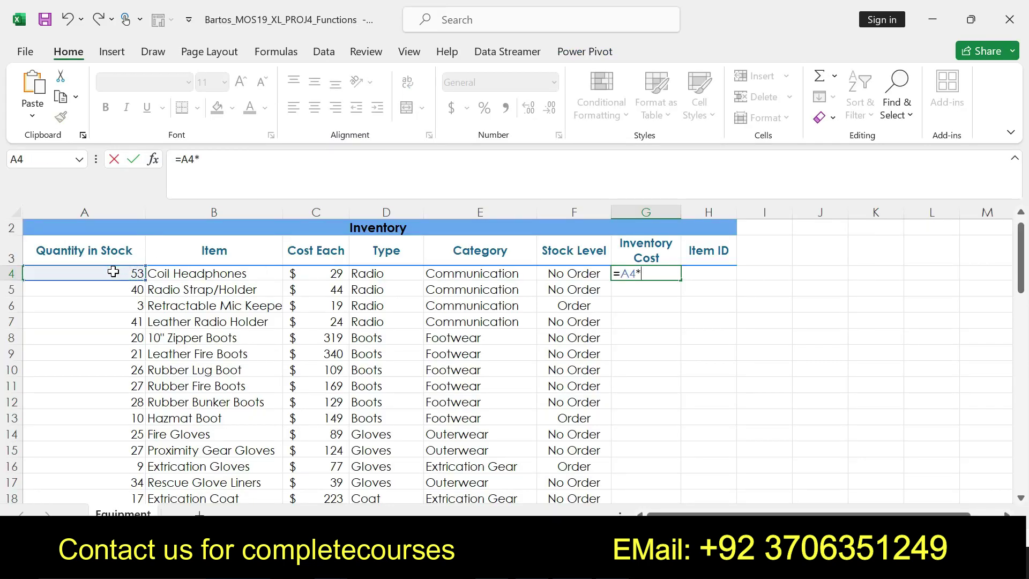
{"action": "left_click", "coordinate": [332, 272]}
{"action": "key", "text": "Return"}
- Check the rest of the step 3 instruction in Word and copy G4's formula down the Inventory Cost column to G62
{"action": "left_click", "coordinate": [649, 271]}
{"action": "key", "text": "alt+Tab"}
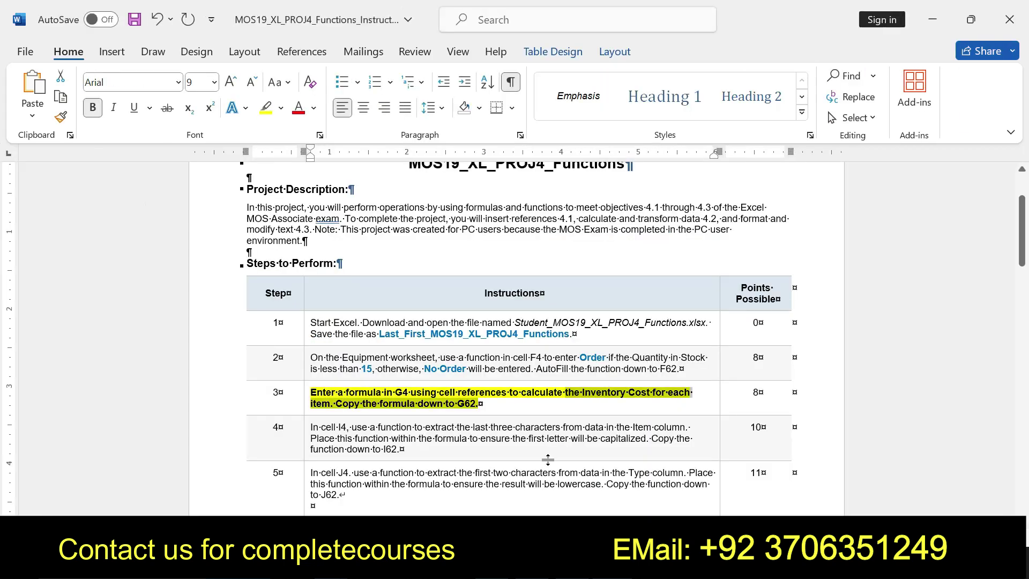
{"action": "left_click", "coordinate": [501, 402]}
{"action": "left_click_drag", "start_coordinate": [457, 393], "coordinate": [692, 393]}
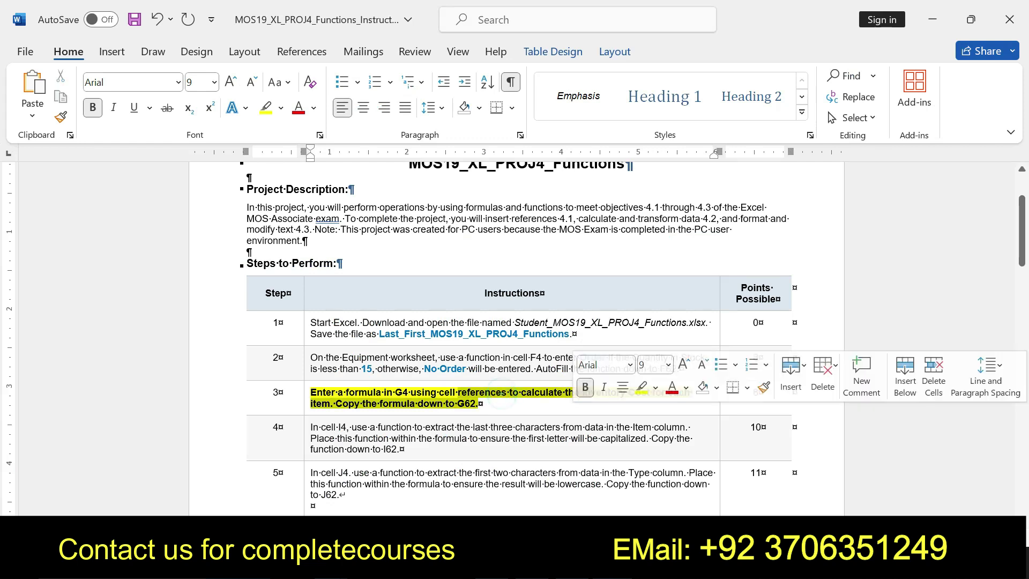
{"action": "key", "text": "alt+Tab"}
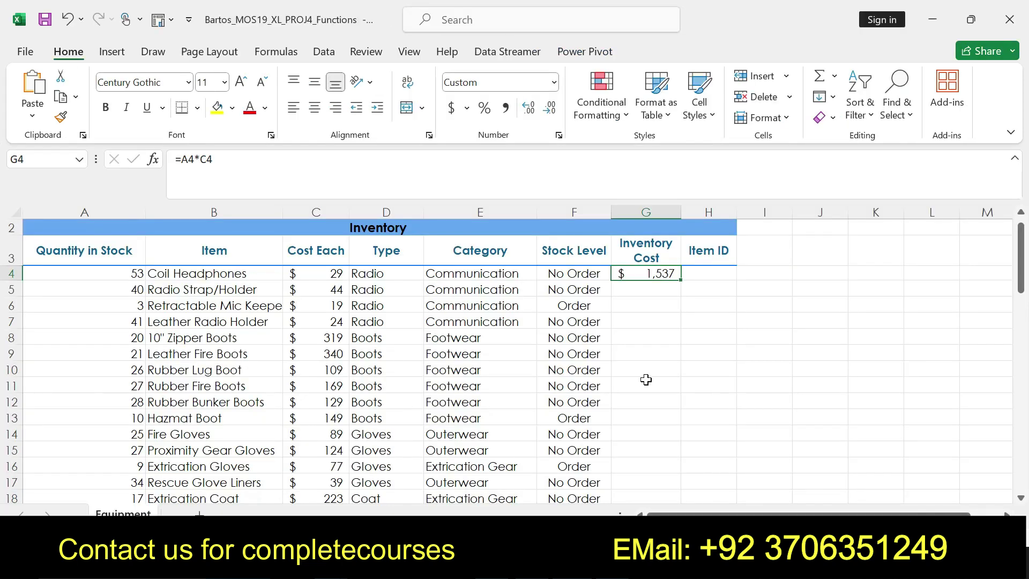
{"action": "double_click", "coordinate": [679, 280]}
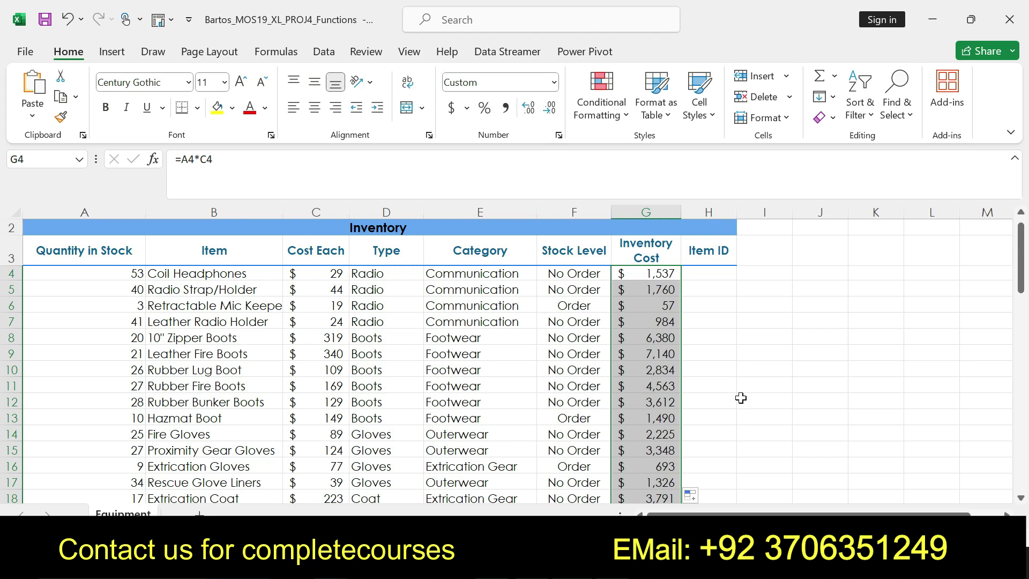
- Return to Word and undo the bold and yellow highlighting on the step 3 instruction
{"action": "key", "text": "alt+Tab"}
{"action": "key", "text": "ctrl+z"}
{"action": "key", "text": "ctrl+z"}
{"action": "key", "text": "ctrl+z"}
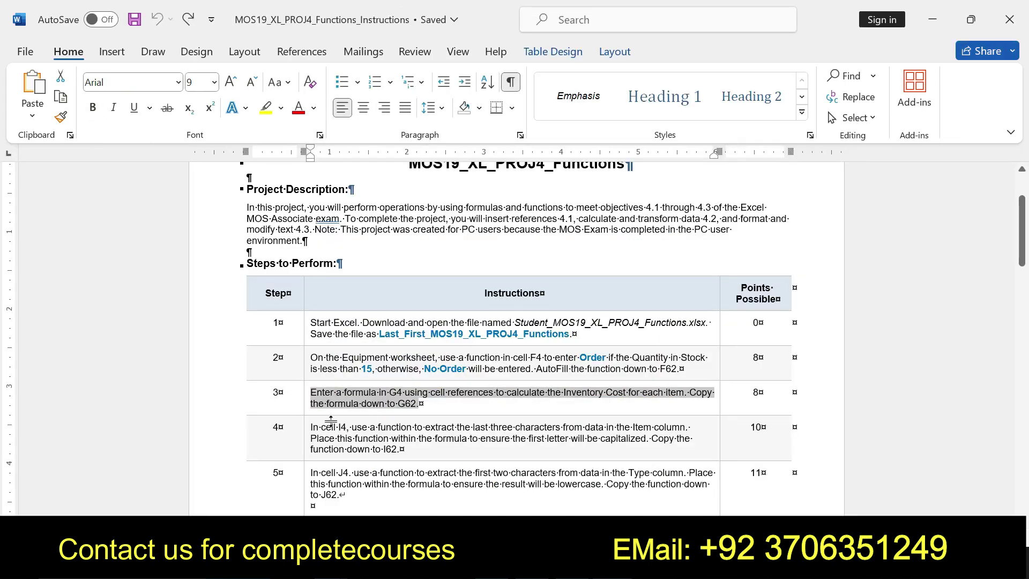
- Bold the step 4 instruction about extracting the last three Item characters and highlight it in yellow
{"action": "left_click_drag", "start_coordinate": [311, 427], "coordinate": [402, 455]}
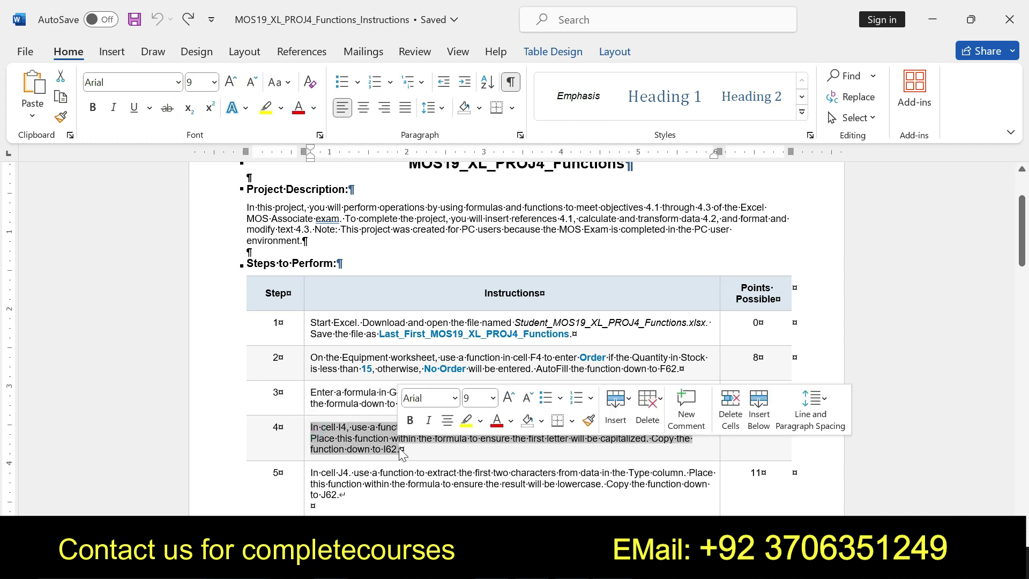
{"action": "left_click", "coordinate": [410, 421]}
{"action": "left_click", "coordinate": [464, 423]}
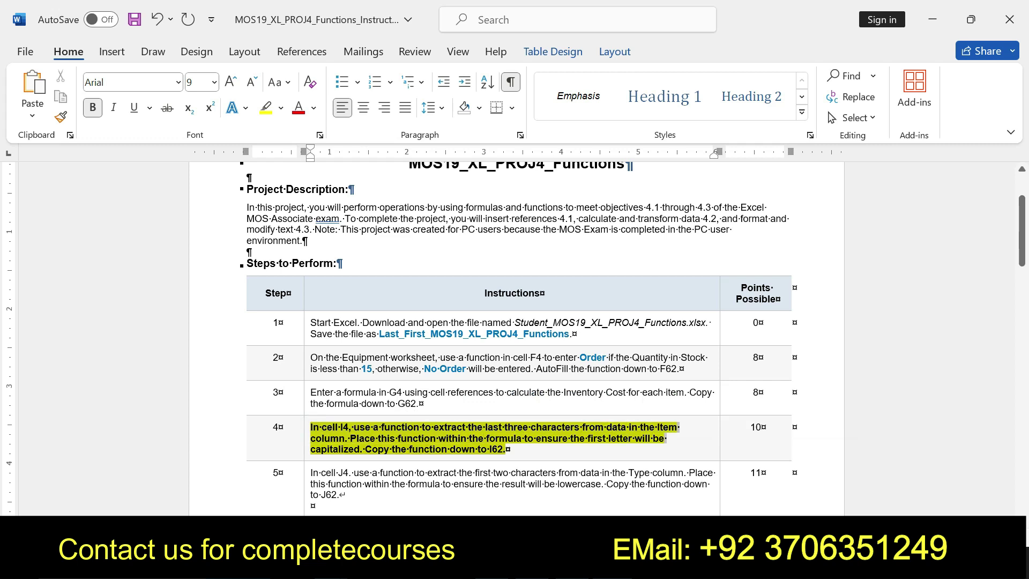
- Read the step 4 instruction for the I4 function, its capitalization requirement and its copy range
{"action": "left_click", "coordinate": [321, 432]}
{"action": "mouse_move", "coordinate": [320, 427]}
{"action": "left_mouse_down"}
{"action": "mouse_move", "coordinate": [419, 428]}
{"action": "mouse_move", "coordinate": [507, 449]}
{"action": "left_mouse_up"}
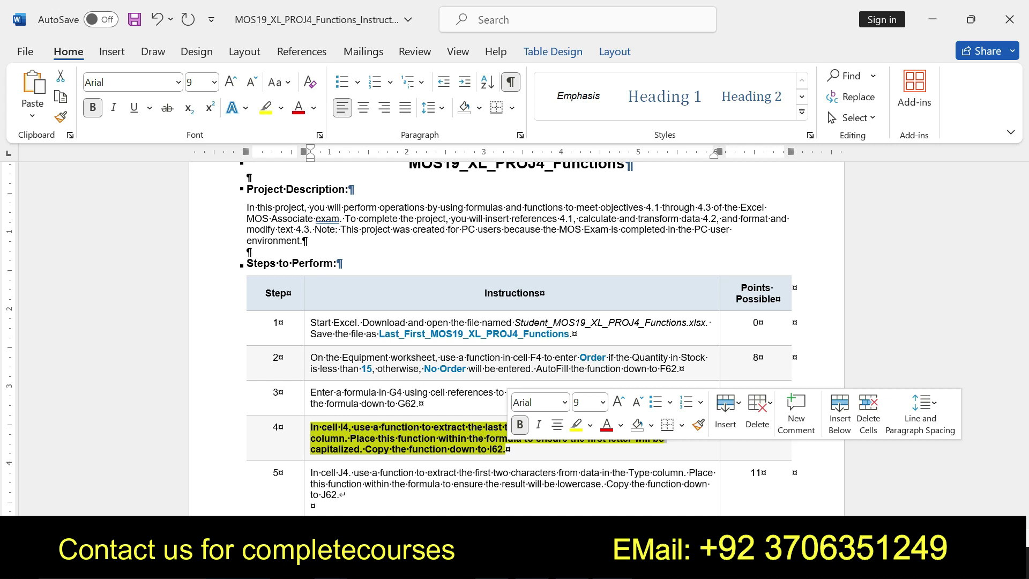
{"action": "left_click_drag", "start_coordinate": [312, 429], "coordinate": [506, 449]}
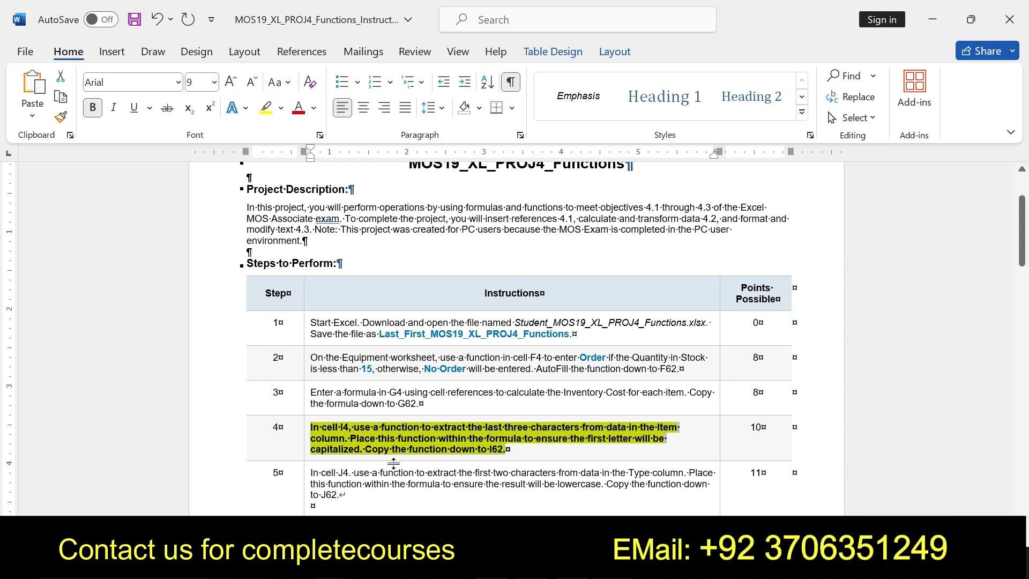
{"action": "left_click", "coordinate": [310, 424]}
{"action": "left_click_drag", "start_coordinate": [311, 424], "coordinate": [512, 449]}
- Switch to Excel and start a formula in cell I4 with the PROPER function
{"action": "key", "text": "alt+Tab"}
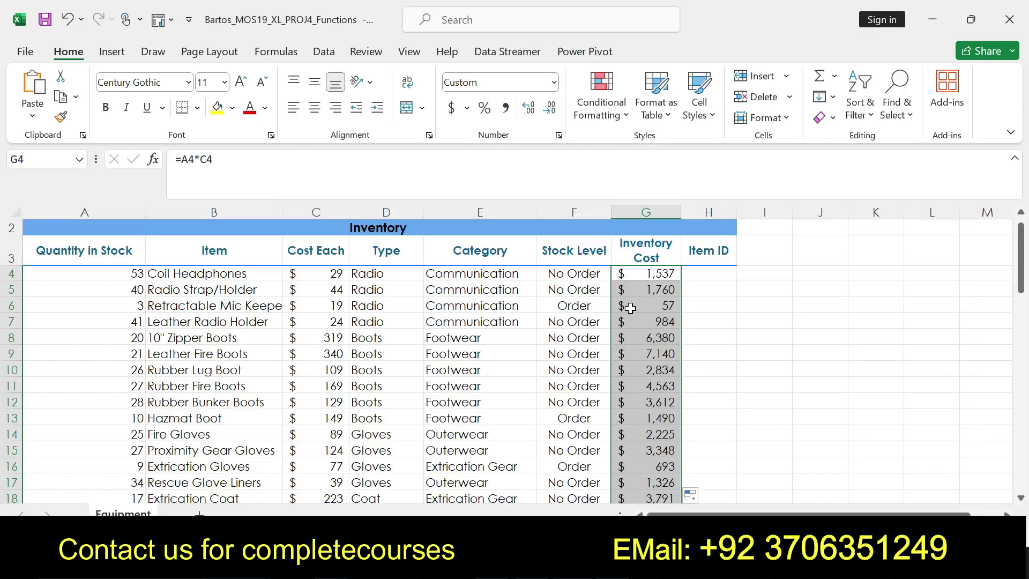
{"action": "left_click", "coordinate": [747, 273]}
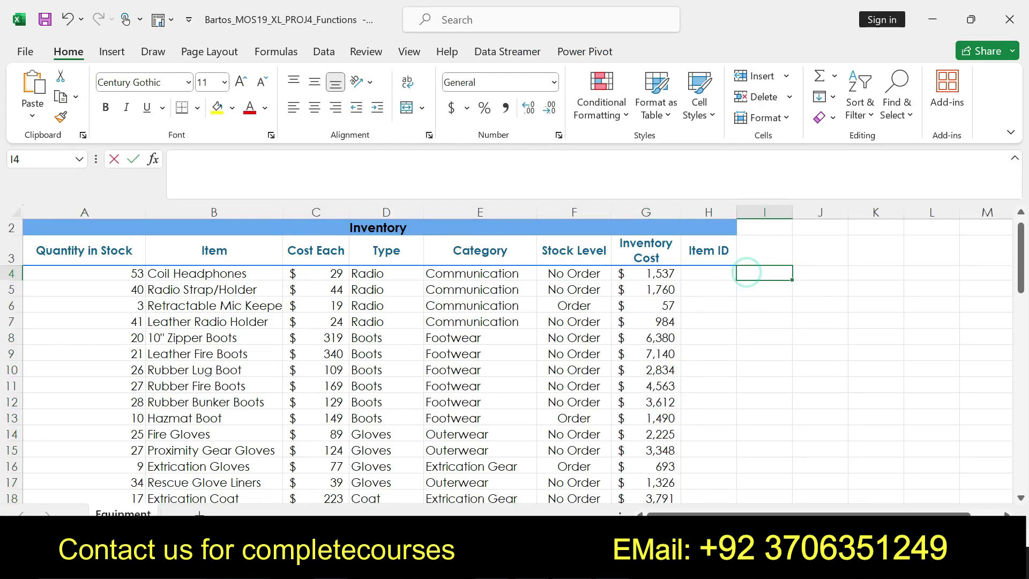
{"action": "type", "text": "=pro"}
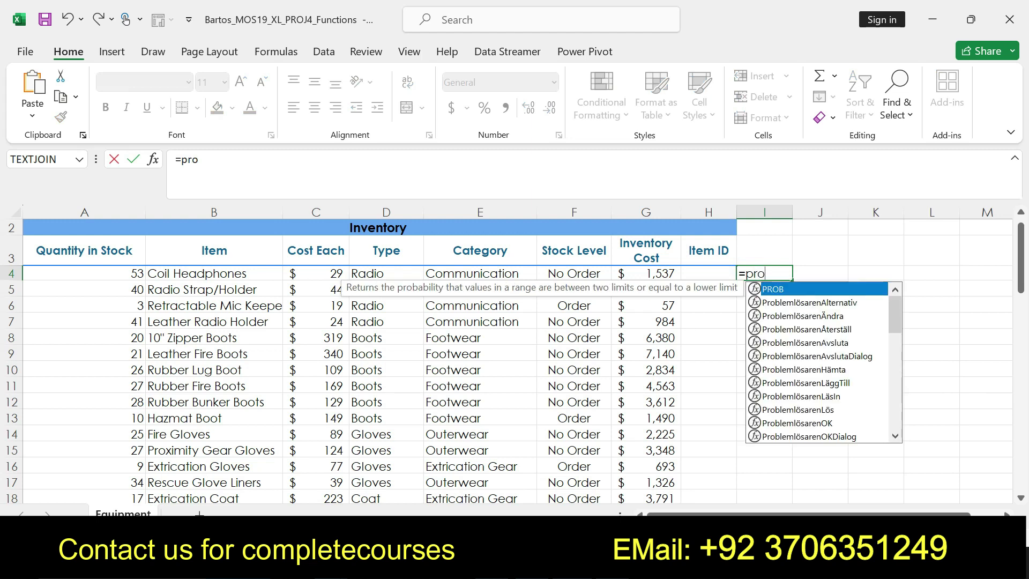
{"action": "type", "text": "p"}
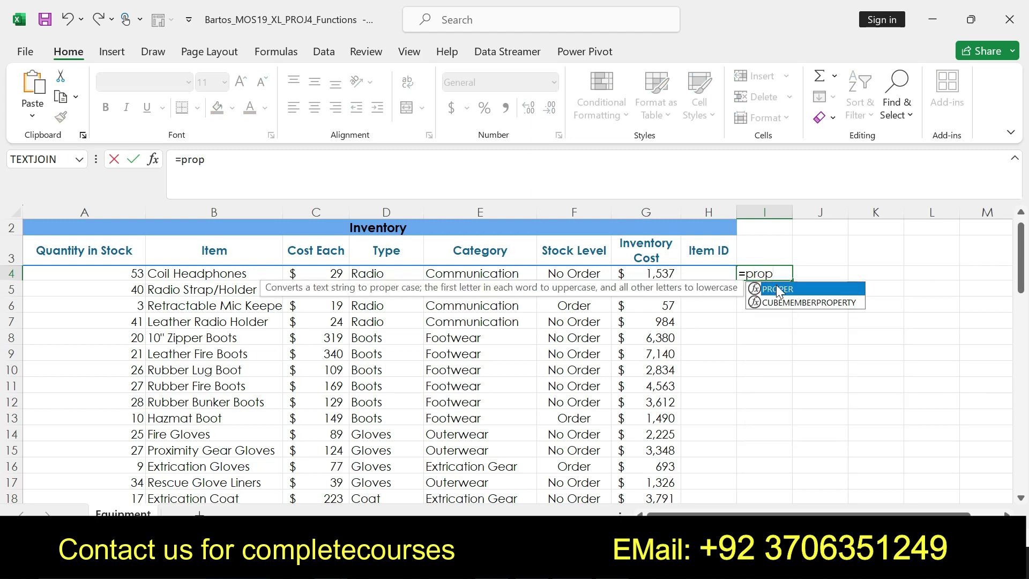
{"action": "double_click", "coordinate": [778, 287]}
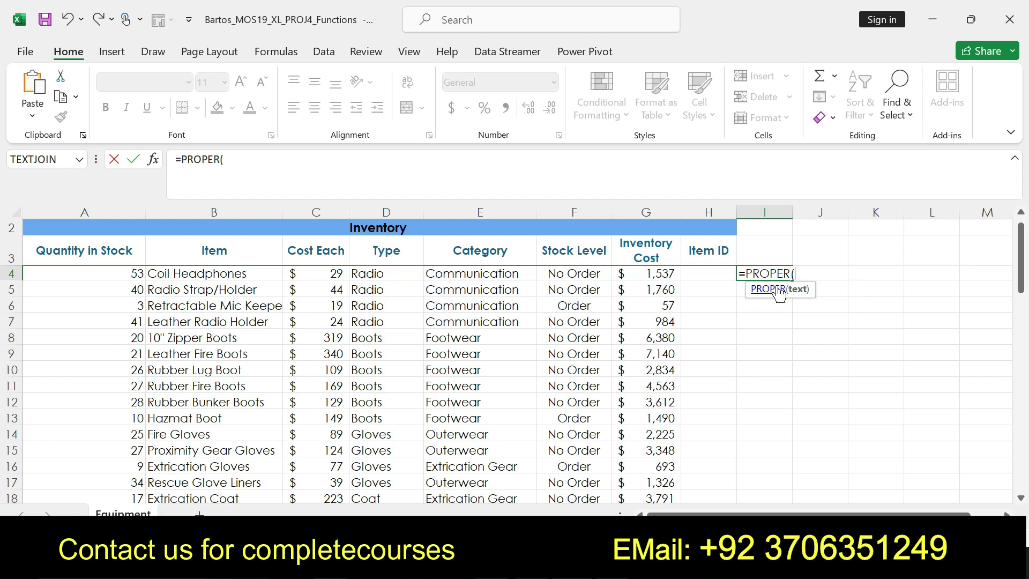
- Nest the RIGHT function inside PROPER in I4, taking the last 3 characters of the item in B4
{"action": "type", "text": "rih"}
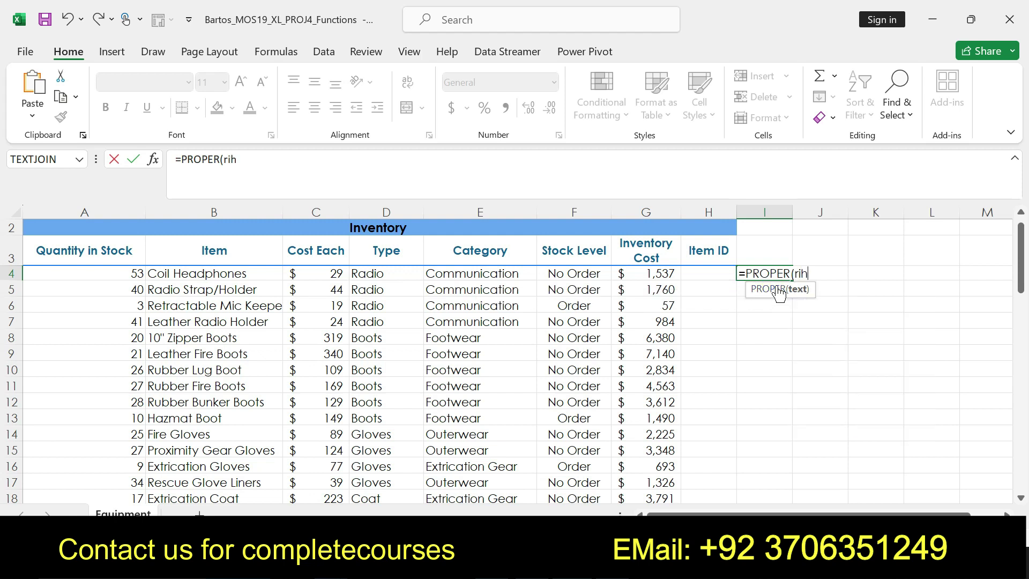
{"action": "key", "text": "BackSpace"}
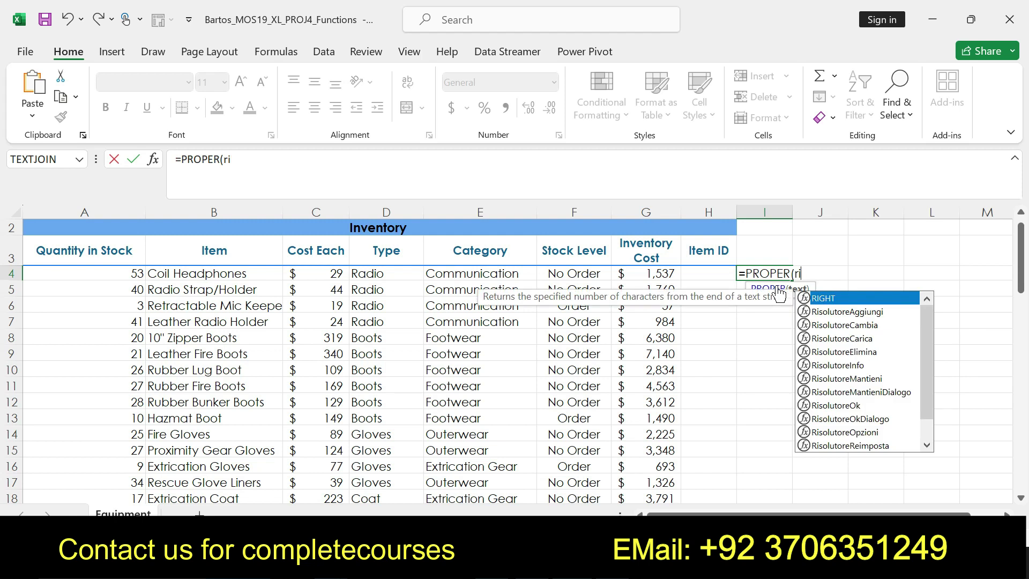
{"action": "double_click", "coordinate": [829, 298]}
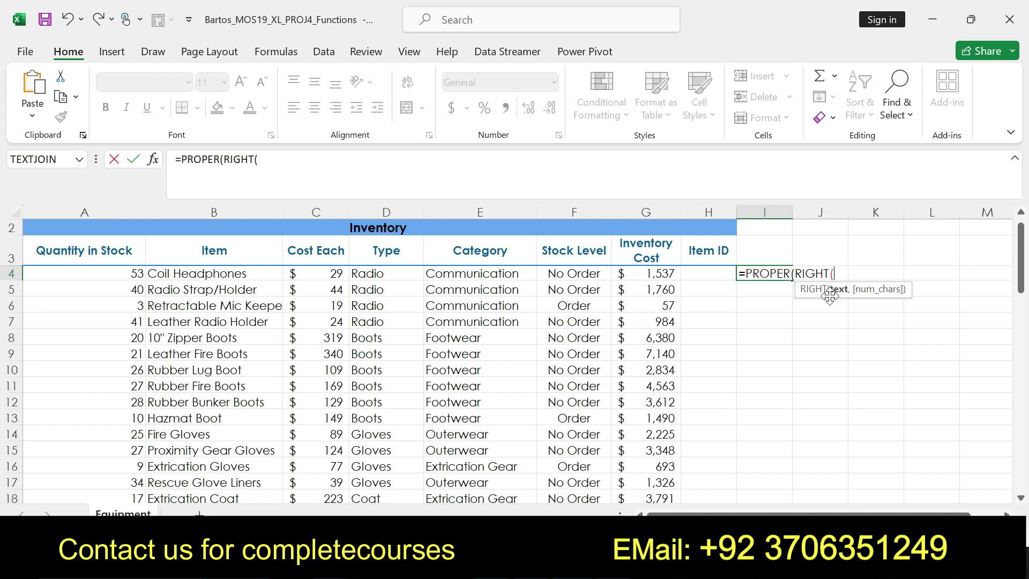
{"action": "left_click", "coordinate": [242, 275]}
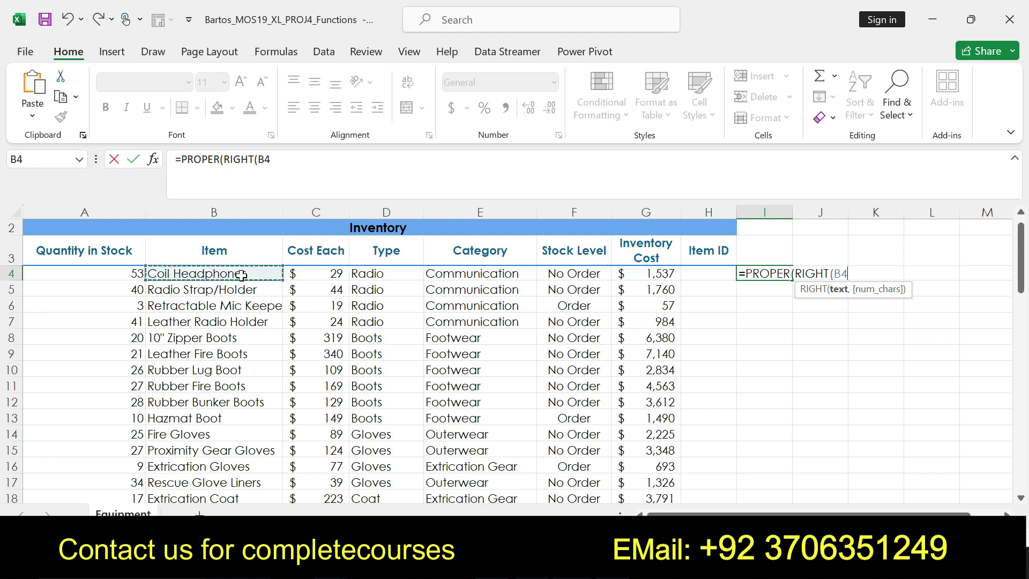
{"action": "type", "text": ",3"}
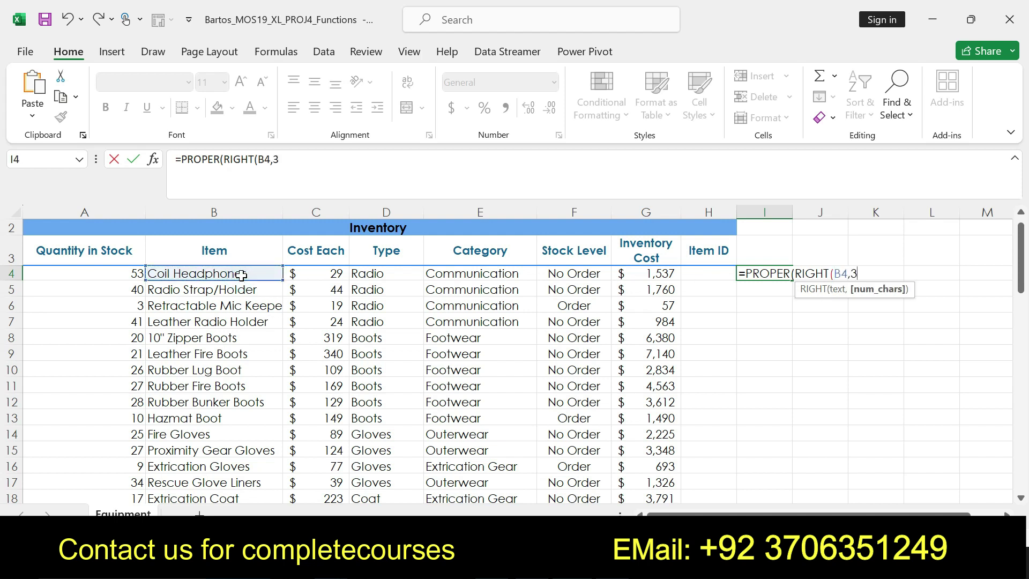
- Close both functions' parentheses and enter the I4 formula as =PROPER(RIGHT(B4,3))
{"action": "type", "text": ")"}
{"action": "key", "text": "Return"}
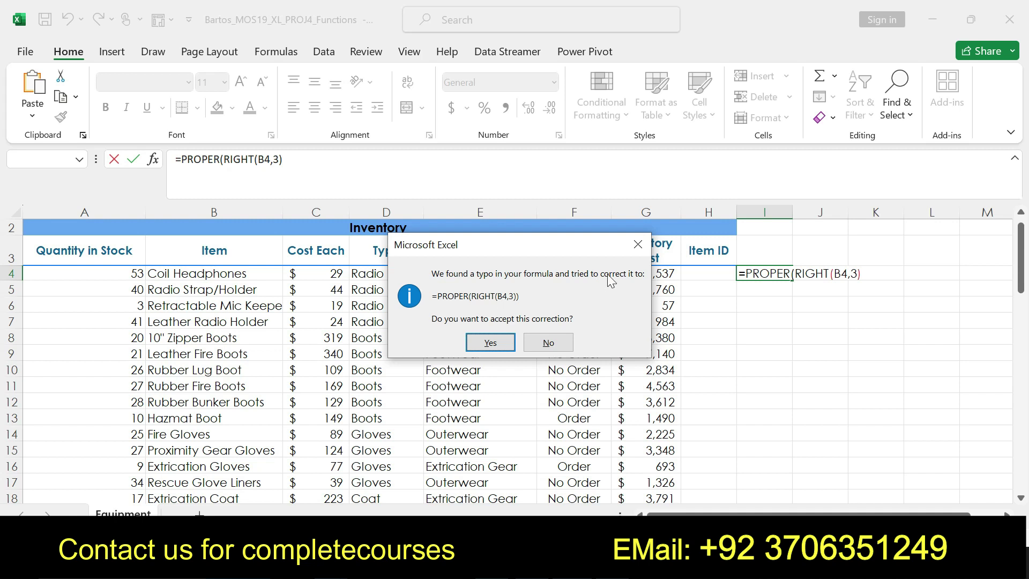
{"action": "left_click", "coordinate": [638, 246]}
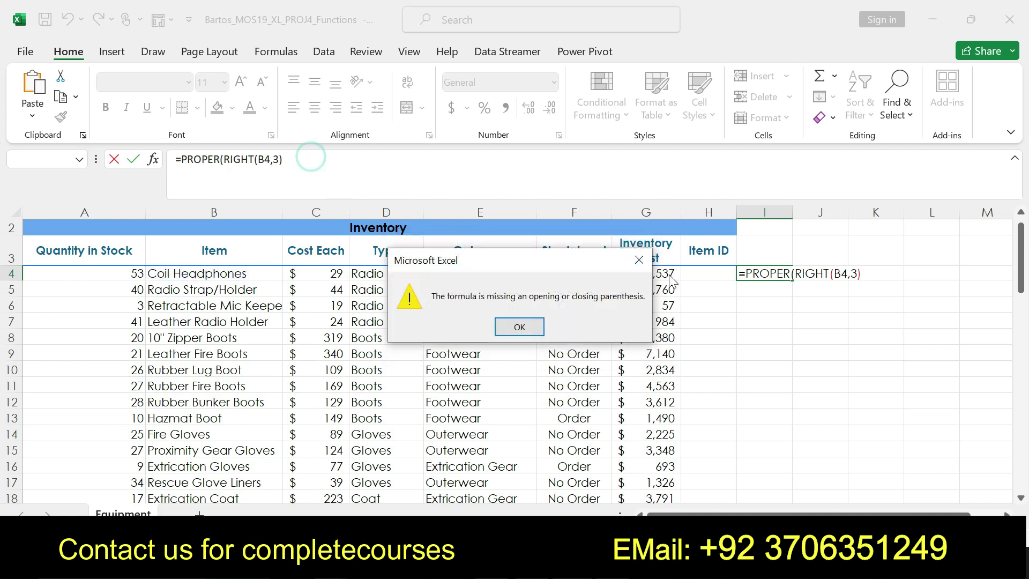
{"action": "left_click", "coordinate": [638, 253]}
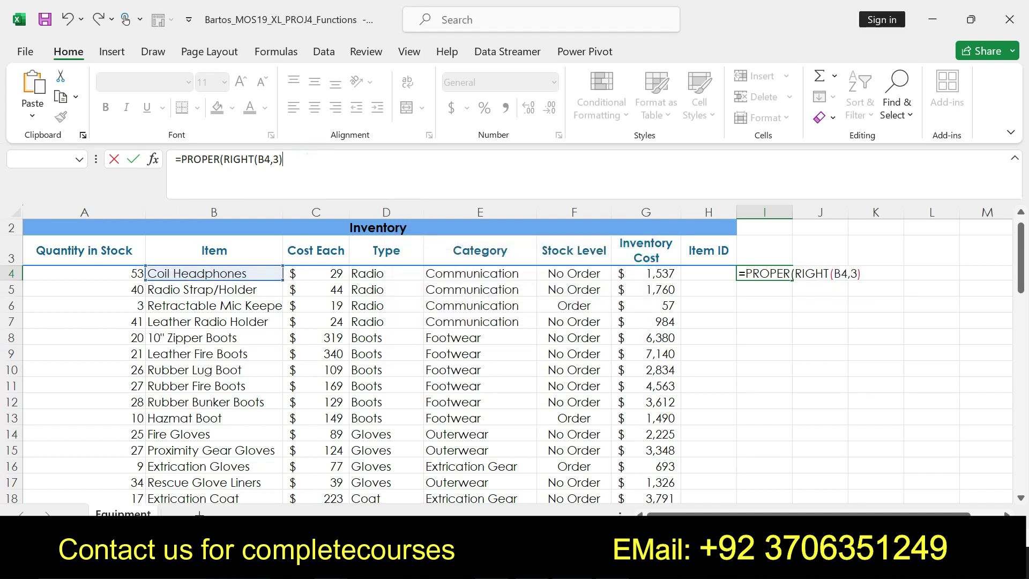
{"action": "left_click", "coordinate": [307, 154]}
{"action": "type", "text": ")"}
{"action": "key", "text": "Return"}
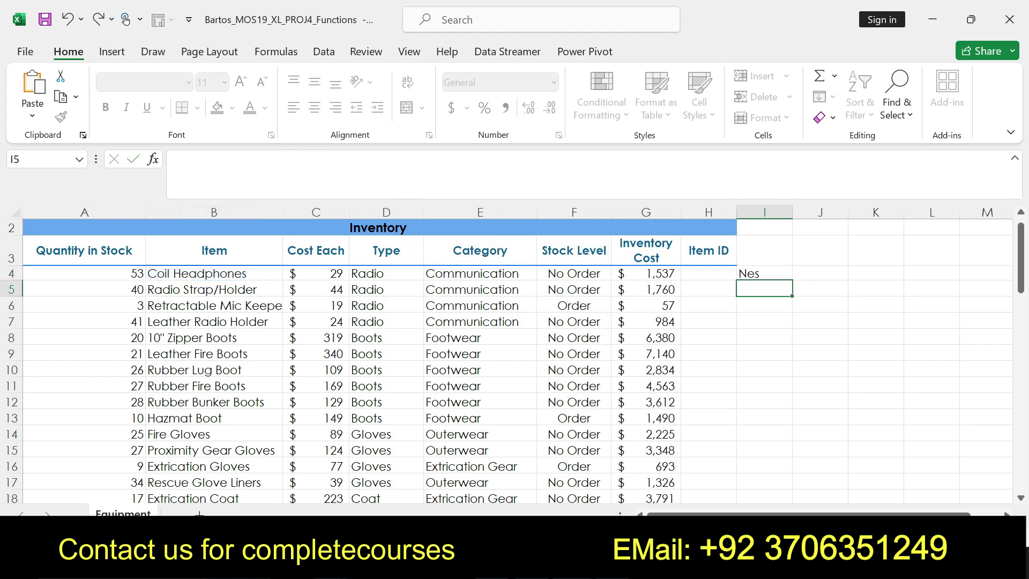
- Check the step 4 copy range in Word and fill the I4 formula down to I62 in Excel
{"action": "left_click", "coordinate": [766, 272]}
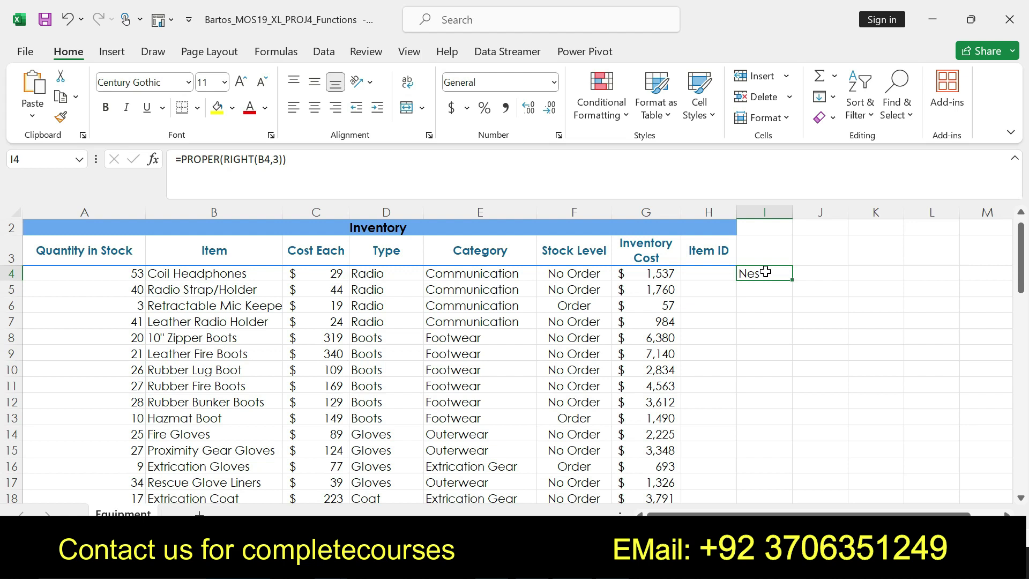
{"action": "key", "text": "alt+Tab"}
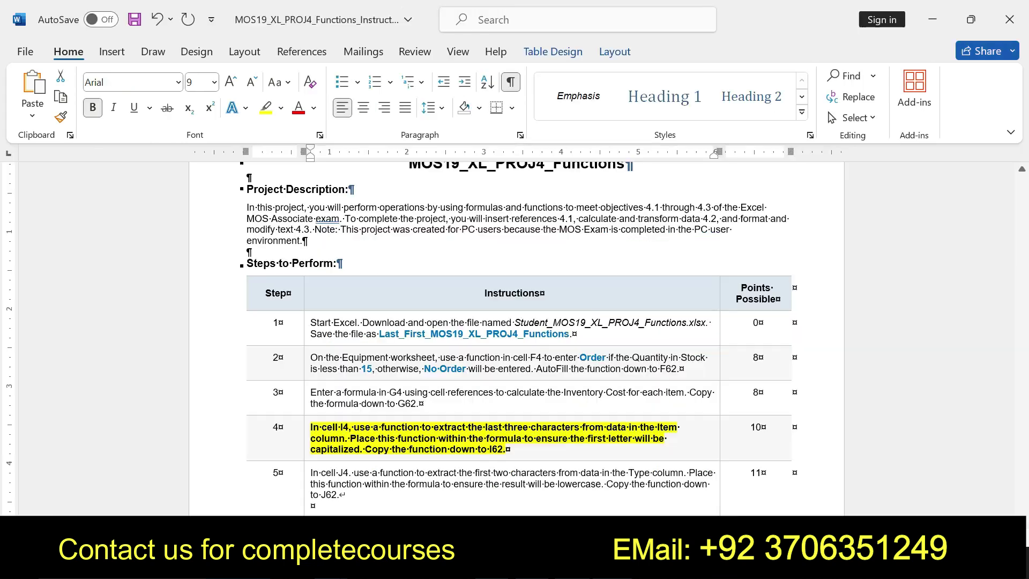
{"action": "left_click", "coordinate": [533, 457]}
{"action": "left_click_drag", "start_coordinate": [350, 438], "coordinate": [507, 449]}
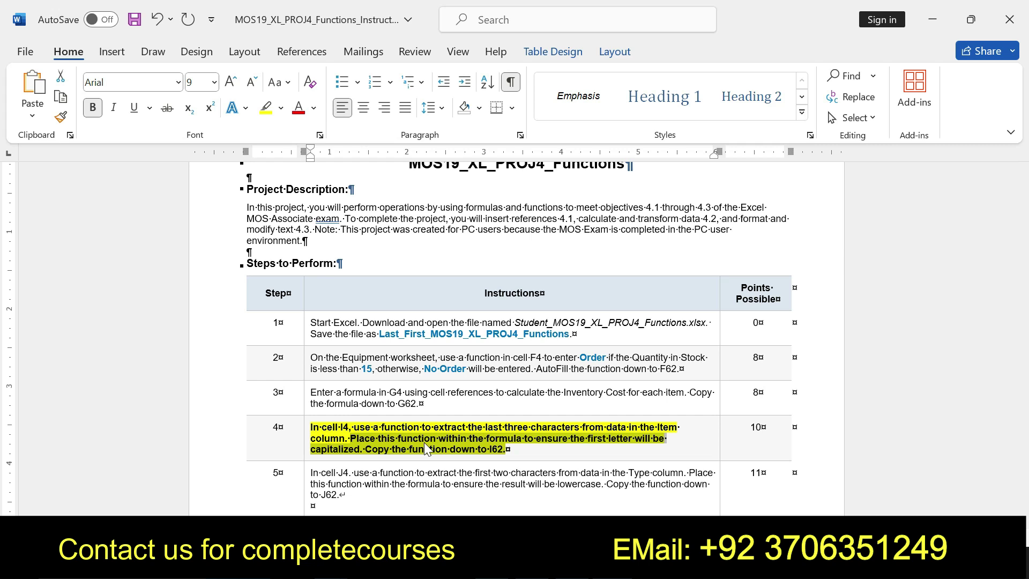
{"action": "left_click_drag", "start_coordinate": [350, 438], "coordinate": [507, 450]}
{"action": "key", "text": "alt+Tab"}
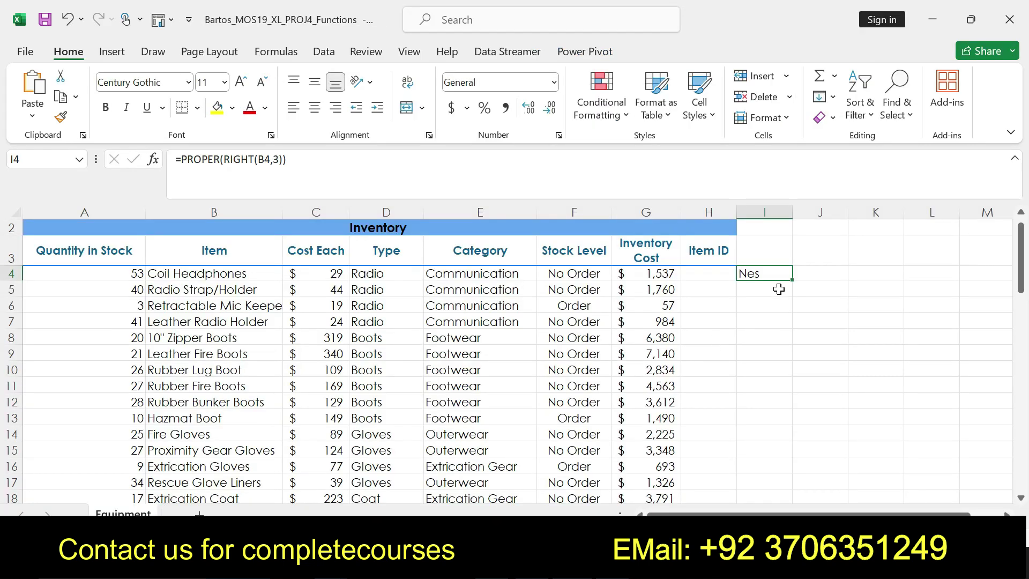
{"action": "double_click", "coordinate": [793, 279]}
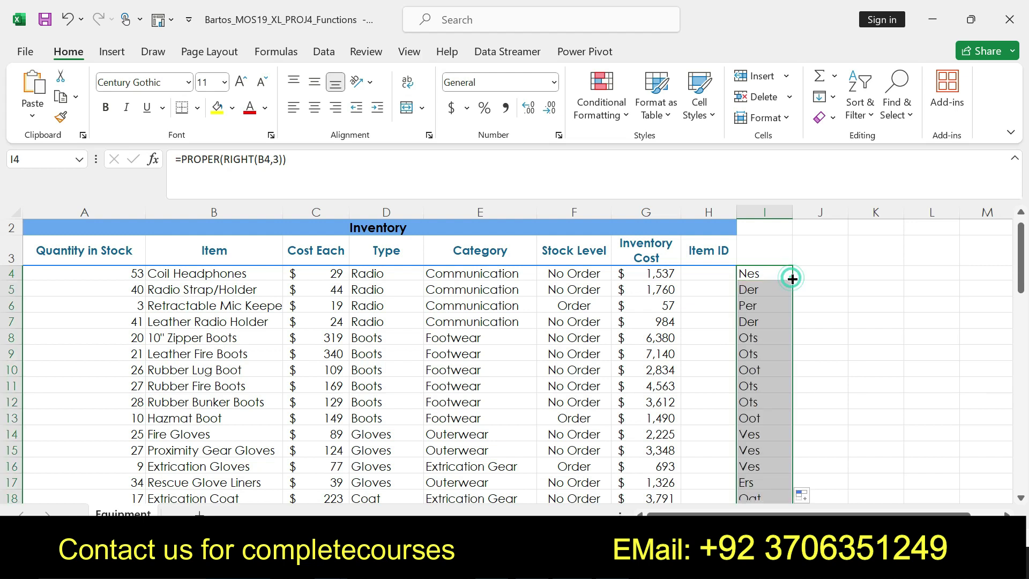
- Return to Word and undo the bold and yellow highlighting on the step 4 instruction
{"action": "key", "text": "alt+Tab"}
{"action": "key", "text": "ctrl+z"}
{"action": "key", "text": "ctrl+z"}
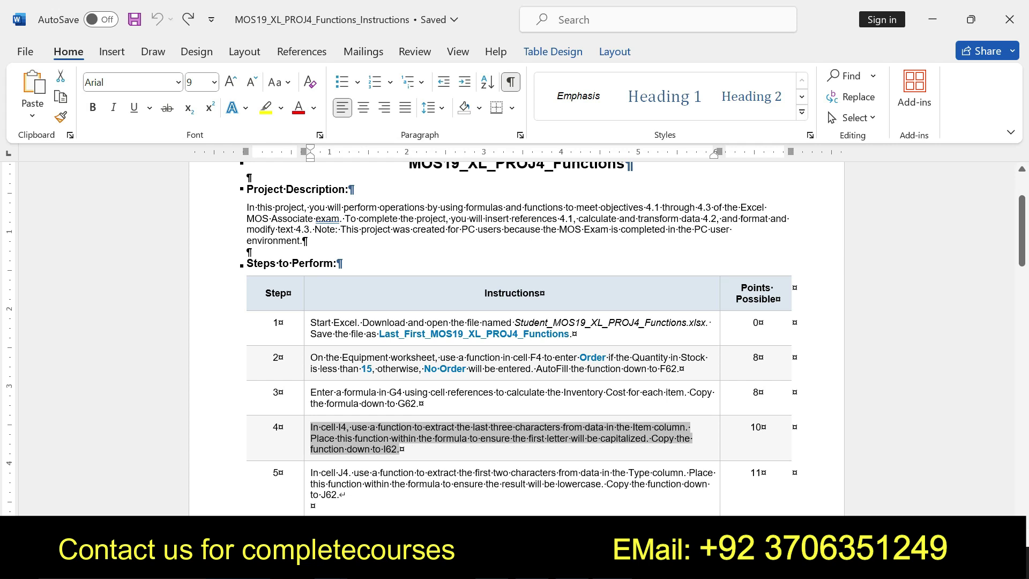
- Bold the step 5 instruction about extracting the first two Type characters, highlight it in yellow, and read it through
{"action": "left_click_drag", "start_coordinate": [311, 473], "coordinate": [351, 501]}
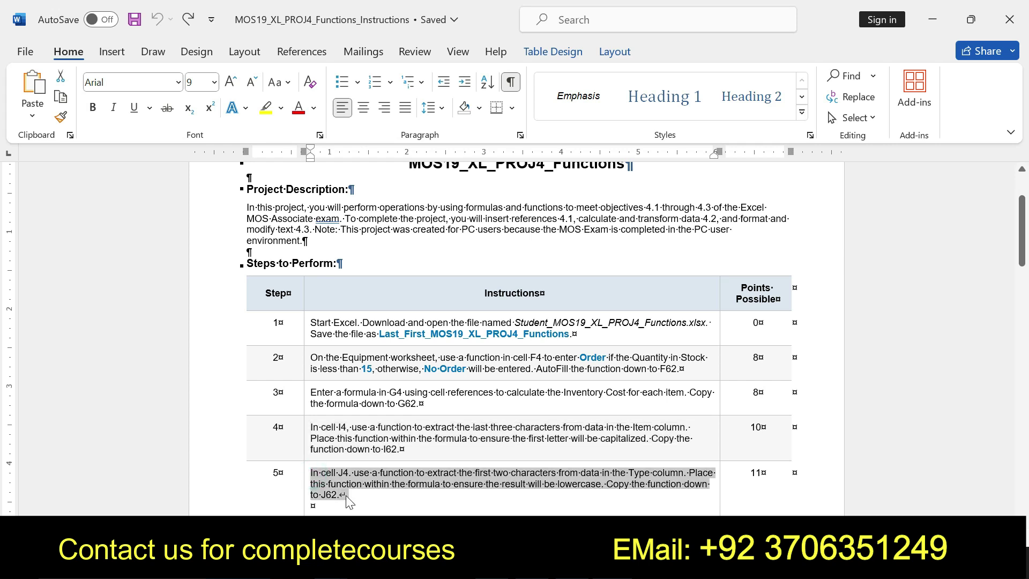
{"action": "left_click", "coordinate": [356, 473]}
{"action": "left_click", "coordinate": [411, 471]}
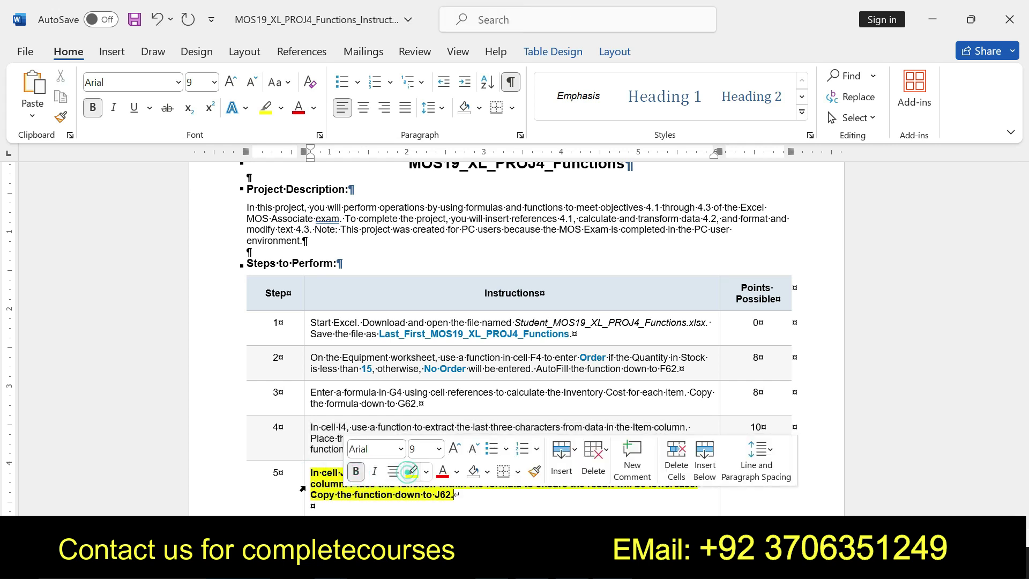
{"action": "left_click_drag", "start_coordinate": [307, 475], "coordinate": [456, 495]}
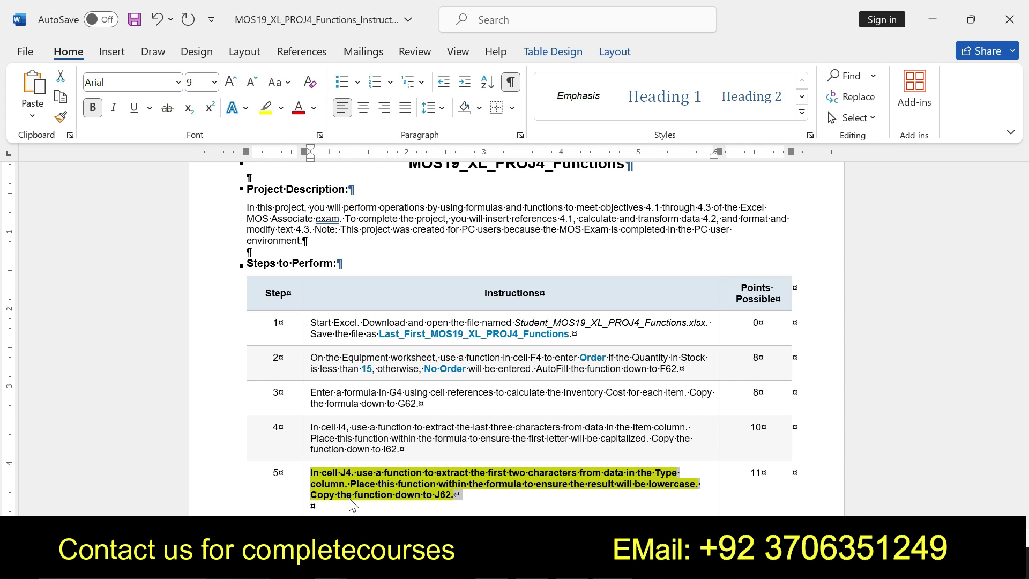
{"action": "left_click_drag", "start_coordinate": [311, 476], "coordinate": [454, 494]}
- Switch to Excel and build a J4 formula nesting LEFT of B4 with 2 characters inside the LOWER function
{"action": "key", "text": "alt+Tab"}
{"action": "left_click", "coordinate": [801, 275]}
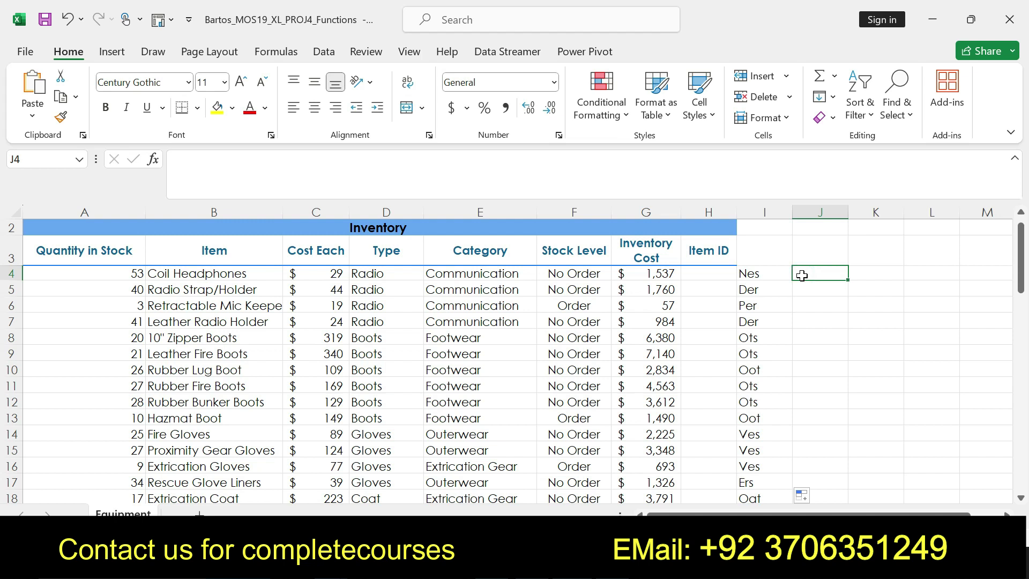
{"action": "type", "text": "=low"}
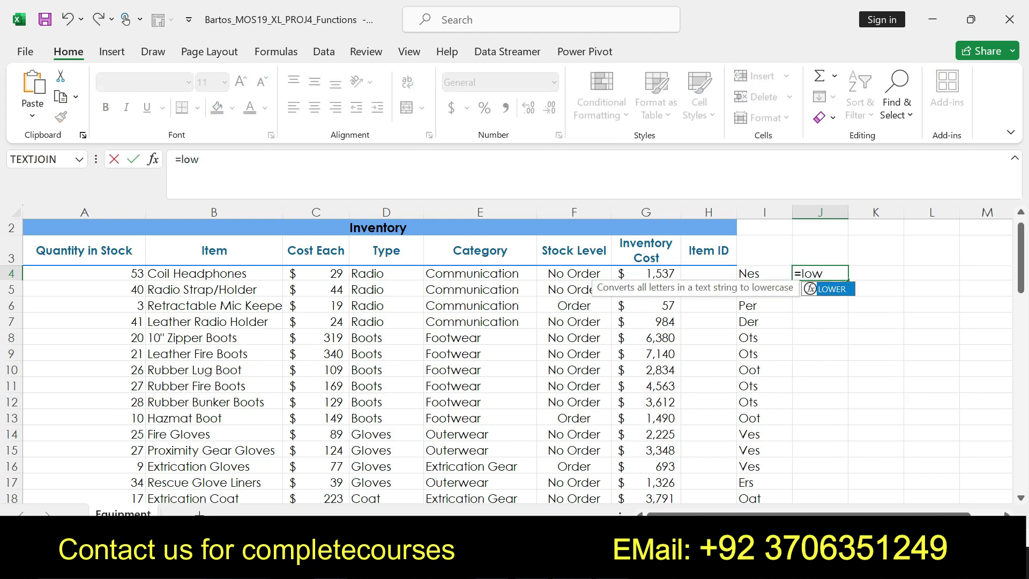
{"action": "double_click", "coordinate": [841, 290]}
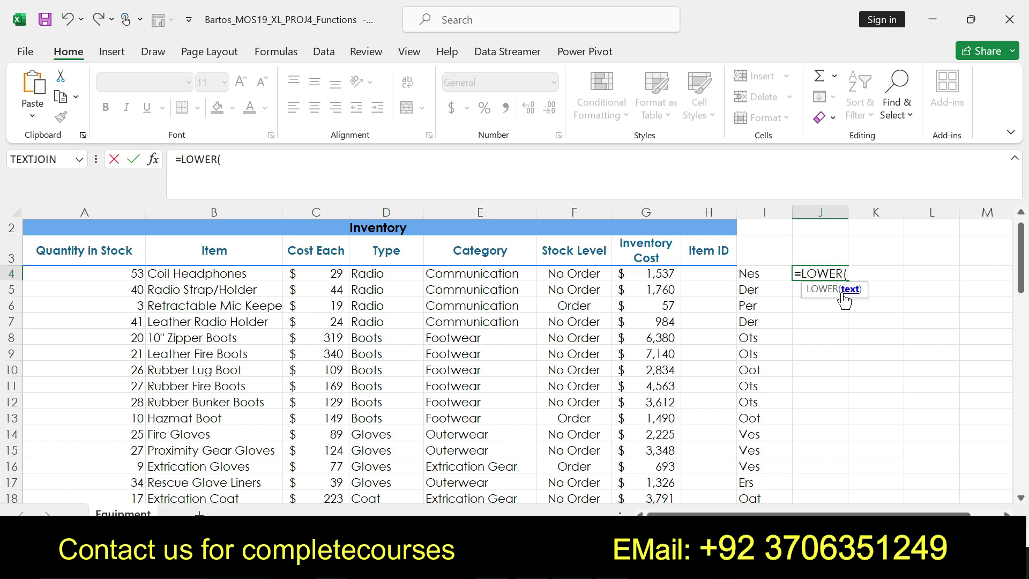
{"action": "type", "text": "lef"}
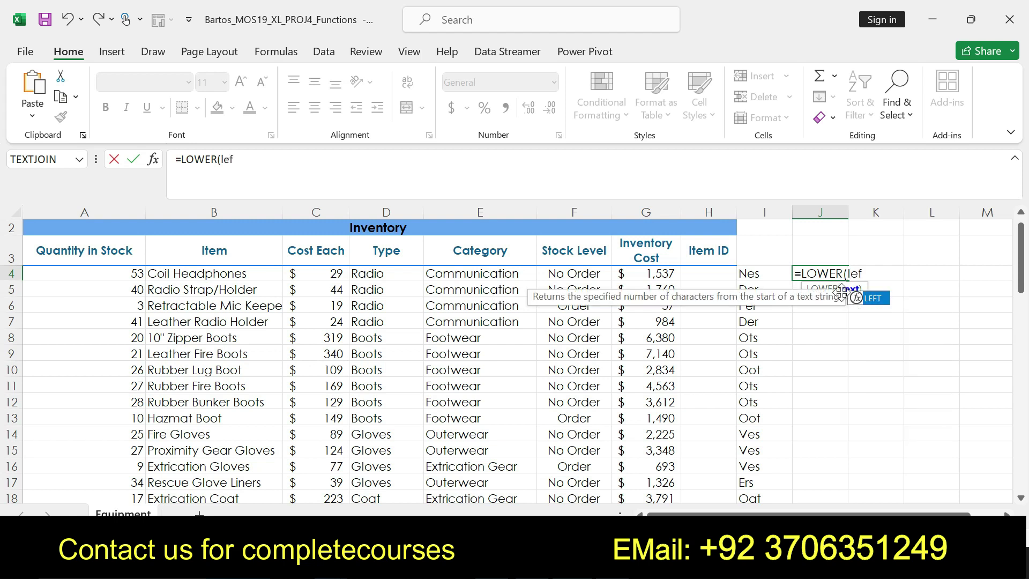
{"action": "double_click", "coordinate": [873, 298]}
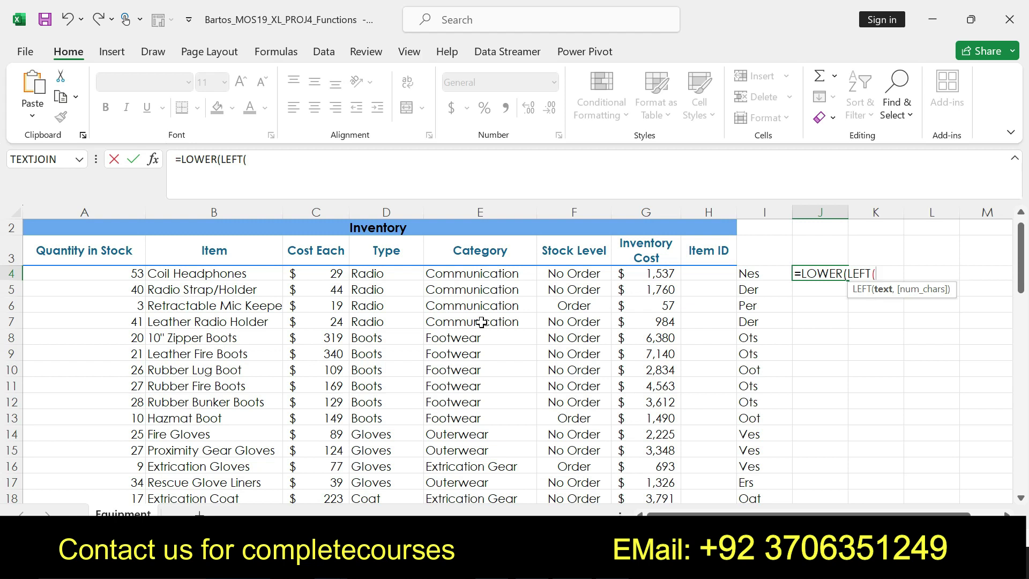
{"action": "left_click", "coordinate": [238, 274]}
{"action": "type", "text": ",2"}
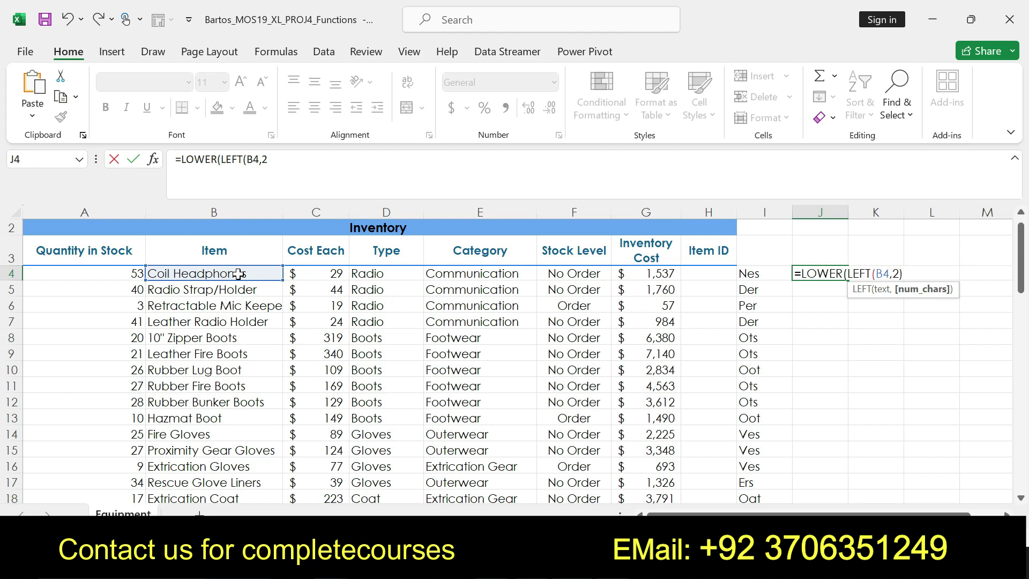
- Close both functions' parentheses and enter the J4 formula as =LOWER(LEFT(B4,2))
{"action": "type", "text": ")"}
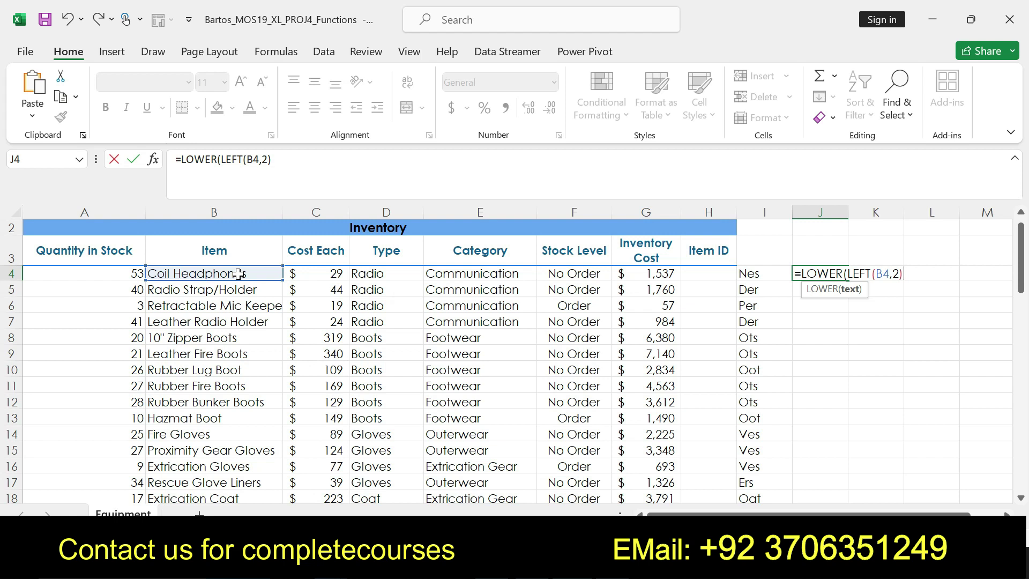
{"action": "key", "text": "Return"}
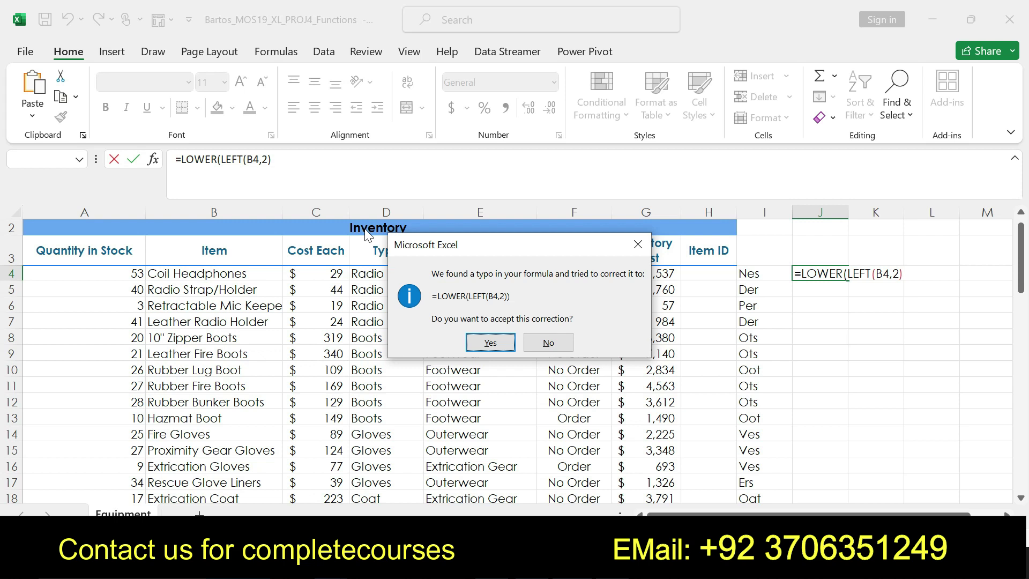
{"action": "left_click", "coordinate": [642, 245]}
{"action": "left_click", "coordinate": [641, 258]}
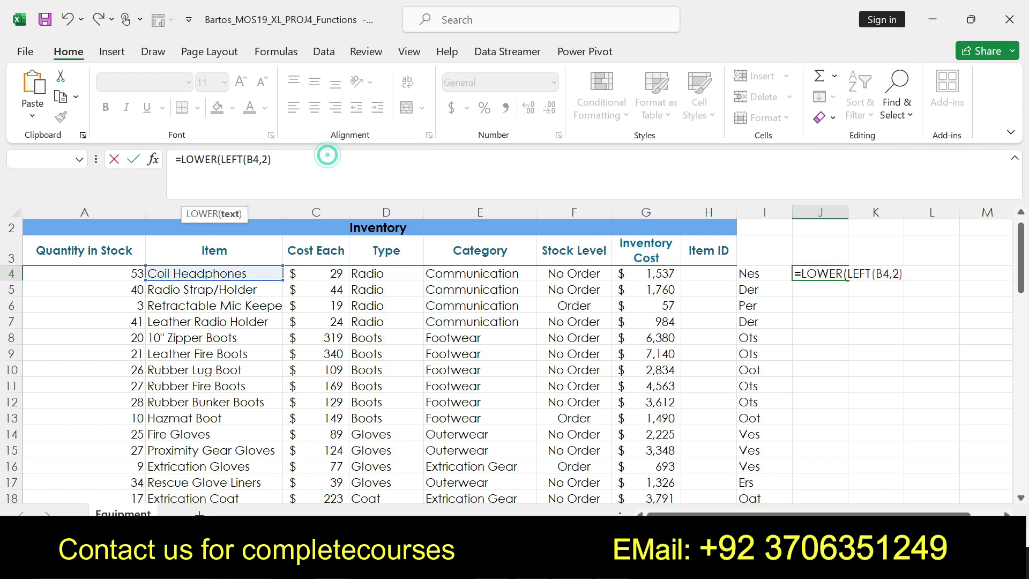
{"action": "type", "text": ")"}
{"action": "key", "text": "Return"}
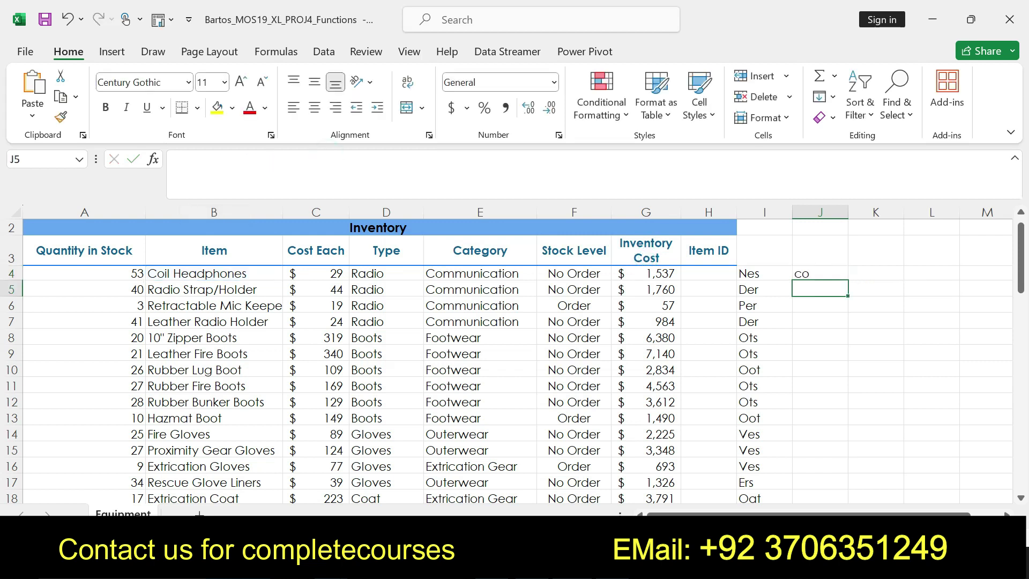
- Check the step 5 copy range in Word and fill the J4 formula down to J62 in Excel
{"action": "left_click", "coordinate": [822, 273]}
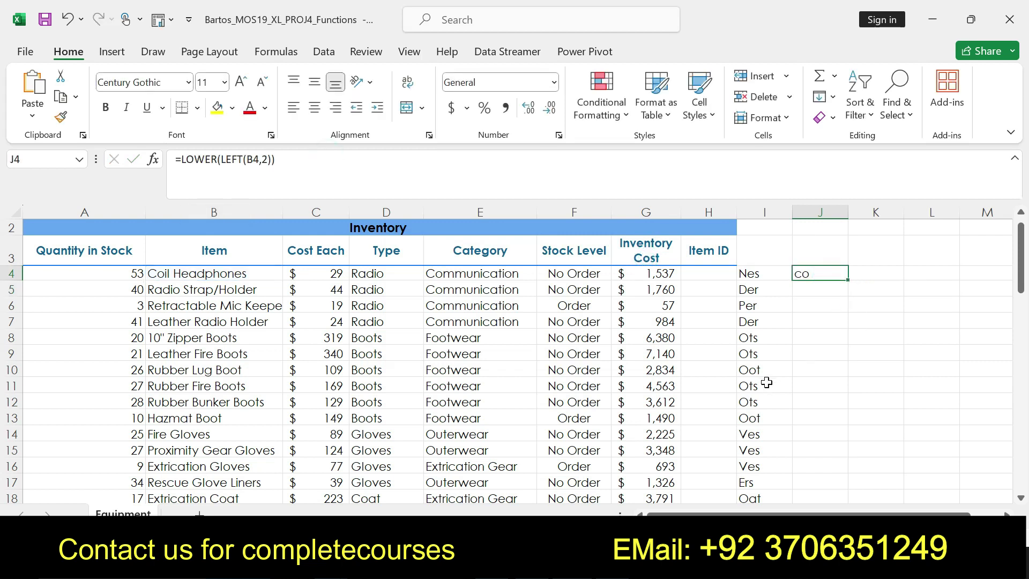
{"action": "key", "text": "alt+Tab"}
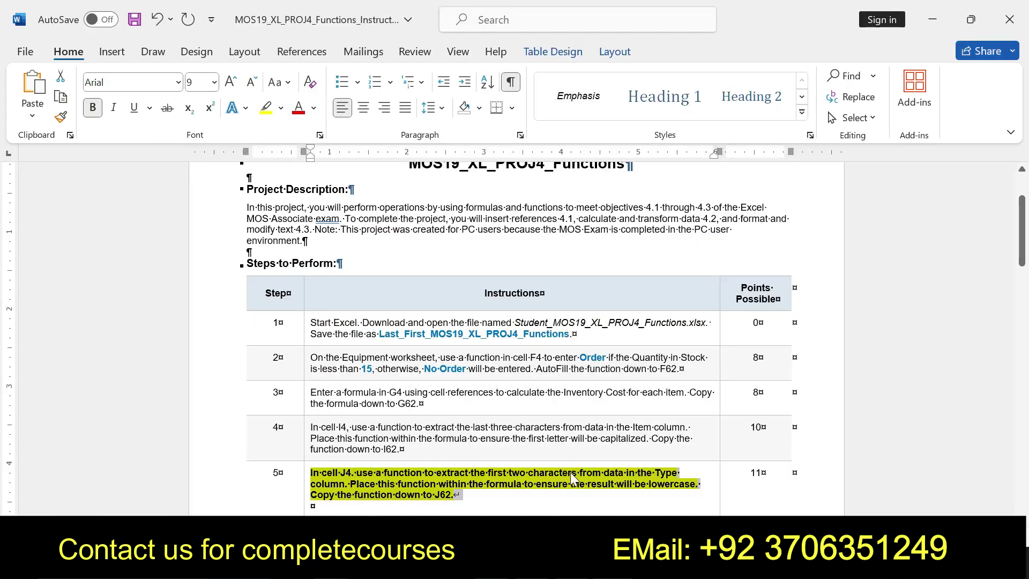
{"action": "left_click_drag", "start_coordinate": [340, 484], "coordinate": [464, 504]}
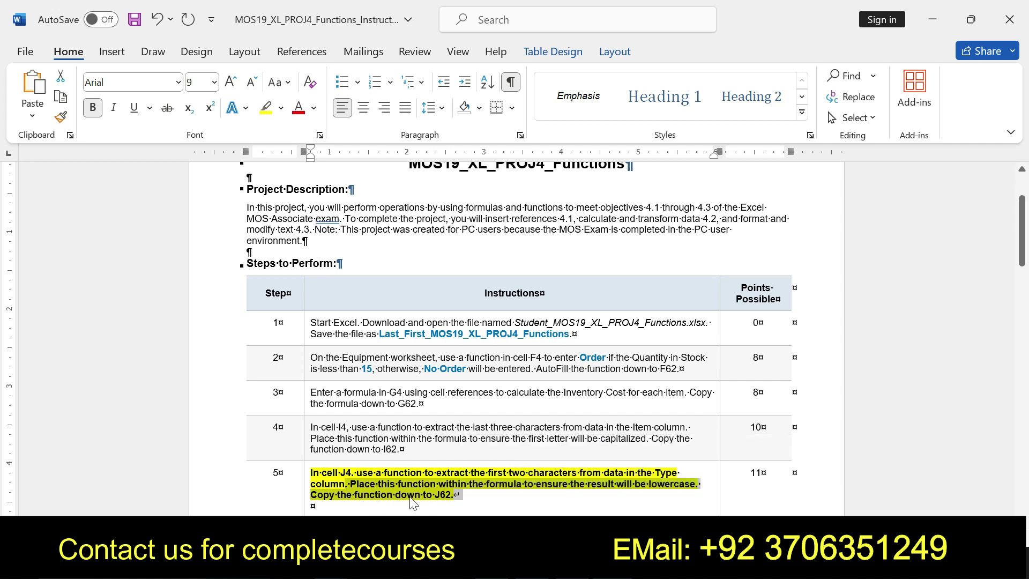
{"action": "key", "text": "alt+Tab"}
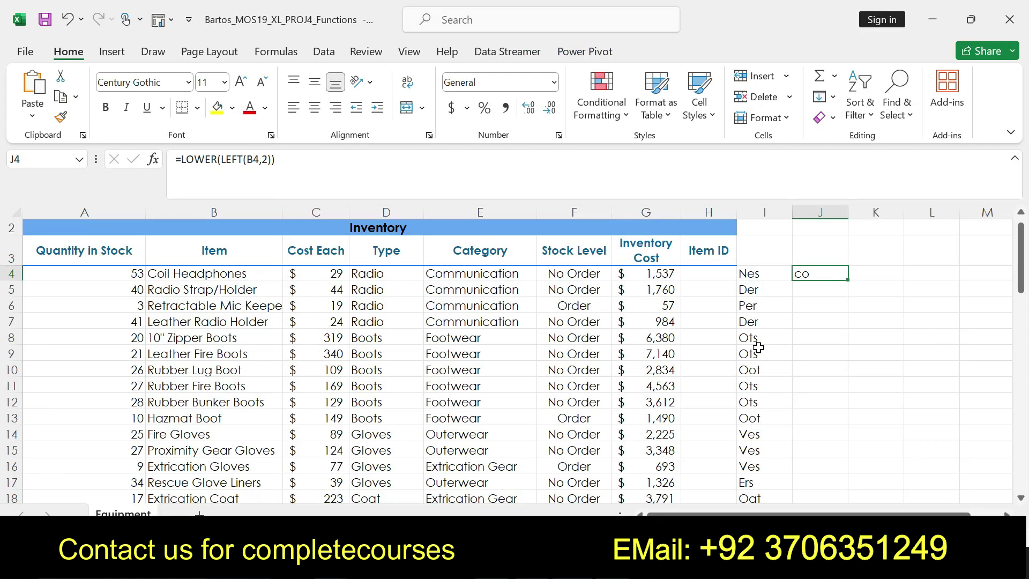
{"action": "left_click_drag", "start_coordinate": [850, 282], "coordinate": [838, 391]}
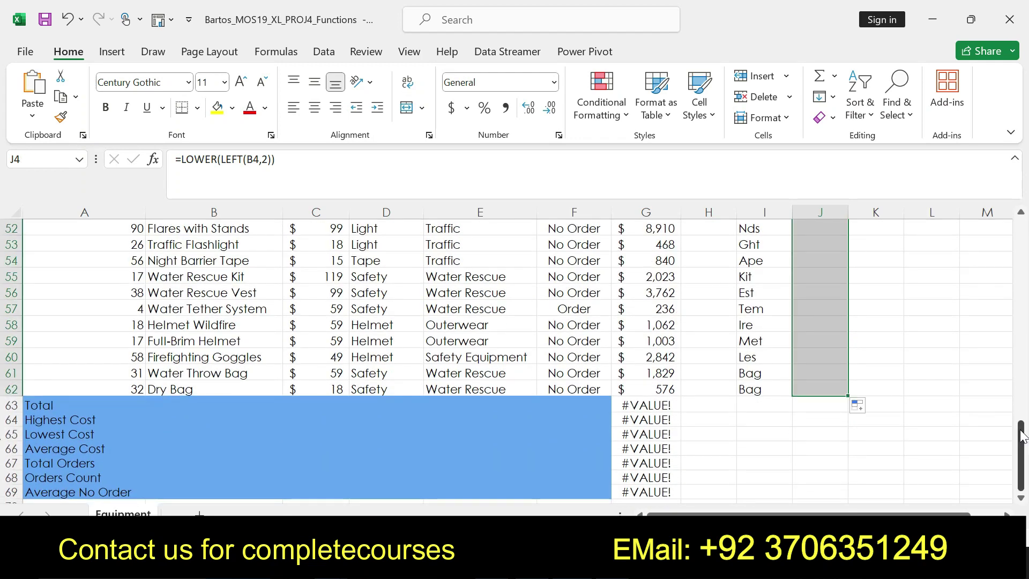
{"action": "left_click_drag", "start_coordinate": [1021, 435], "coordinate": [991, 215]}
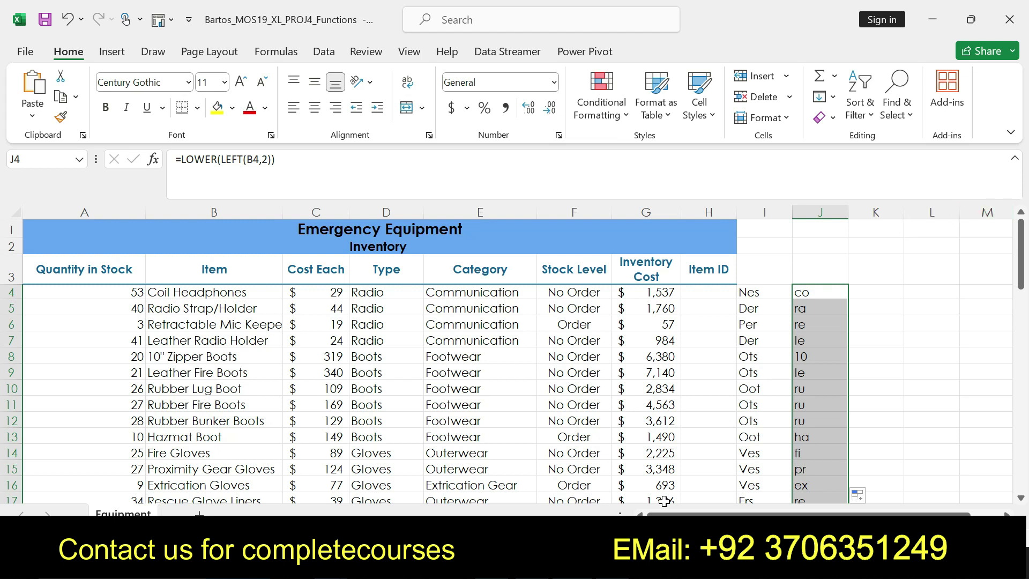
- Return to Word and undo the bold and yellow highlighting on the step 5 instruction
{"action": "key", "text": "alt+Tab"}
{"action": "key", "text": "ctrl+z"}
{"action": "key", "text": "ctrl+z"}
- Make the step 6 instruction in the Word document bold with yellow highlighting
{"action": "left_click_drag", "start_coordinate": [1023, 230], "coordinate": [1022, 266]}
{"action": "left_click_drag", "start_coordinate": [311, 340], "coordinate": [595, 363]}
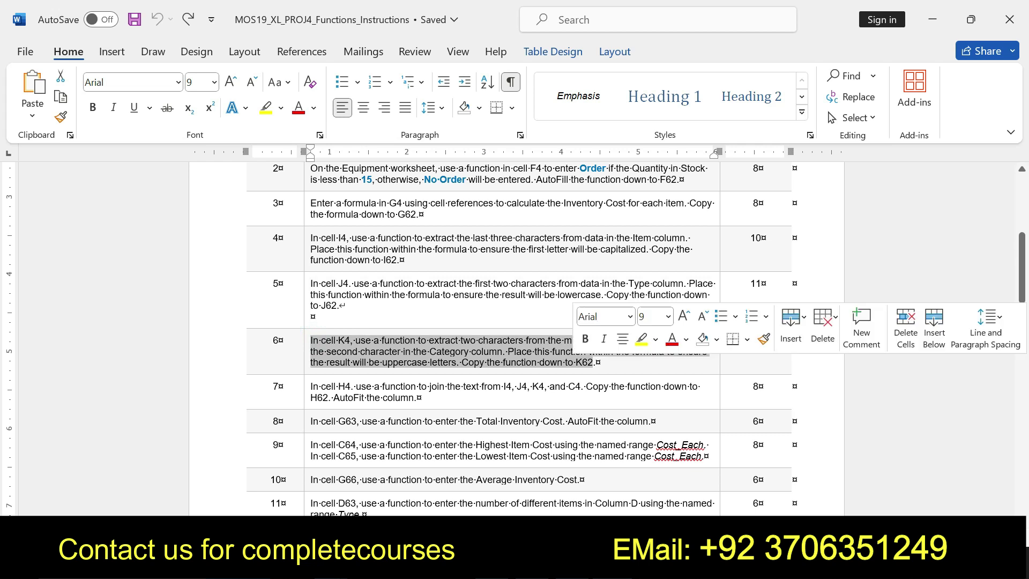
{"action": "left_click", "coordinate": [585, 339]}
{"action": "left_click", "coordinate": [638, 343]}
{"action": "left_click_drag", "start_coordinate": [311, 340], "coordinate": [332, 374]}
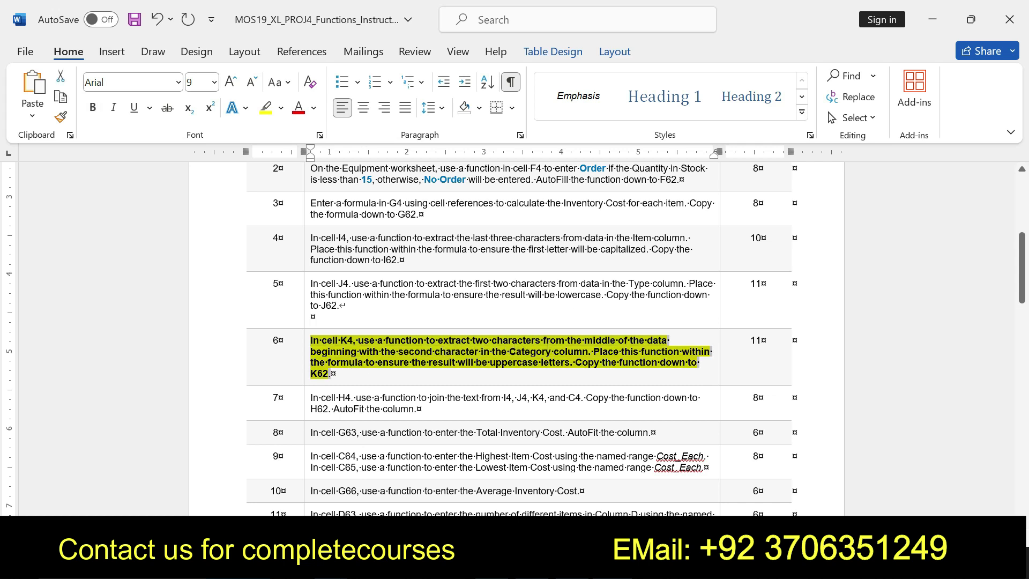
{"action": "left_click", "coordinate": [457, 341]}
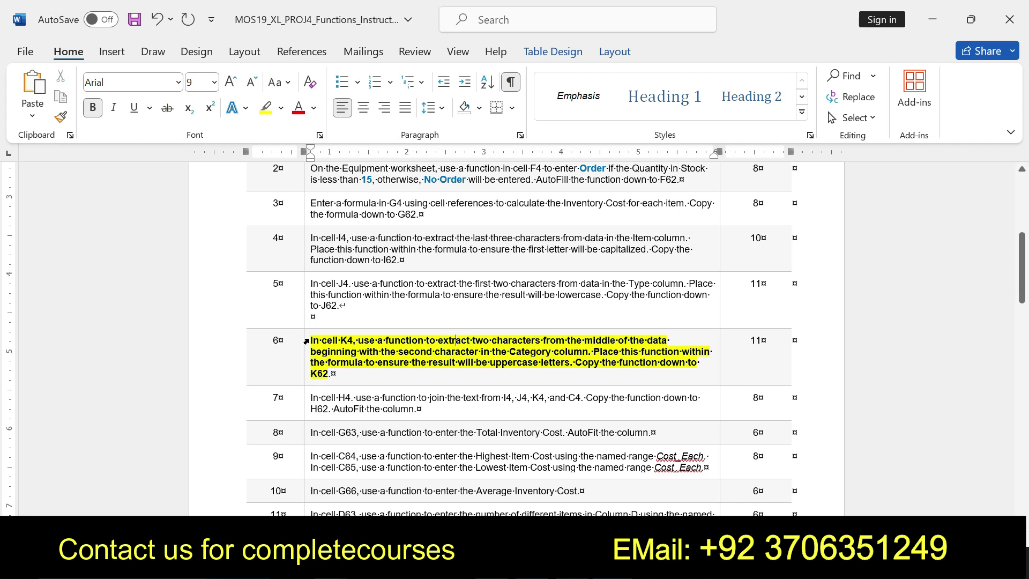
{"action": "left_click_drag", "start_coordinate": [310, 341], "coordinate": [331, 374]}
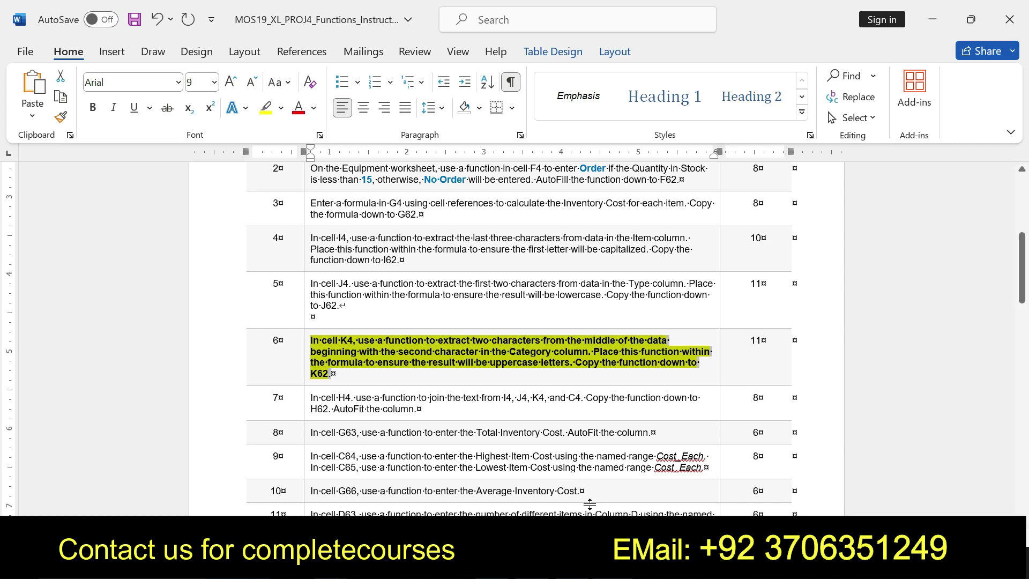
- Switch to Excel and begin a formula in K4 with the MID function nested inside UPPER
{"action": "key", "text": "alt+Tab"}
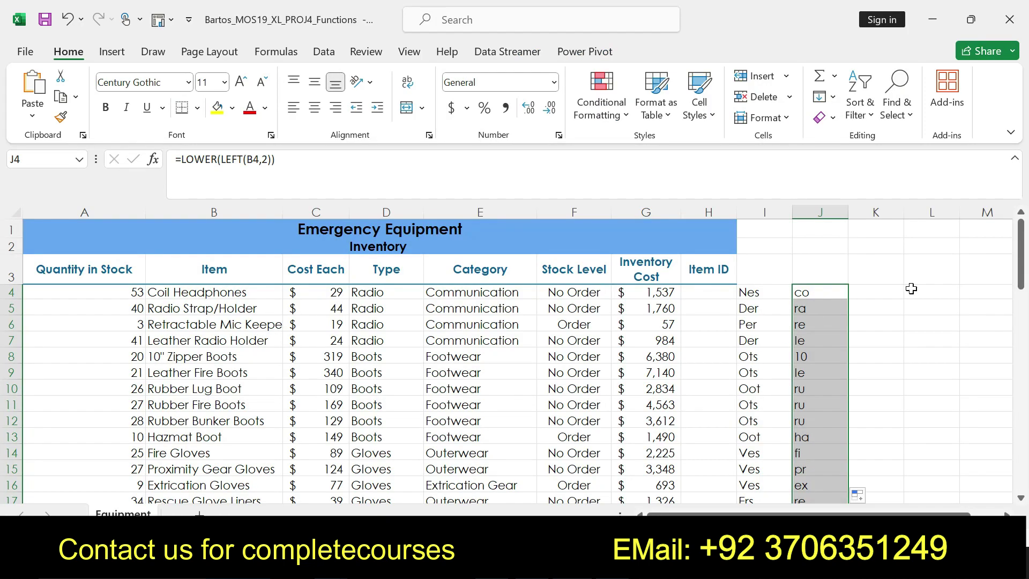
{"action": "left_click", "coordinate": [891, 286]}
{"action": "key", "text": "F2"}
{"action": "type", "text": "="}
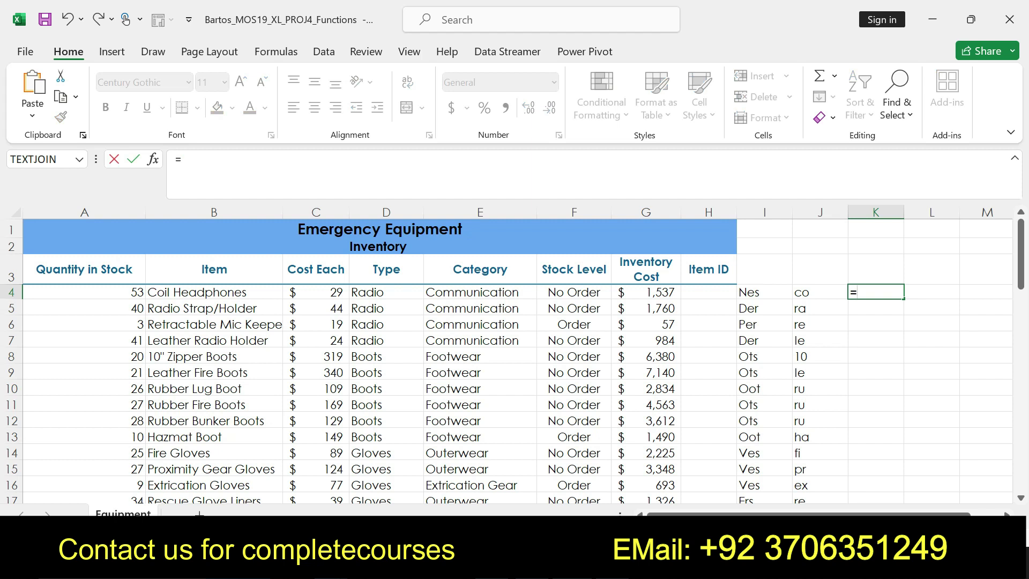
{"action": "type", "text": "upp"}
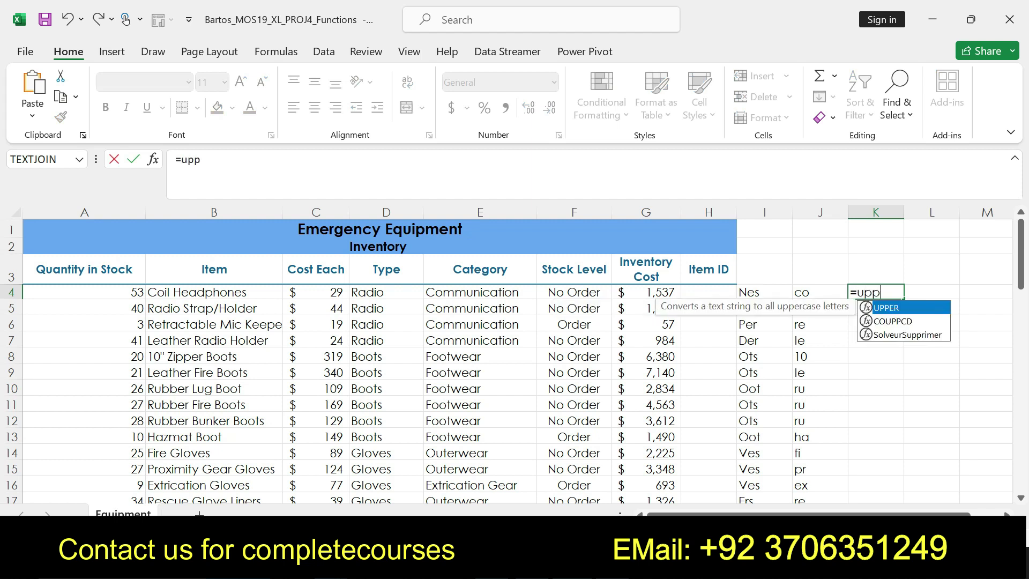
{"action": "double_click", "coordinate": [888, 307]}
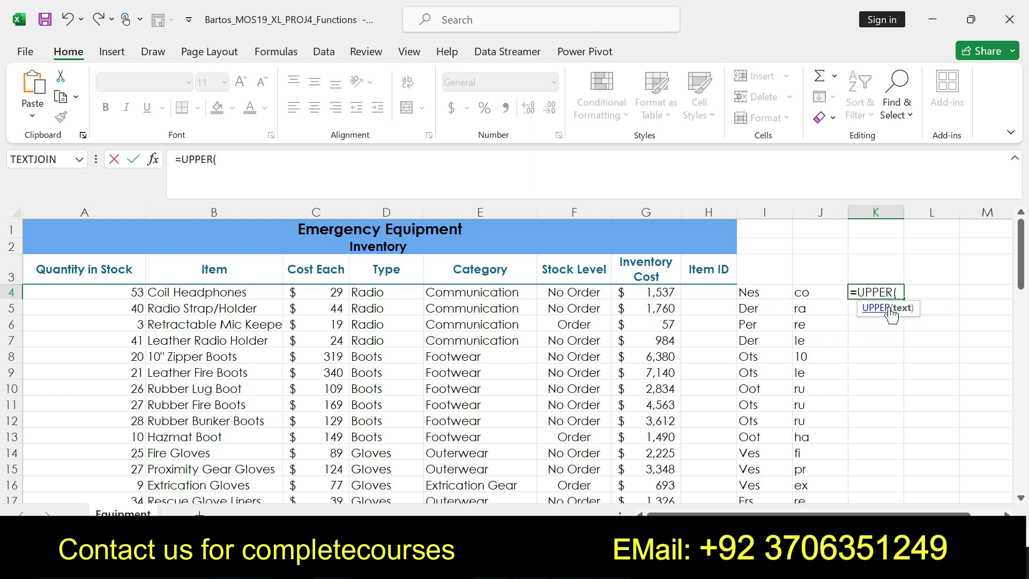
{"action": "type", "text": "mid"}
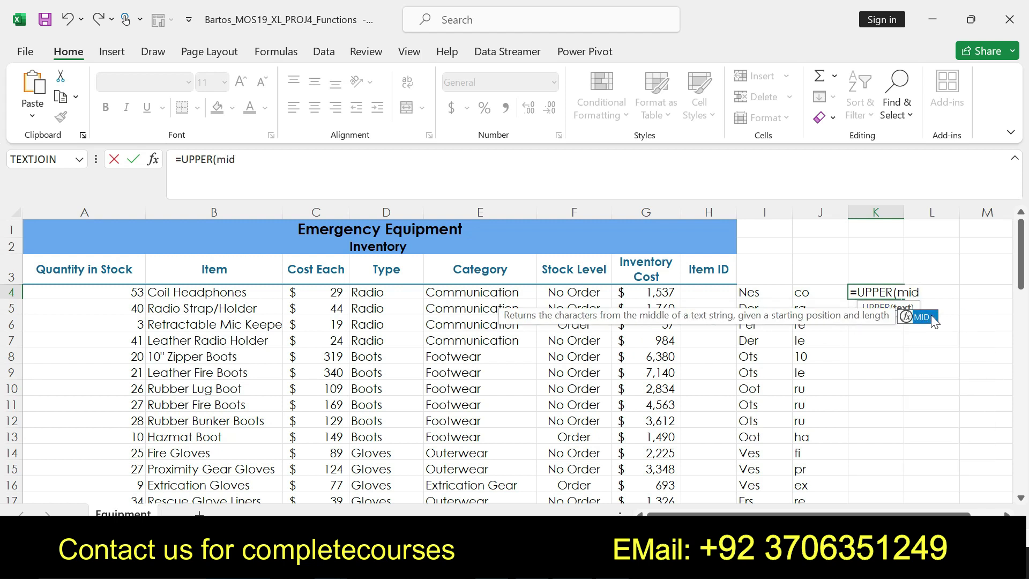
{"action": "double_click", "coordinate": [922, 318]}
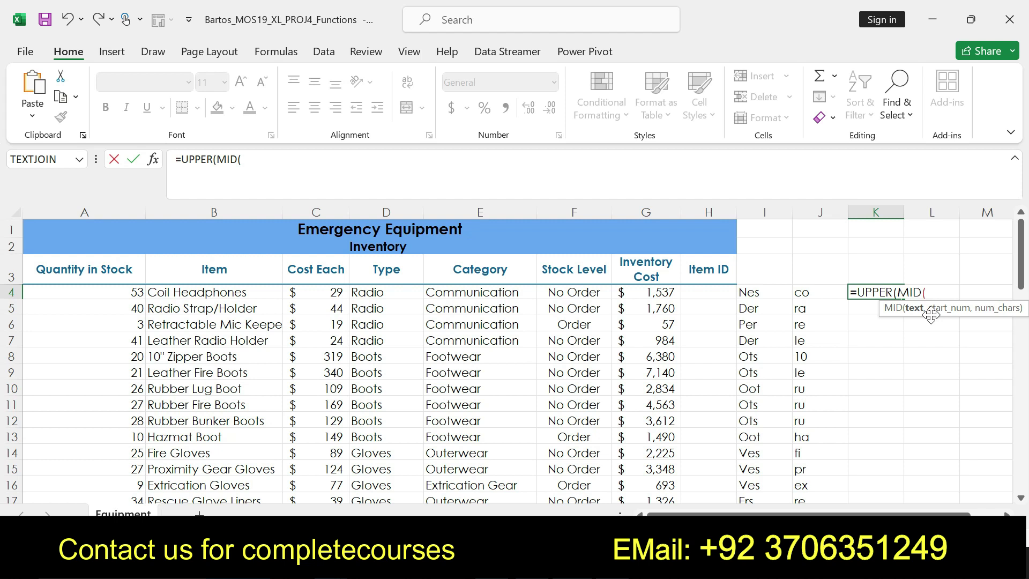
- Give MID the text E4, start number 2 and 2 characters, and enter the K4 formula as =UPPER(MID(E4,2,2))
{"action": "left_click", "coordinate": [487, 297]}
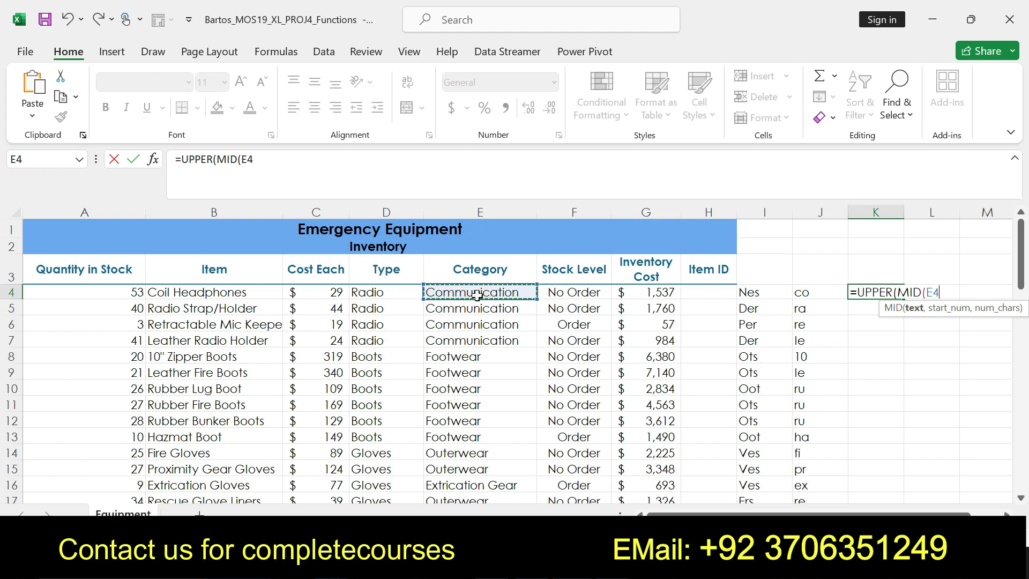
{"action": "left_click", "coordinate": [276, 164]}
{"action": "type", "text": ",2"}
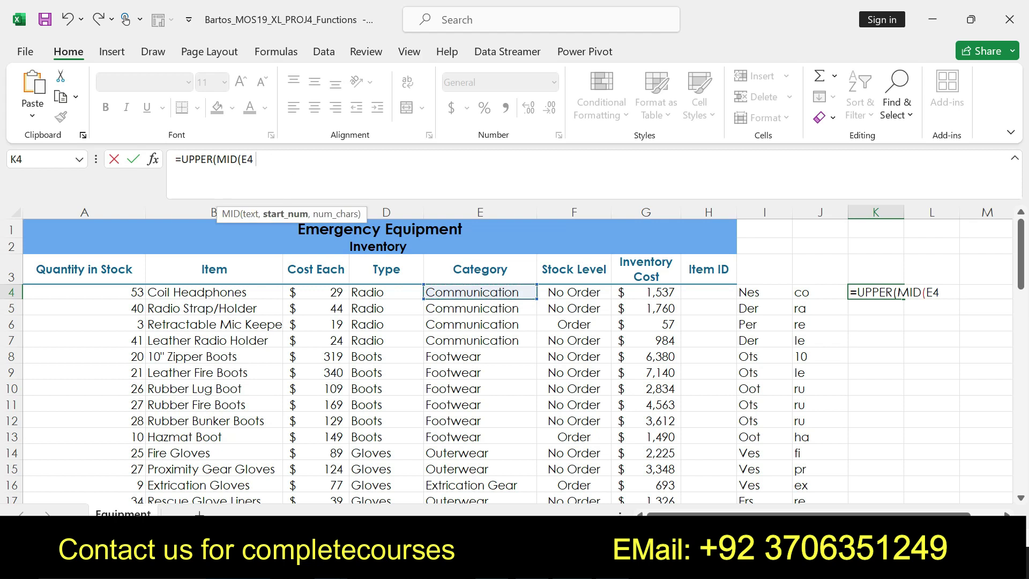
{"action": "type", "text": ",2"}
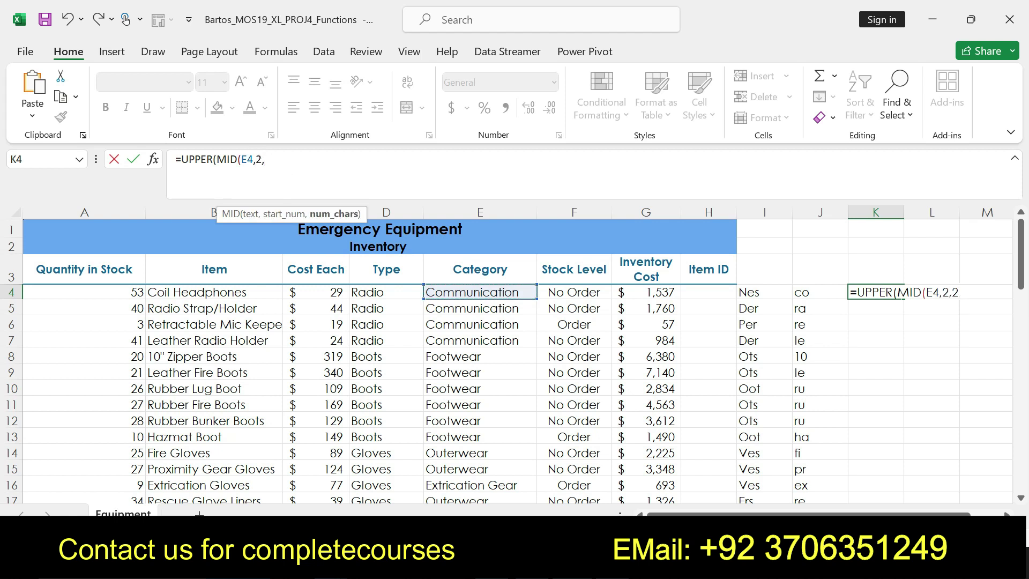
{"action": "type", "text": ")"}
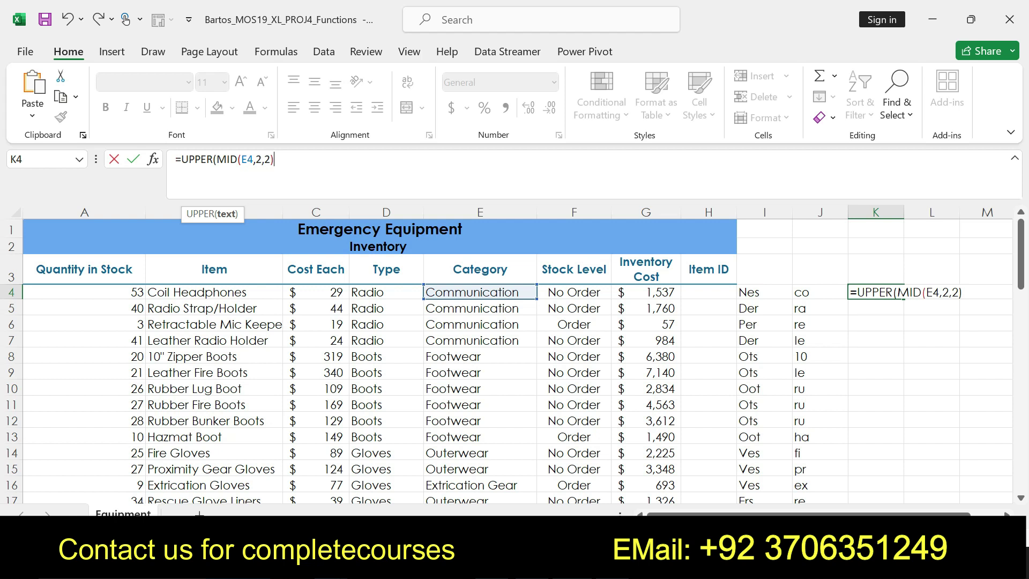
{"action": "type", "text": ")"}
{"action": "key", "text": "Return"}
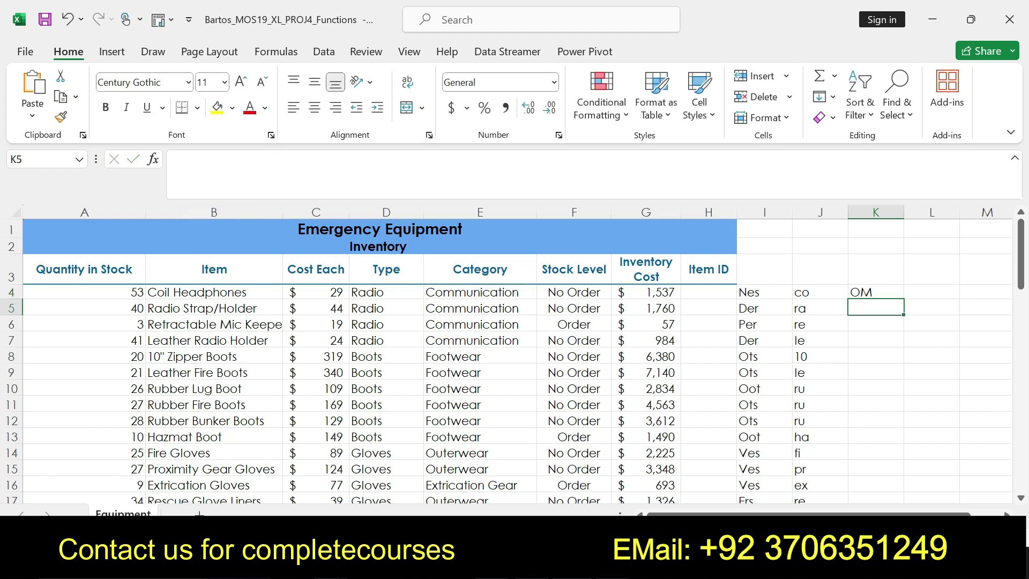
- Check the step 6 copy range in Word and fill the K4 formula down to K62 in Excel
{"action": "left_click", "coordinate": [862, 290]}
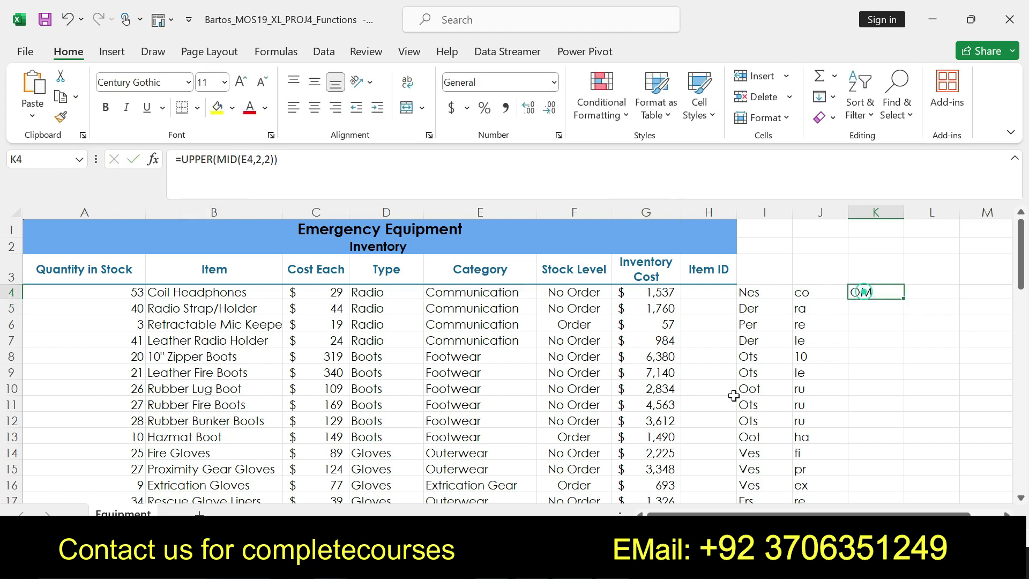
{"action": "key", "text": "alt+Tab"}
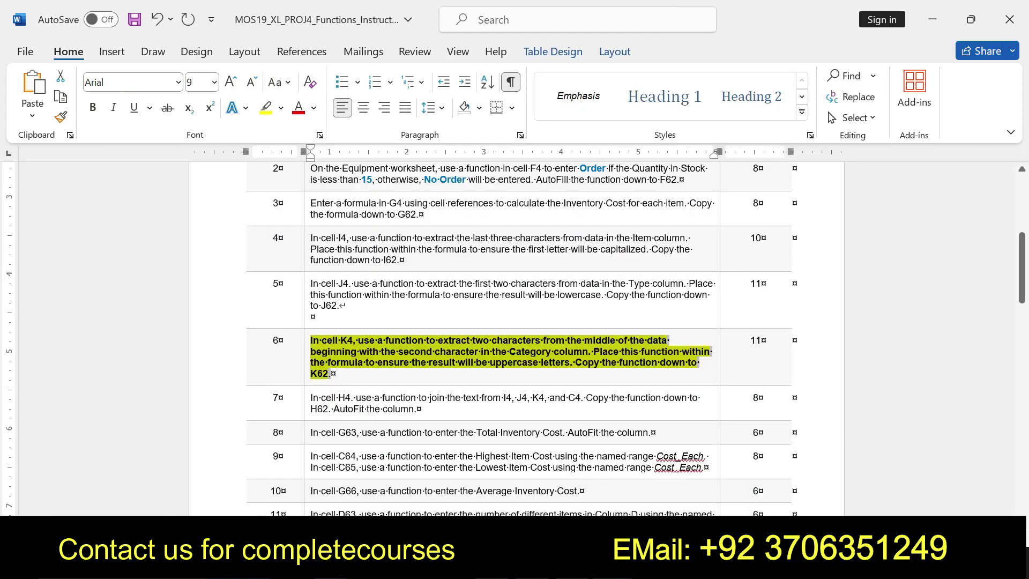
{"action": "left_click_drag", "start_coordinate": [491, 363], "coordinate": [699, 363]}
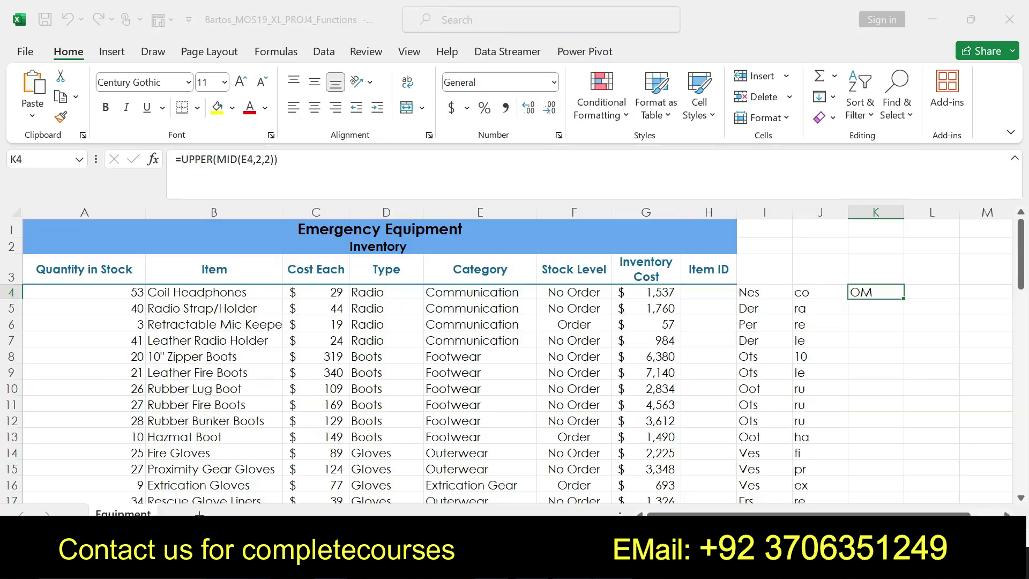
{"action": "key", "text": "alt+Tab"}
{"action": "left_click_drag", "start_coordinate": [898, 302], "coordinate": [873, 428]}
{"action": "scroll", "coordinate": [901, 294], "scroll_direction": "down", "scroll_amount": 13}
{"action": "left_click_drag", "start_coordinate": [1021, 445], "coordinate": [1004, 239]}
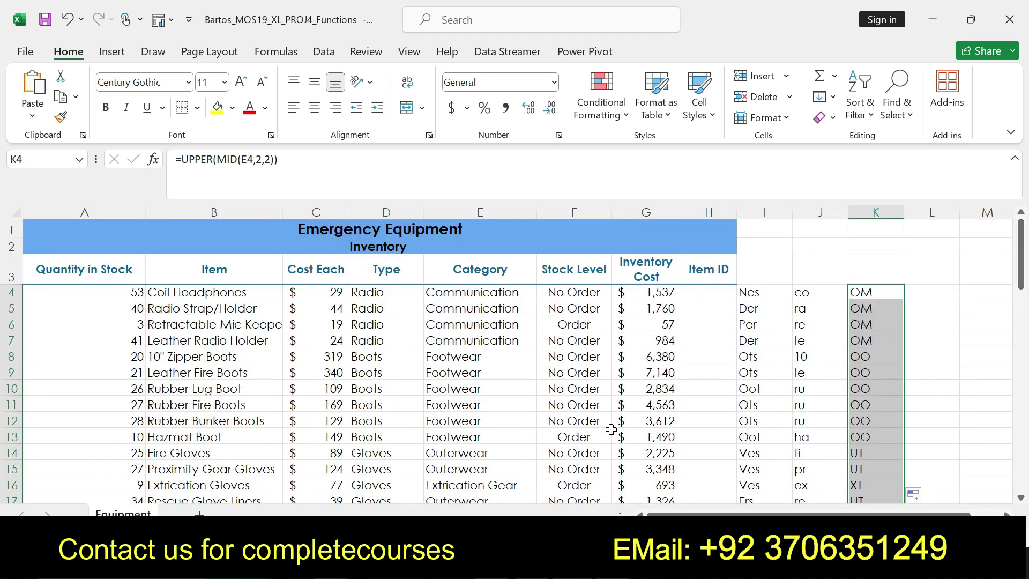
- Return to Word and undo the bold and yellow highlighting on the step 6 instruction
{"action": "key", "text": "alt+Tab"}
{"action": "key", "text": "ctrl+z"}
{"action": "key", "text": "ctrl+z"}
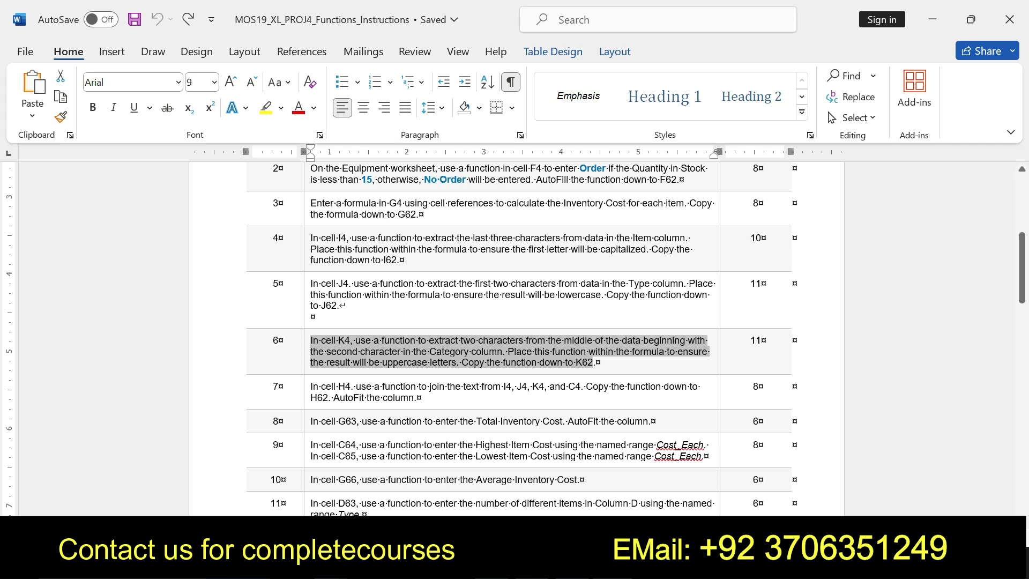
- Make the step 7 instruction bold with yellow highlighting
{"action": "left_click", "coordinate": [308, 387]}
{"action": "left_click", "coordinate": [432, 375]}
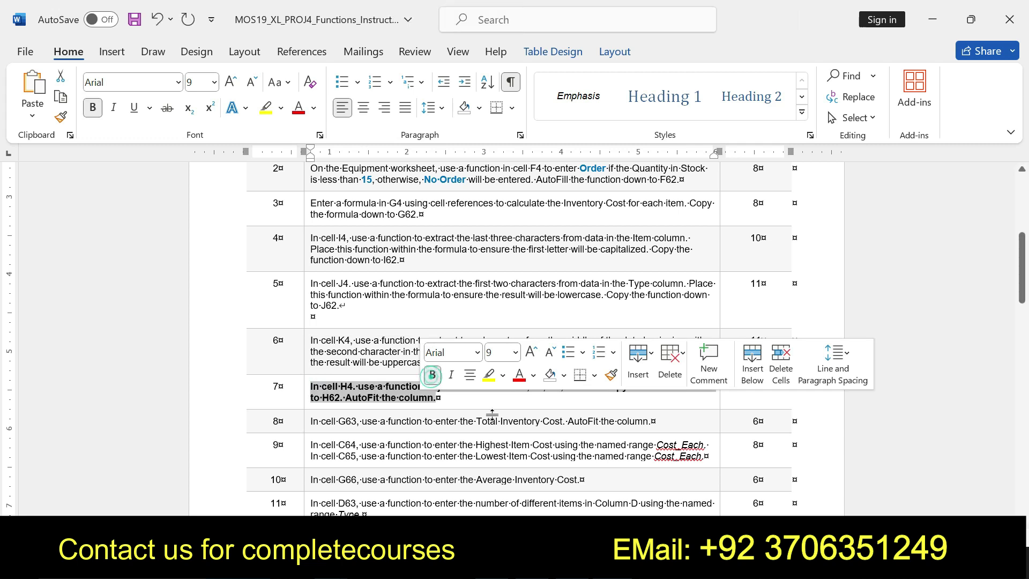
{"action": "left_click", "coordinate": [488, 374]}
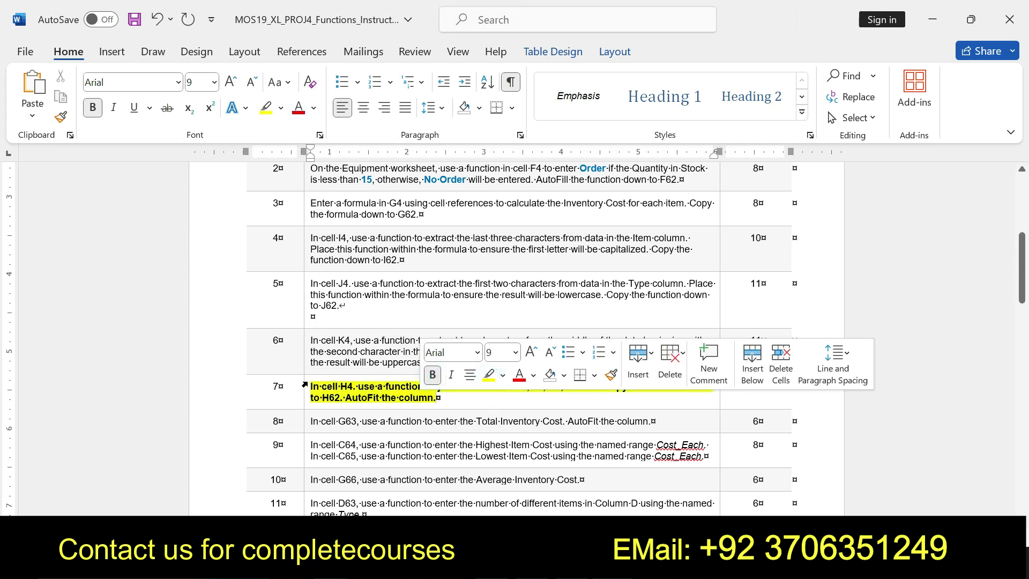
{"action": "left_click_drag", "start_coordinate": [311, 386], "coordinate": [436, 398]}
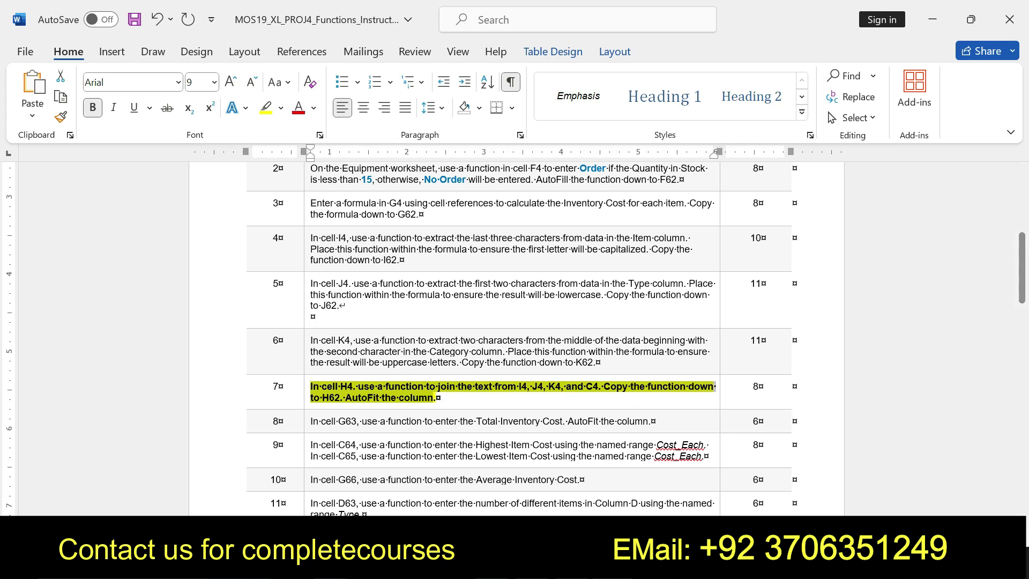
- Switch to Excel and join the Item ID text in H4 with the formula =I4&J4&K4&C4
{"action": "mouse_move", "coordinate": [589, 567]}
{"action": "left_click", "coordinate": [565, 500]}
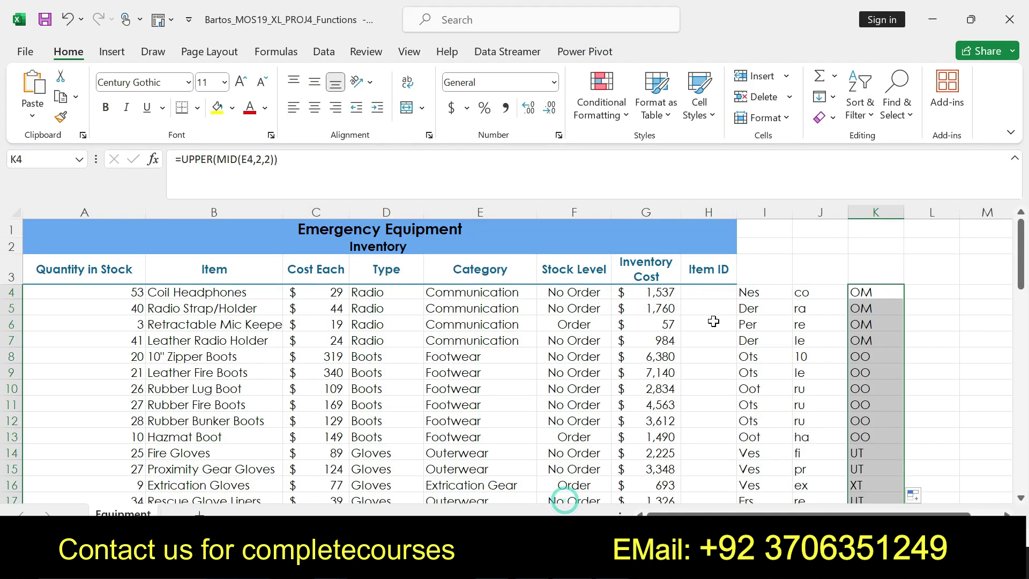
{"action": "left_click", "coordinate": [708, 295]}
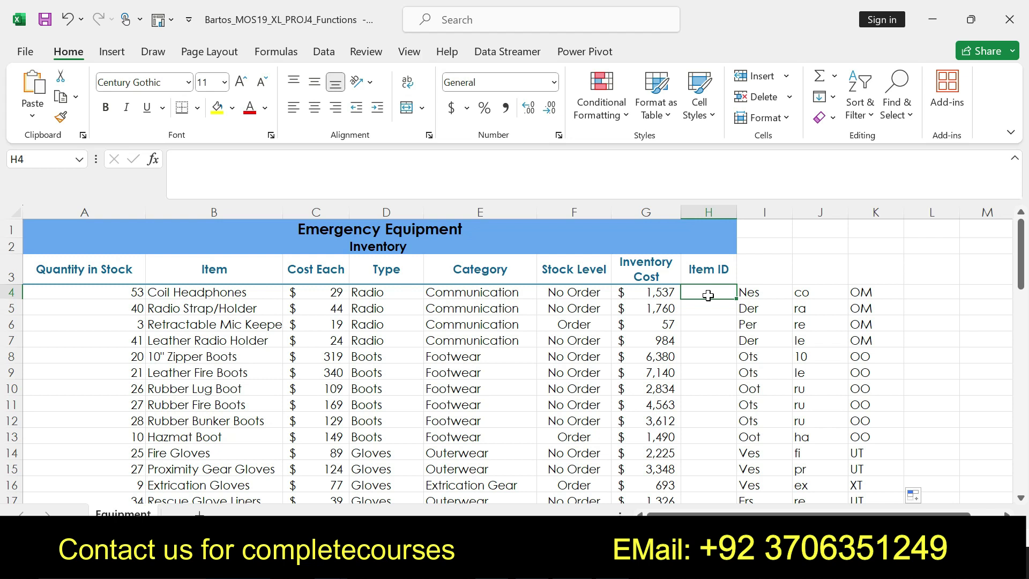
{"action": "type", "text": "="}
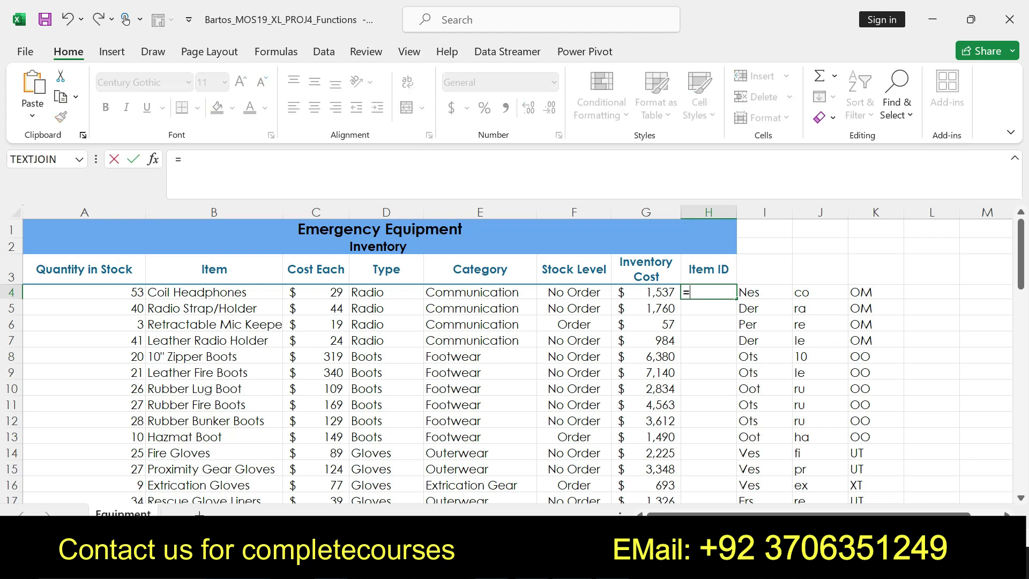
{"action": "type", "text": "i4"}
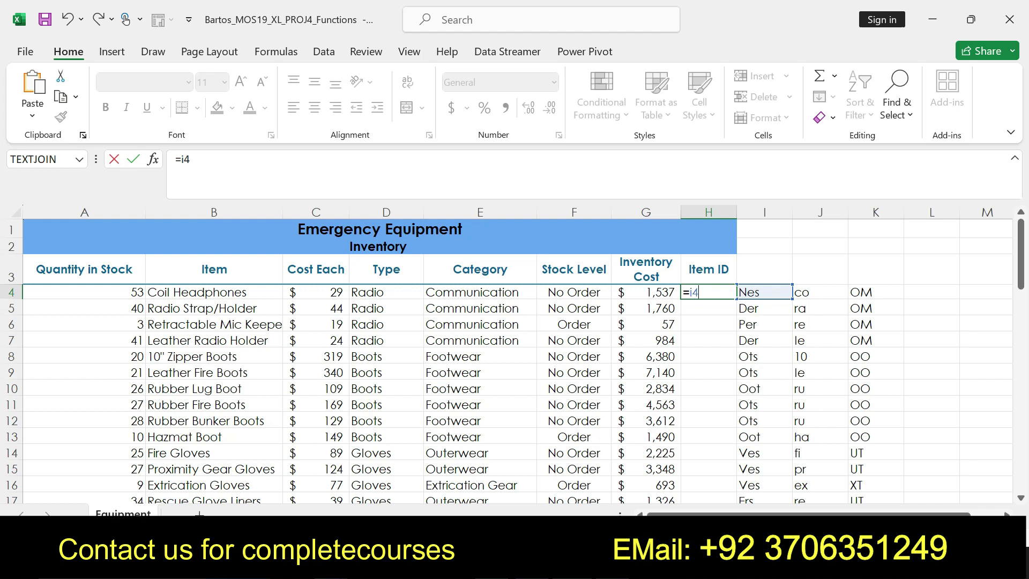
{"action": "type", "text": "%"}
{"action": "key", "text": "BackSpace"}
{"action": "type", "text": "&j4%"}
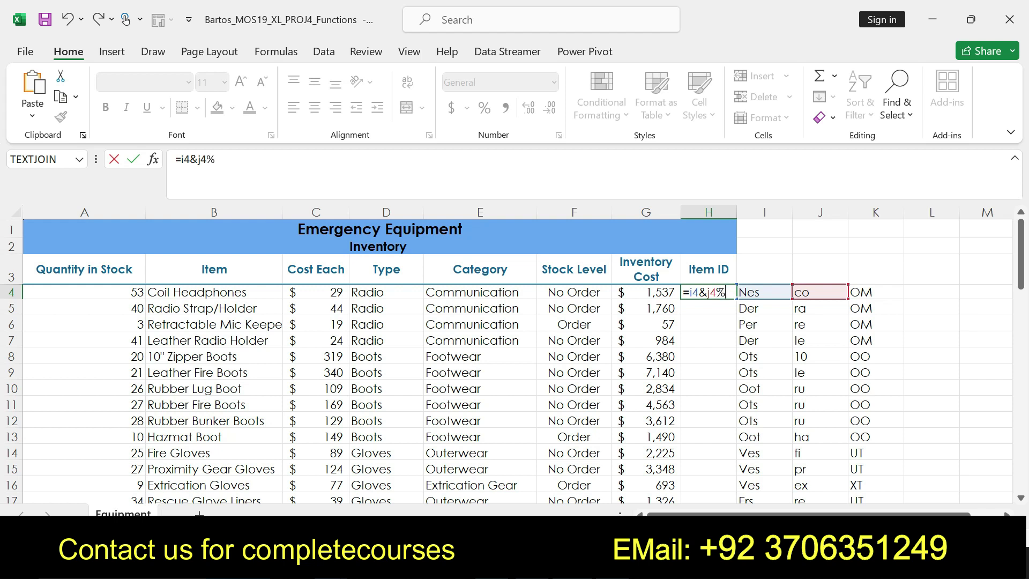
{"action": "key", "text": "BackSpace"}
{"action": "type", "text": "&k4"}
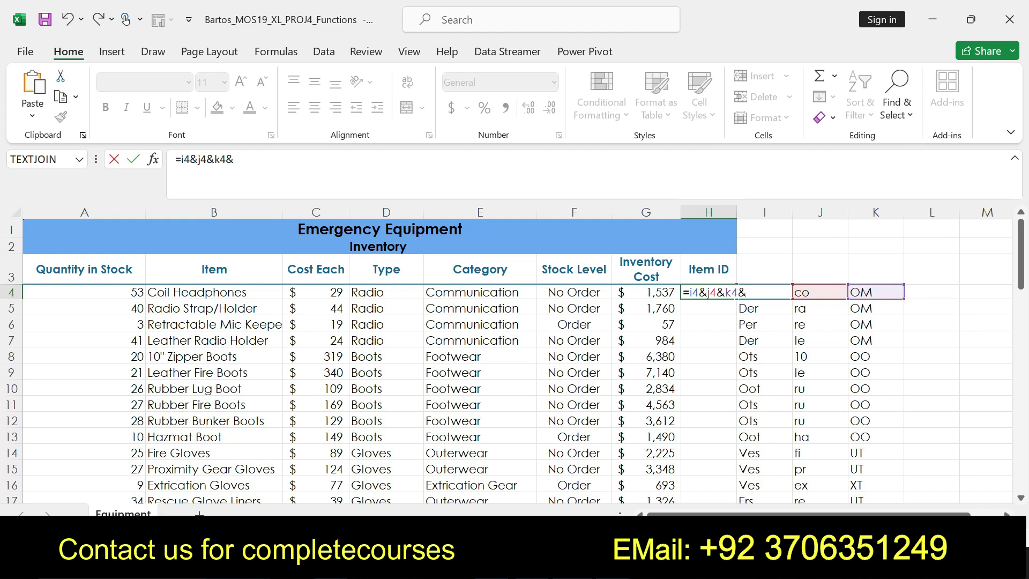
{"action": "type", "text": "&c4"}
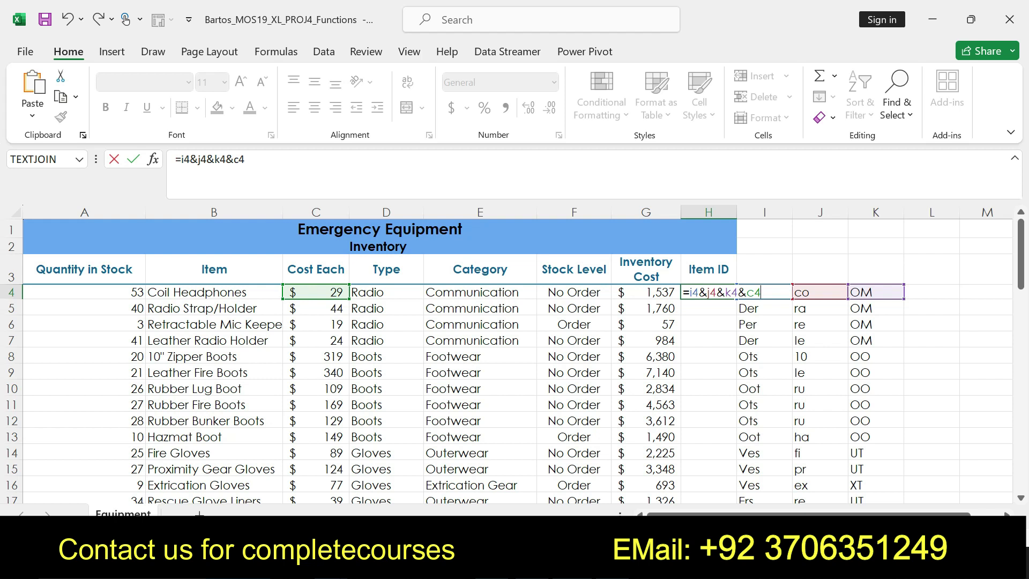
{"action": "key", "text": "Return"}
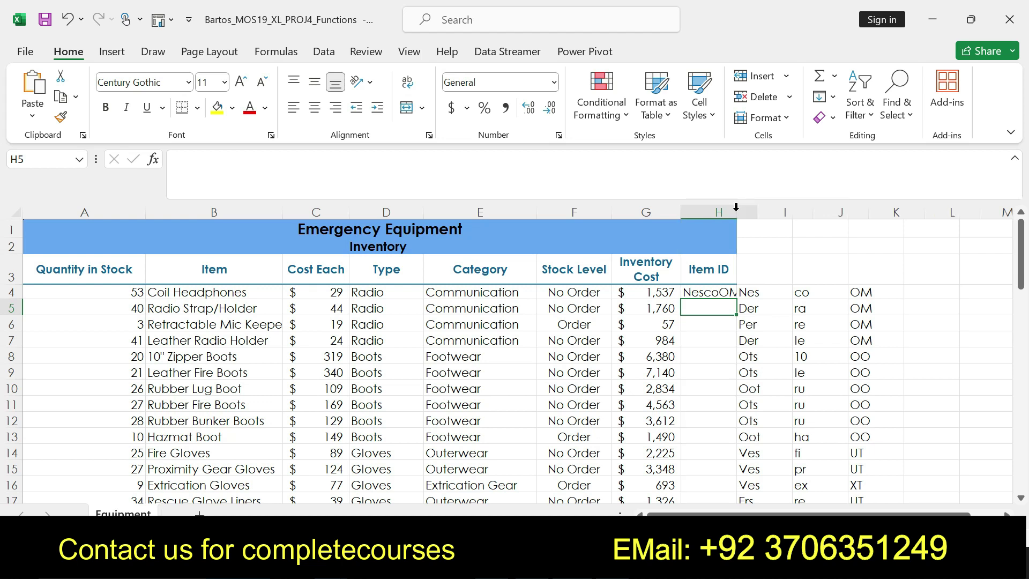
- AutoFit column H and check the copy range in the step 7 instruction in Word
{"action": "double_click", "coordinate": [736, 211]}
{"action": "left_click", "coordinate": [730, 294]}
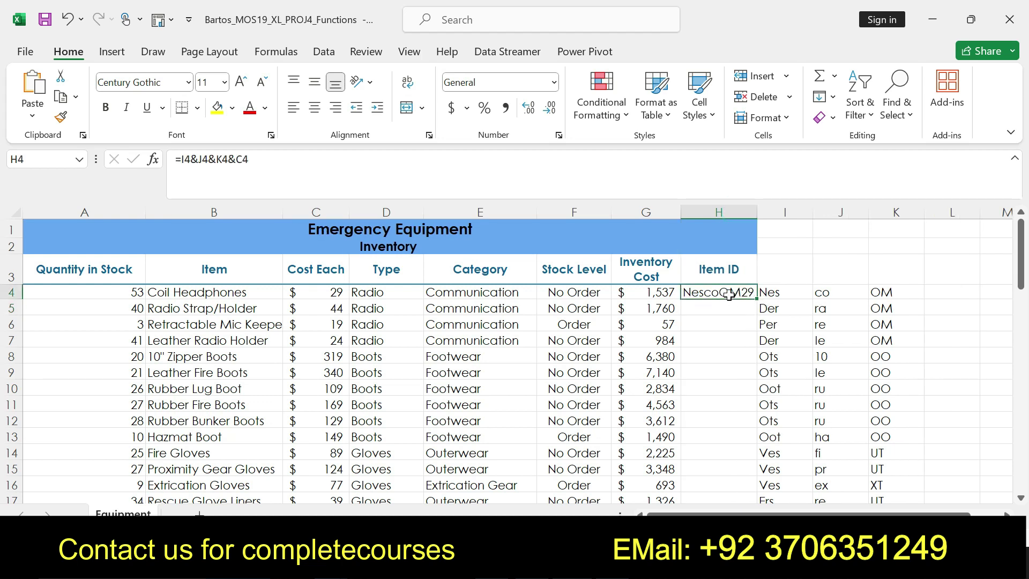
{"action": "key", "text": "alt+Tab"}
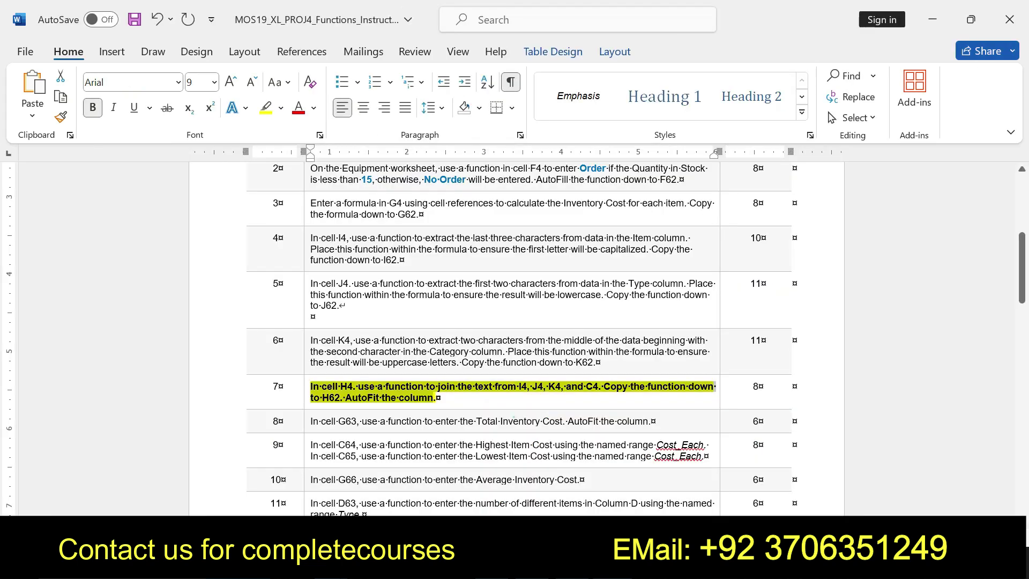
{"action": "left_click", "coordinate": [513, 417]}
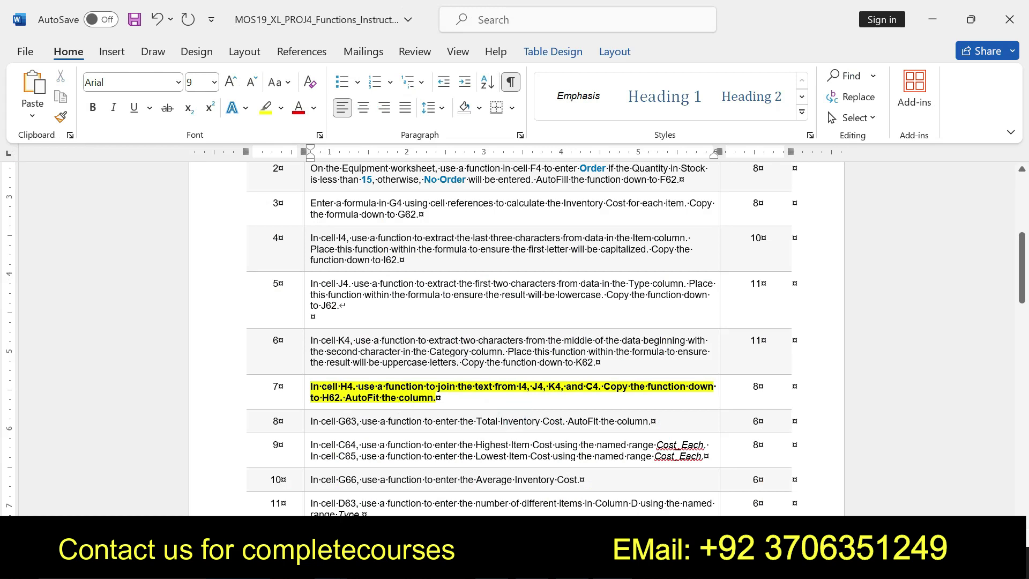
{"action": "left_click_drag", "start_coordinate": [604, 387], "coordinate": [437, 398]}
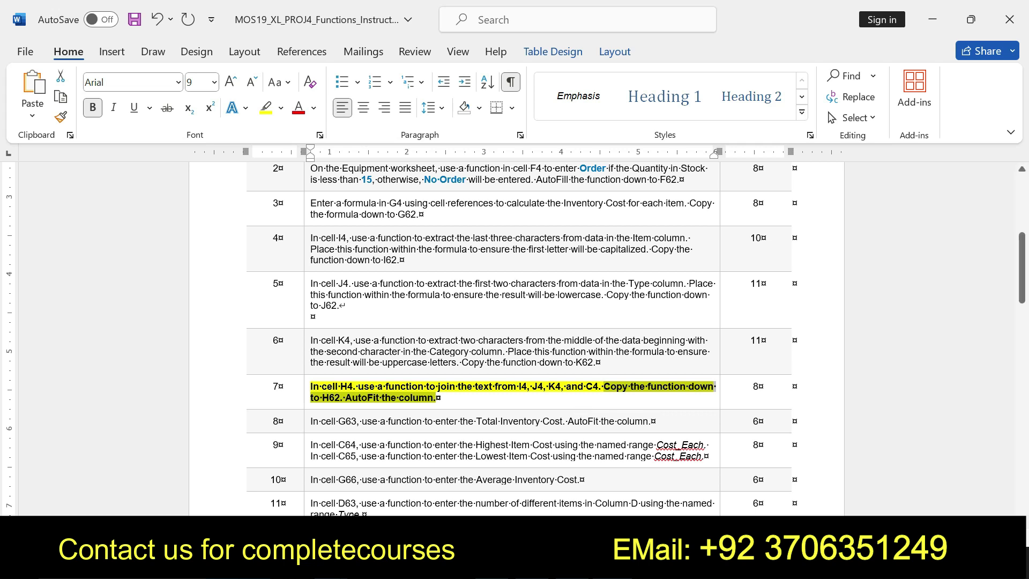
- Check the step 7 instruction, switch to Excel and copy the H4 formula down to H62
{"action": "left_click", "coordinate": [315, 386]}
{"action": "left_click_drag", "start_coordinate": [312, 386], "coordinate": [435, 397]}
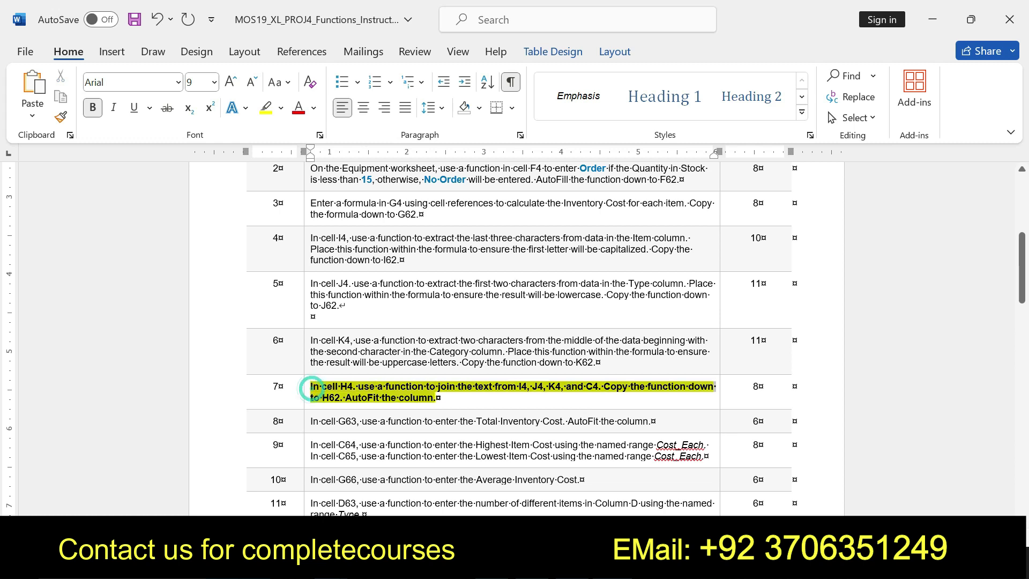
{"action": "key", "text": "alt+Tab"}
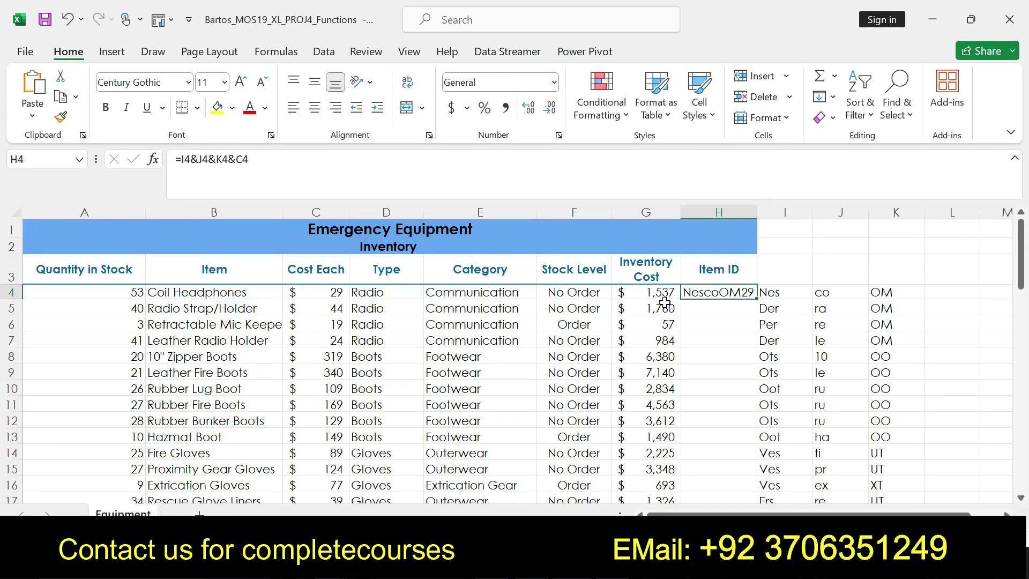
{"action": "left_click_drag", "start_coordinate": [756, 300], "coordinate": [731, 448]}
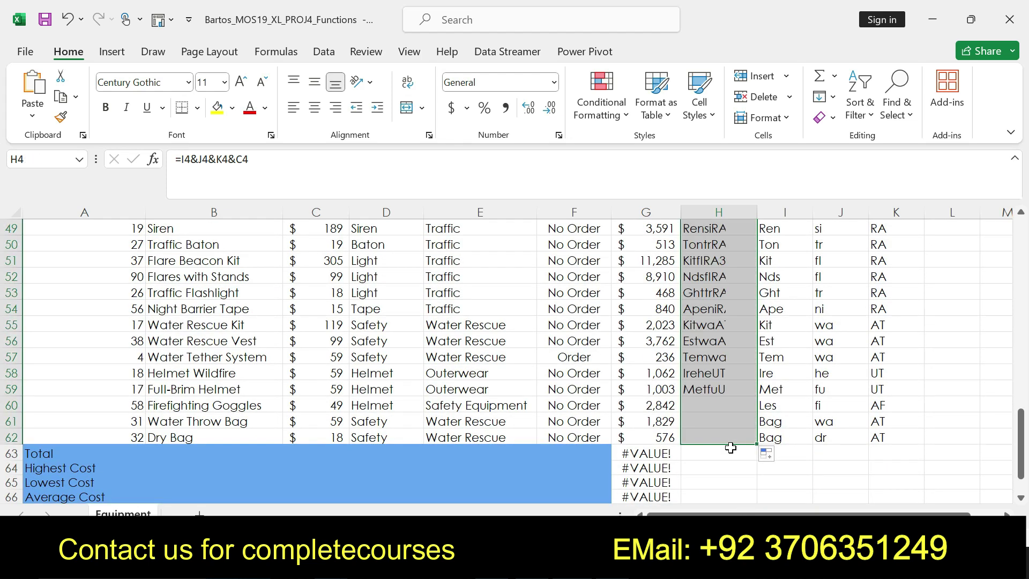
- Return to Word and undo the bold and yellow highlighting on the step 7 instruction
{"action": "key", "text": "alt+Tab"}
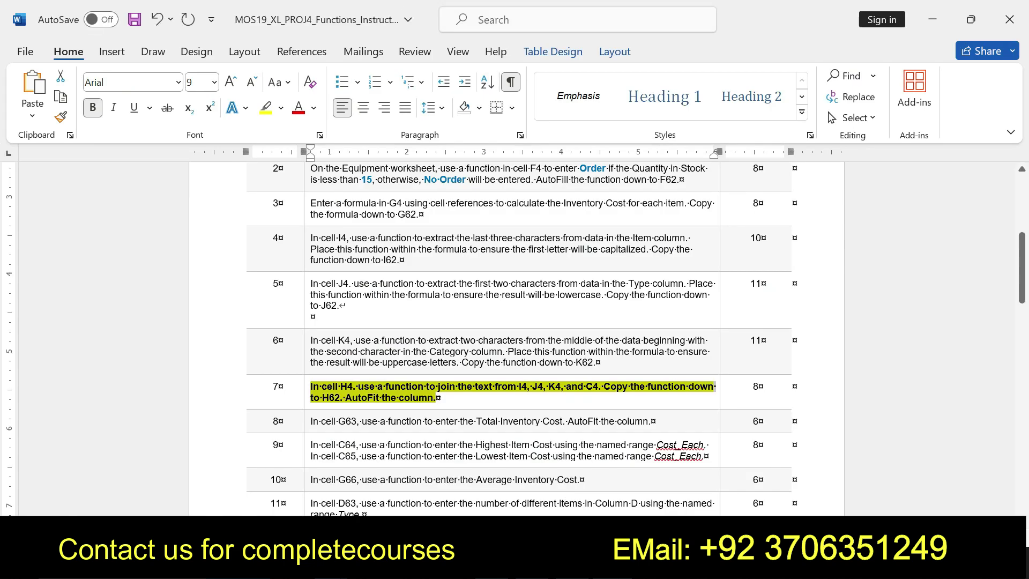
{"action": "key", "text": "ctrl+z"}
{"action": "key", "text": "ctrl+z"}
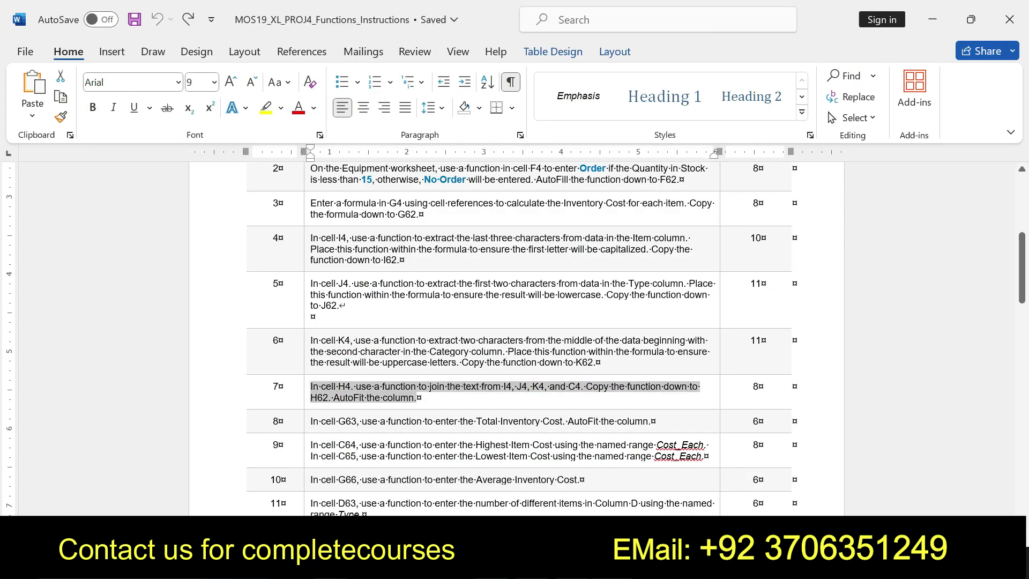
- Make the step 8 instruction bold with yellow highlighting
{"action": "left_click_drag", "start_coordinate": [310, 421], "coordinate": [648, 420]}
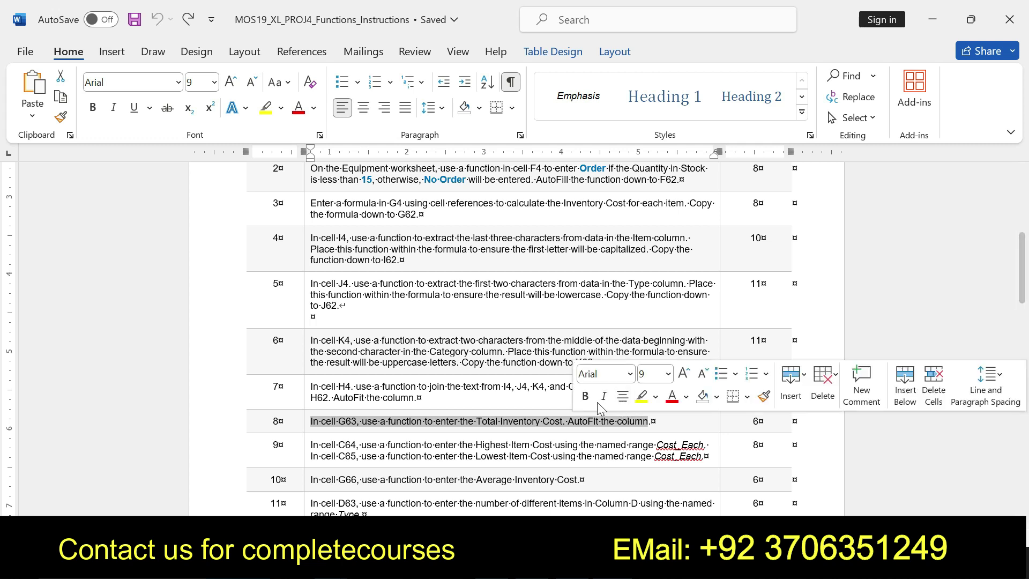
{"action": "left_click", "coordinate": [585, 396]}
{"action": "left_click", "coordinate": [643, 400]}
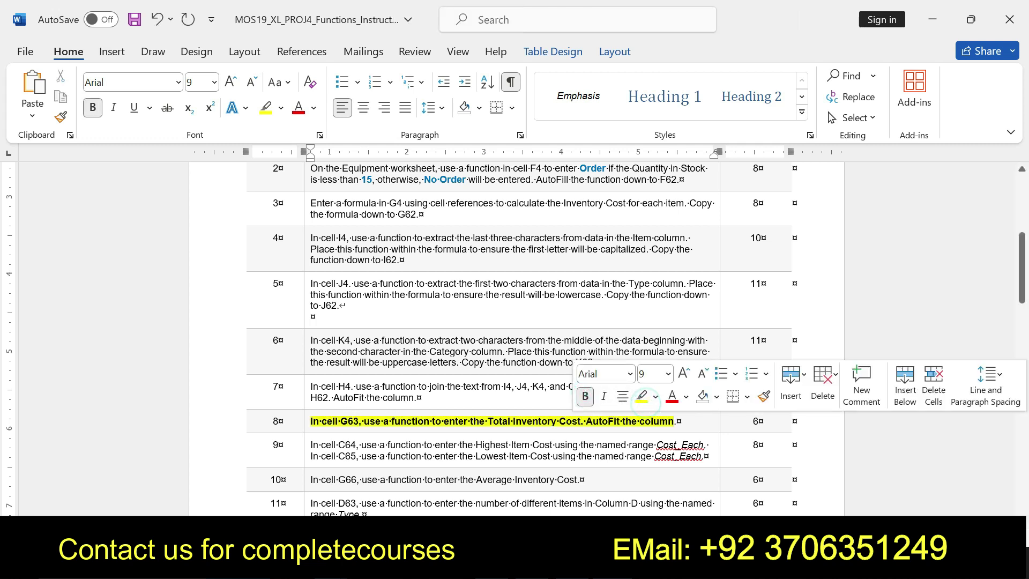
{"action": "left_click_drag", "start_coordinate": [310, 421], "coordinate": [676, 421]}
- Switch to Excel and total the Inventory Cost values G4:G62 in G63 with the SUM function
{"action": "key", "text": "alt+Tab"}
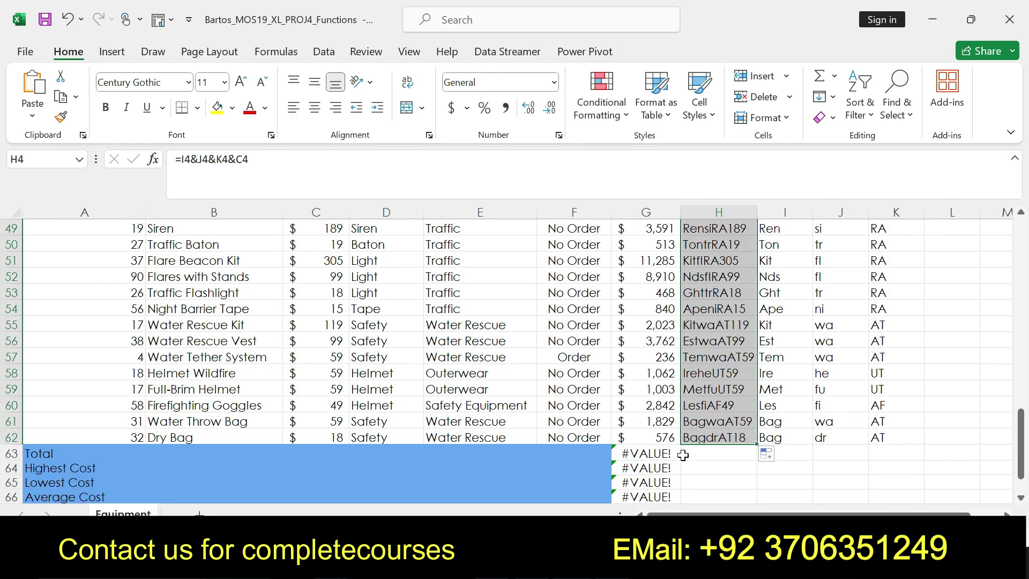
{"action": "left_click", "coordinate": [655, 456]}
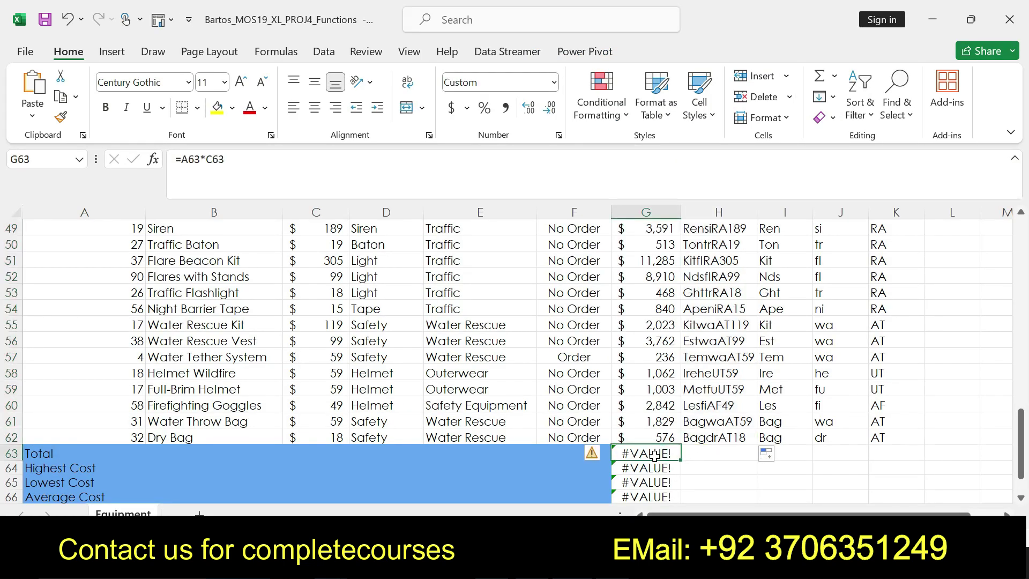
{"action": "type", "text": "=sum"}
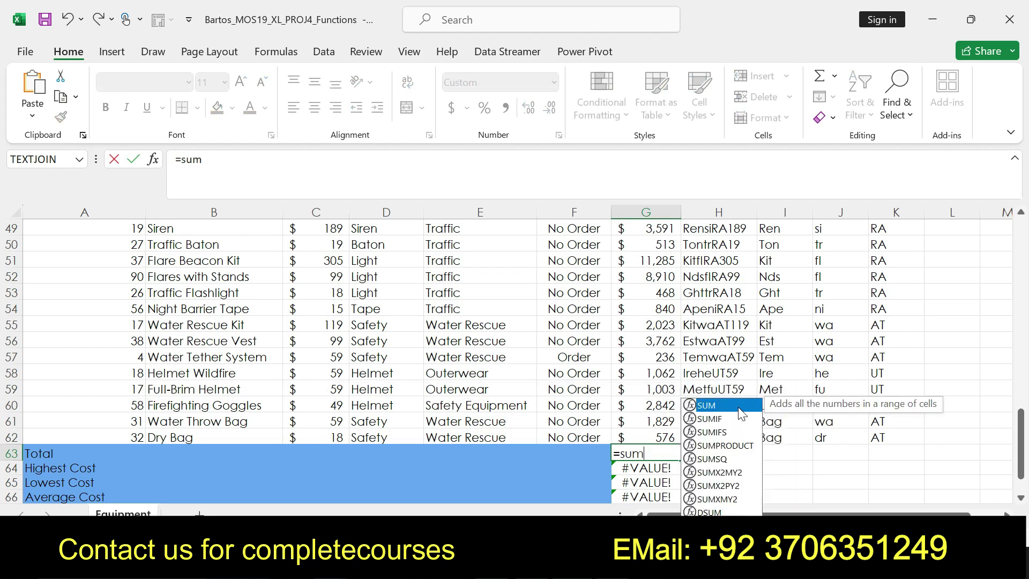
{"action": "double_click", "coordinate": [740, 409]}
{"action": "left_click_drag", "start_coordinate": [1021, 418], "coordinate": [979, 223]}
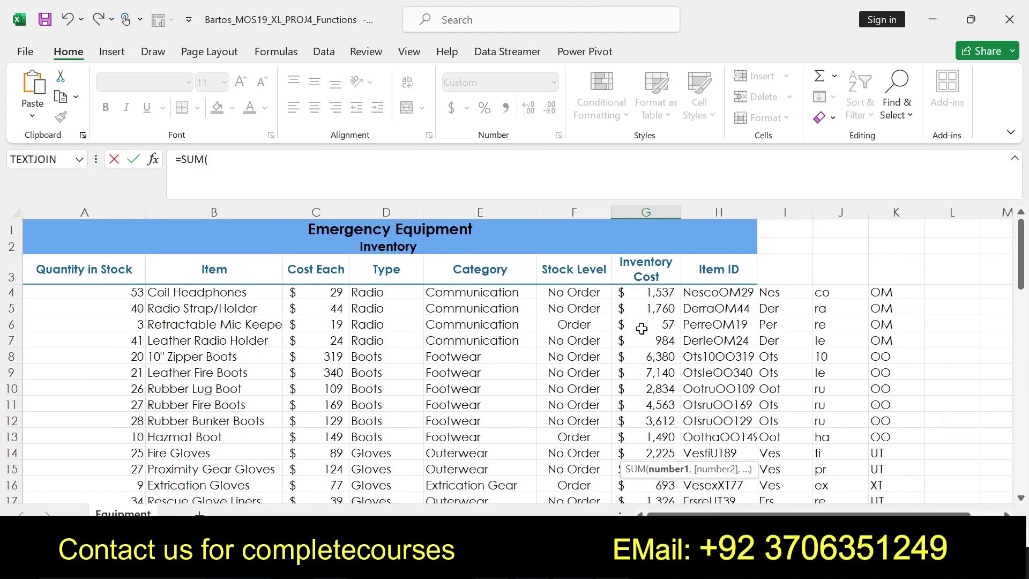
{"action": "key", "text": "alt+Tab"}
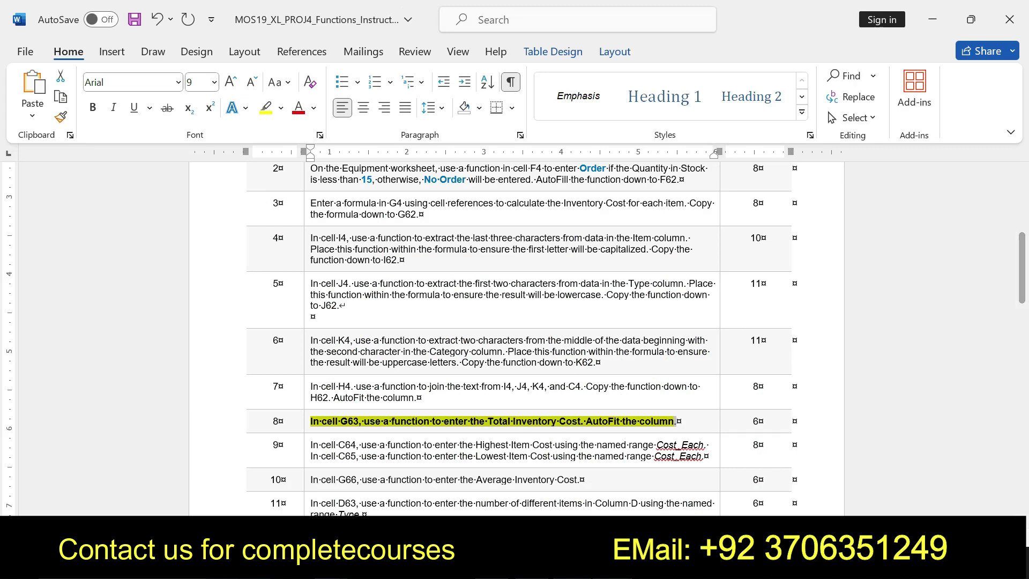
{"action": "key", "text": "alt+Tab"}
{"action": "left_click_drag", "start_coordinate": [645, 292], "coordinate": [655, 406]}
{"action": "type", "text": ")"}
{"action": "key", "text": "Return"}
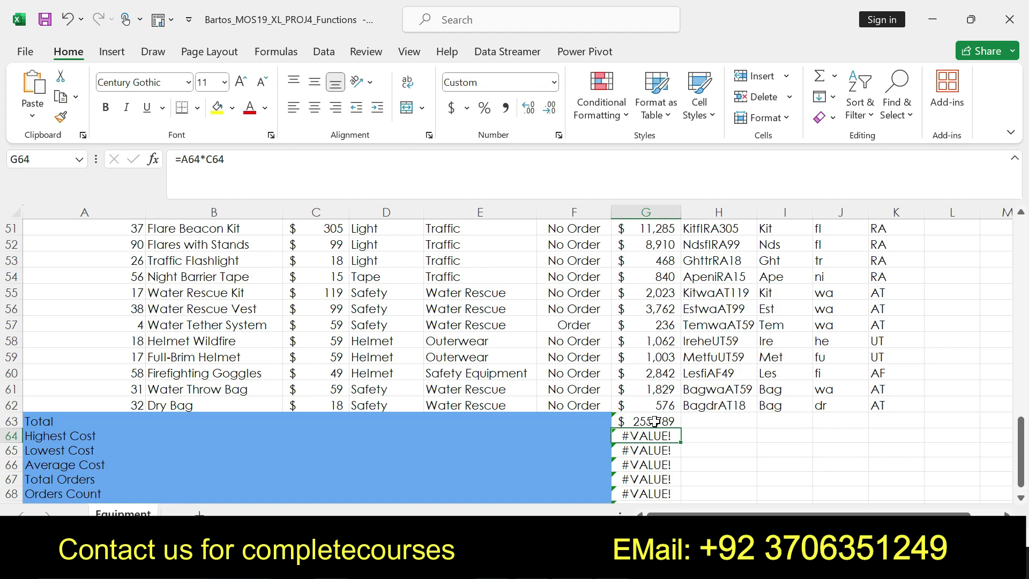
- Return to Word and undo the bold and yellow highlighting on the step 8 instruction
{"action": "key", "text": "alt+Tab"}
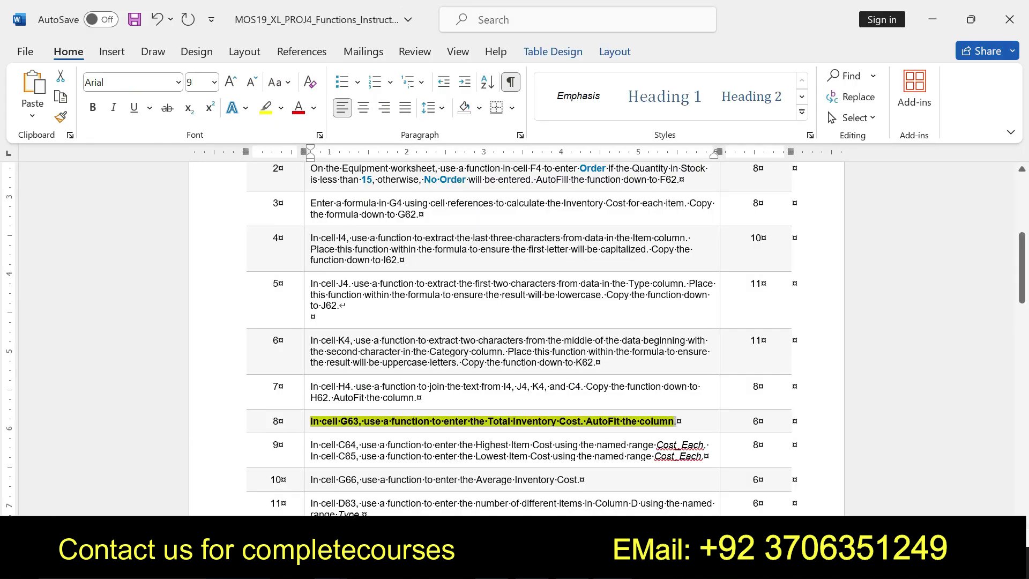
{"action": "triple_click", "coordinate": [491, 421]}
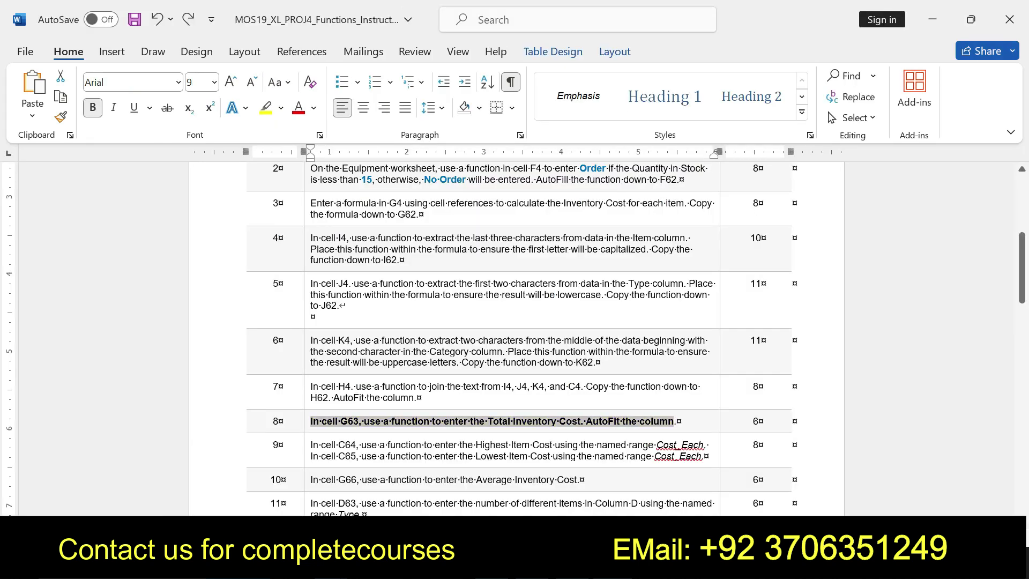
{"action": "key", "text": "ctrl+z"}
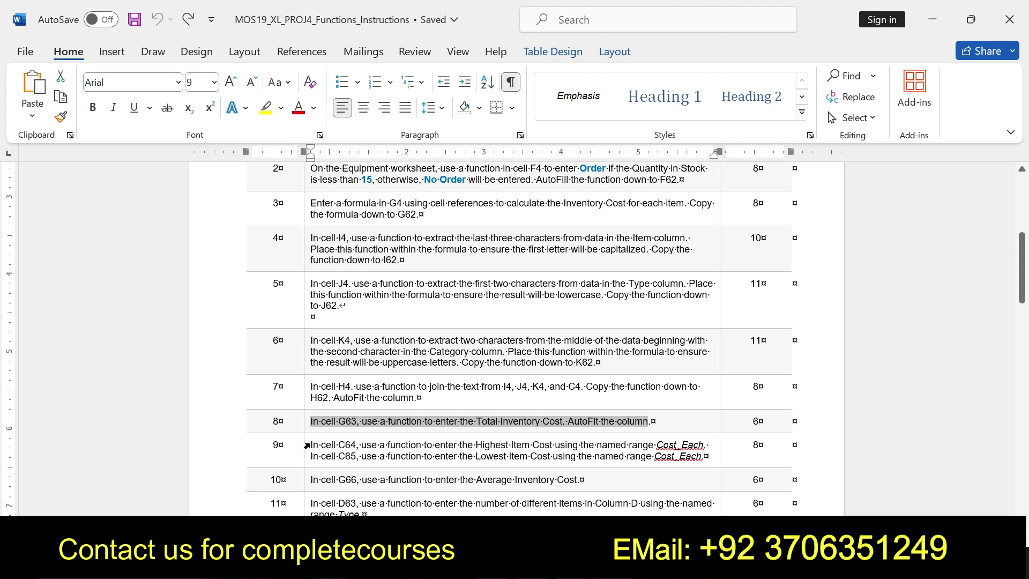
- Make the C64 Highest Item Cost sentence of step 9 bold with yellow highlighting
{"action": "left_click_drag", "start_coordinate": [310, 445], "coordinate": [705, 446]}
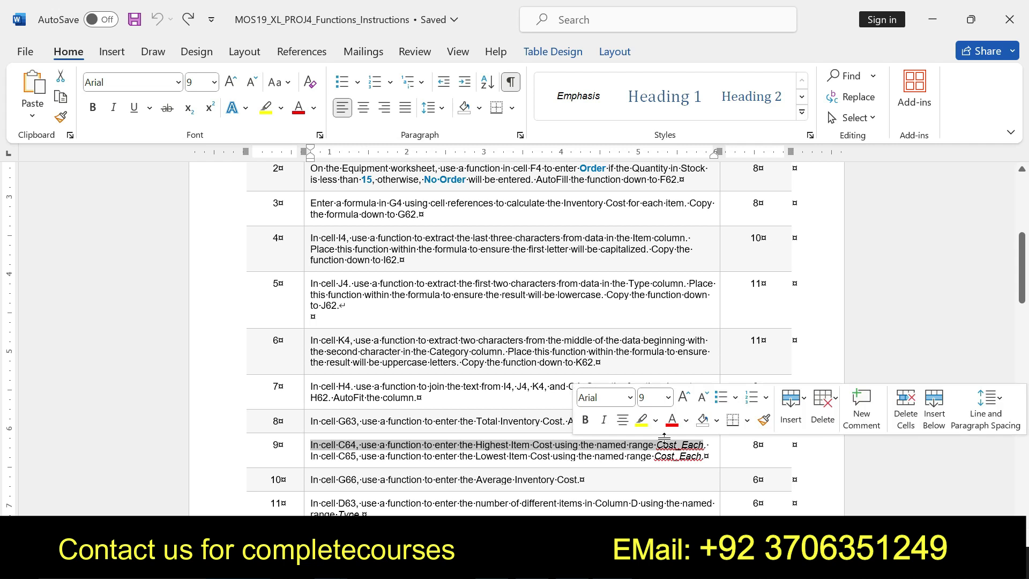
{"action": "left_click", "coordinate": [585, 420]}
{"action": "left_click", "coordinate": [642, 419]}
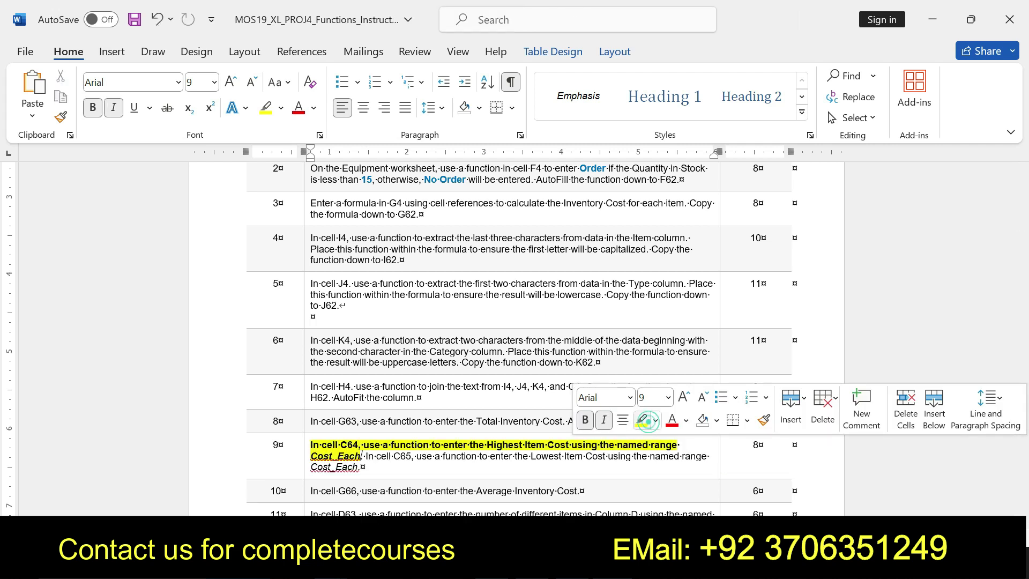
{"action": "left_click_drag", "start_coordinate": [311, 445], "coordinate": [680, 445]}
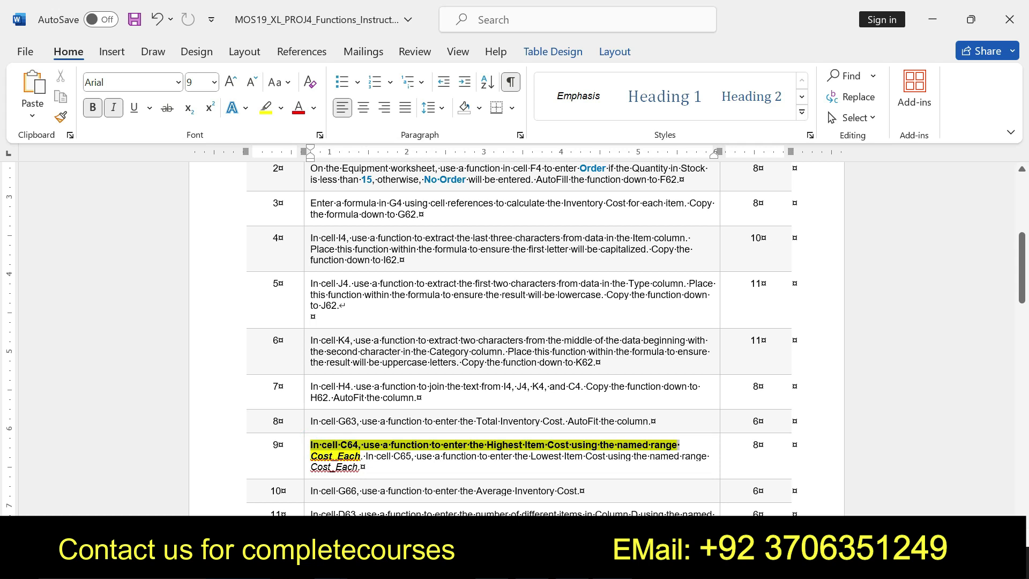
- Switch to Excel and enter =MAX(Cost_Each) in C64 for the Highest Cost, following the step 9 instruction
{"action": "key", "text": "alt+Tab"}
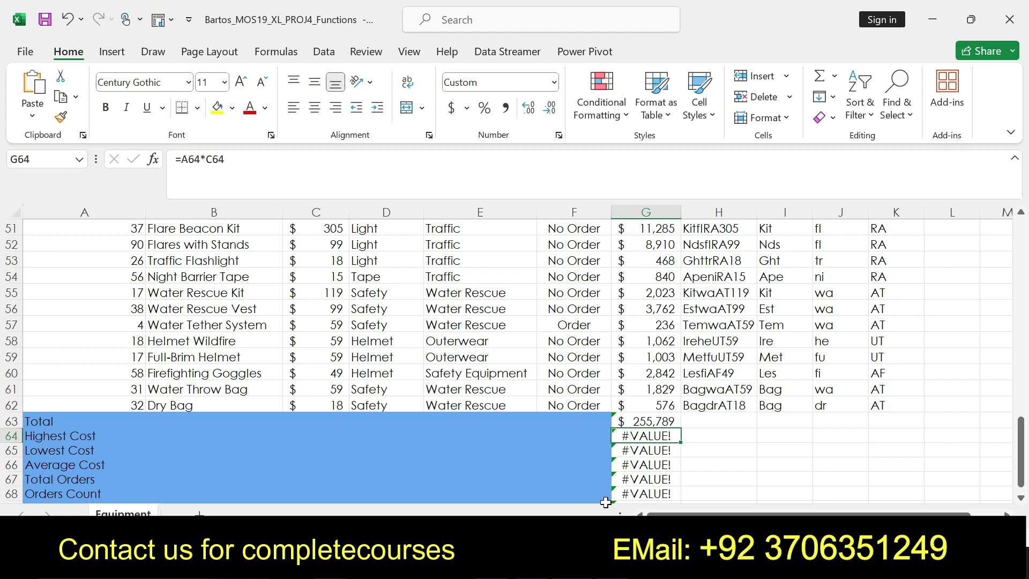
{"action": "left_click", "coordinate": [330, 421]}
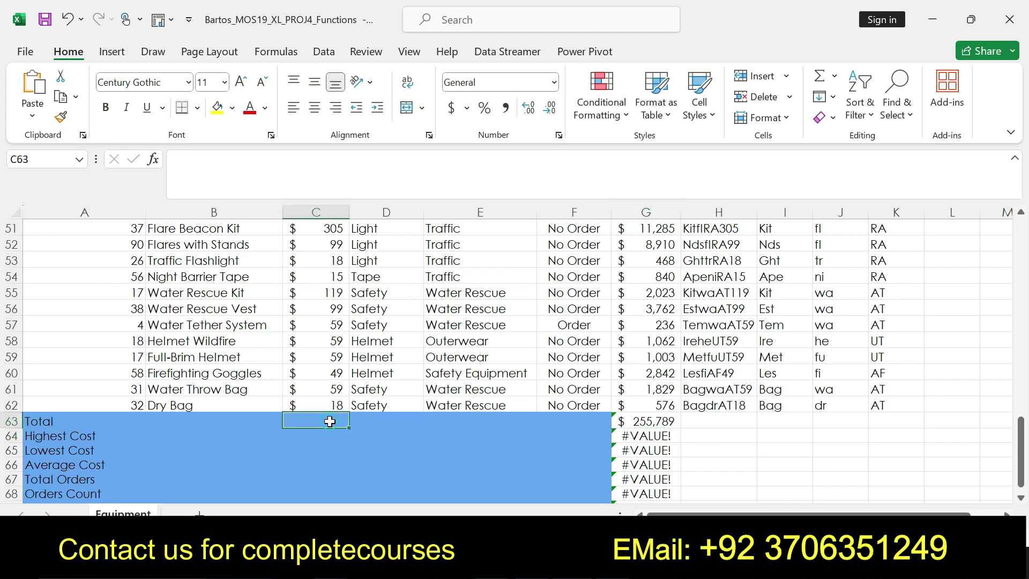
{"action": "left_click", "coordinate": [328, 435]}
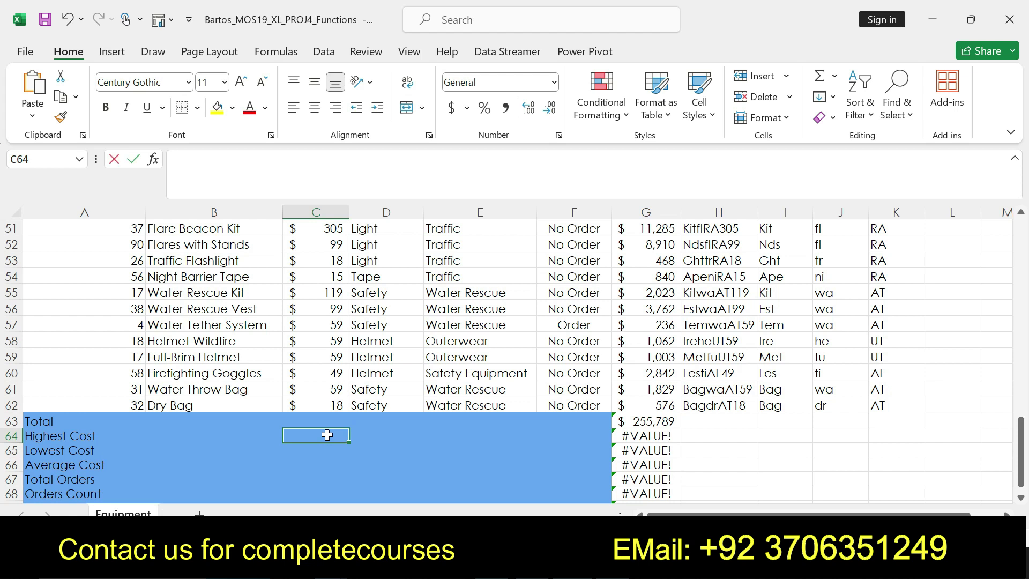
{"action": "type", "text": "=max"}
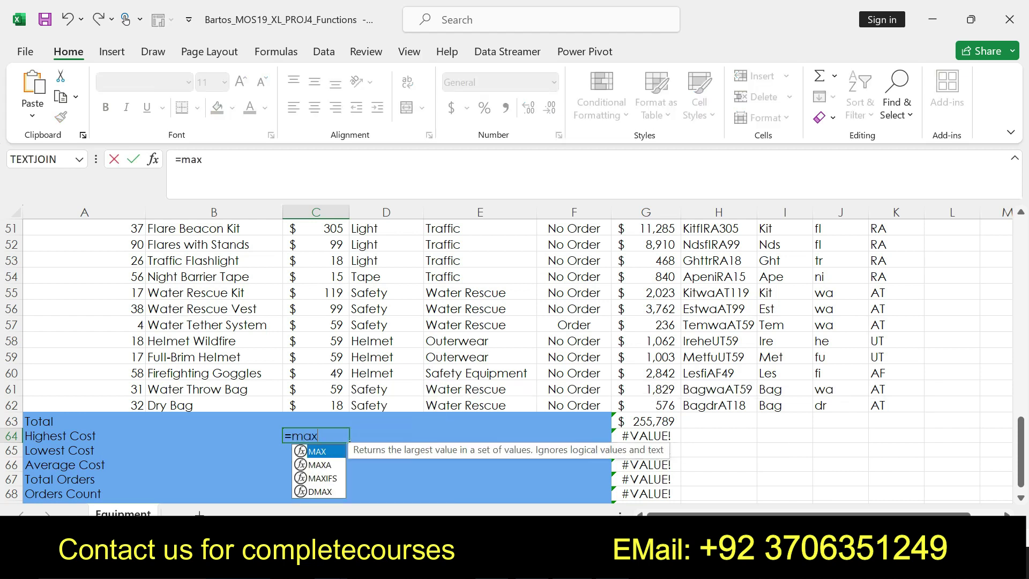
{"action": "double_click", "coordinate": [324, 451]}
{"action": "key", "text": "alt+Tab"}
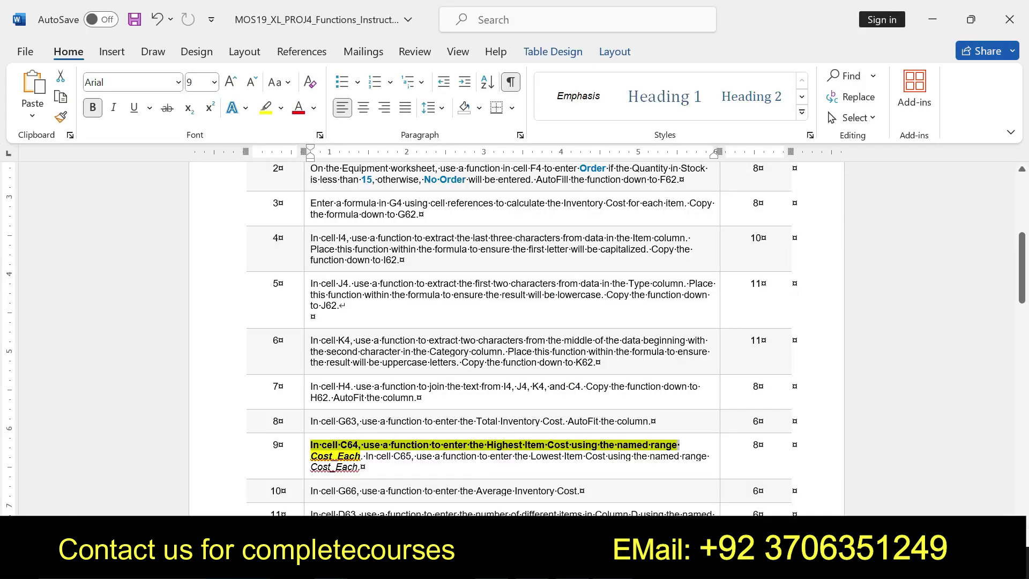
{"action": "left_click", "coordinate": [499, 450]}
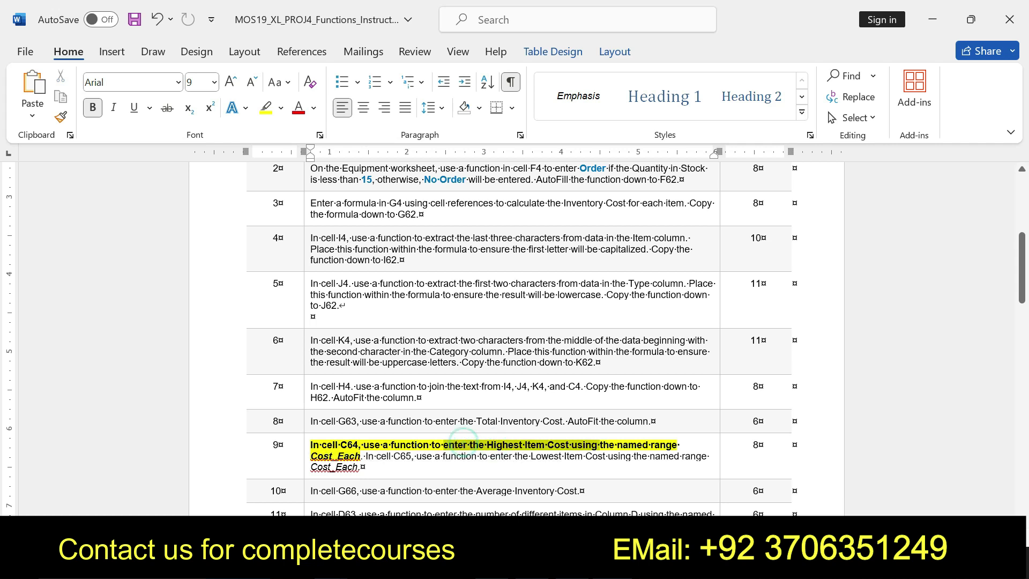
{"action": "left_click_drag", "start_coordinate": [444, 445], "coordinate": [680, 445]}
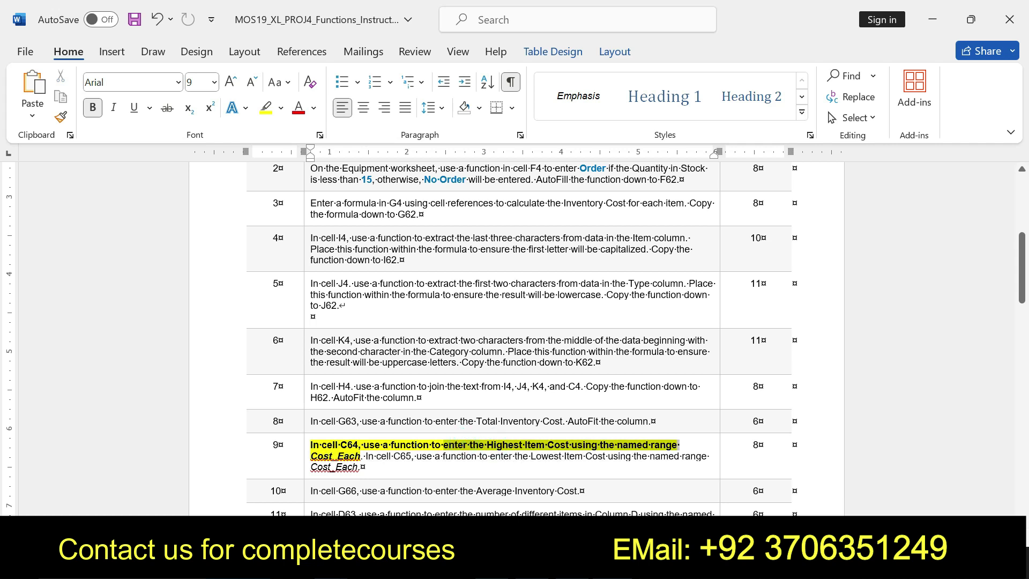
{"action": "key", "text": "alt+Tab"}
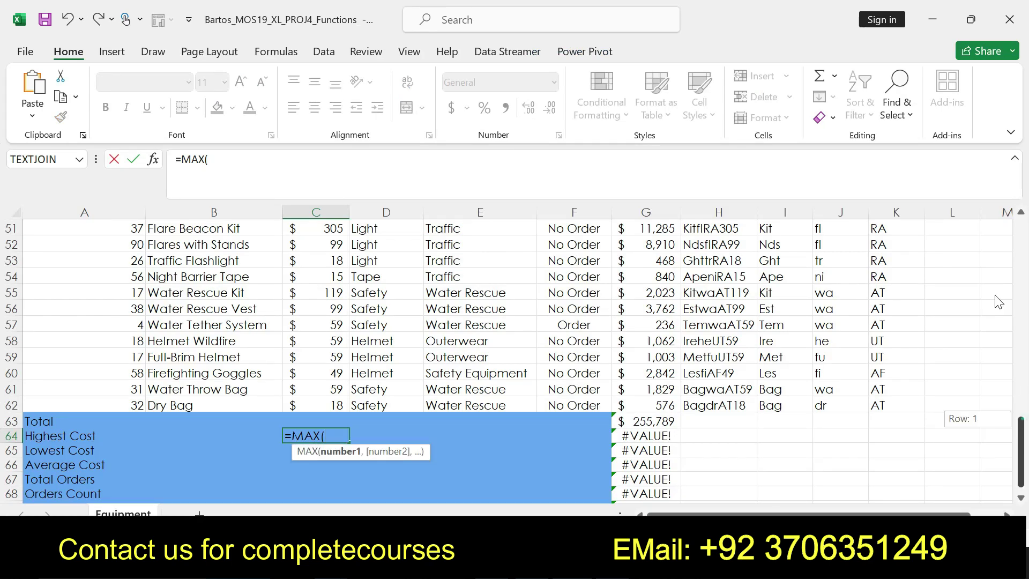
{"action": "scroll", "coordinate": [998, 302], "scroll_direction": "up", "scroll_amount": 17}
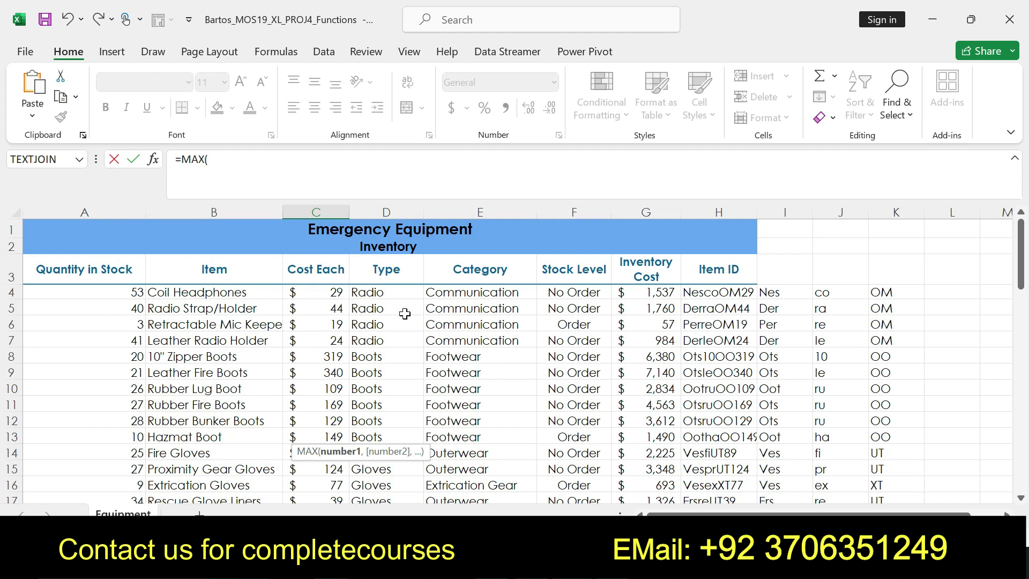
{"action": "left_click_drag", "start_coordinate": [321, 291], "coordinate": [317, 404]}
{"action": "type", "text": ")"}
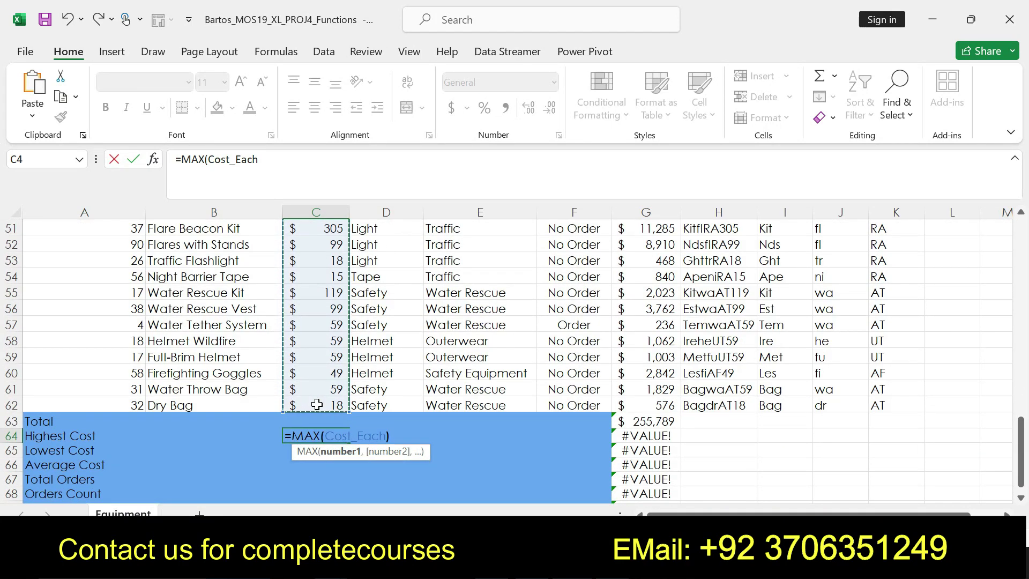
{"action": "key", "text": "Return"}
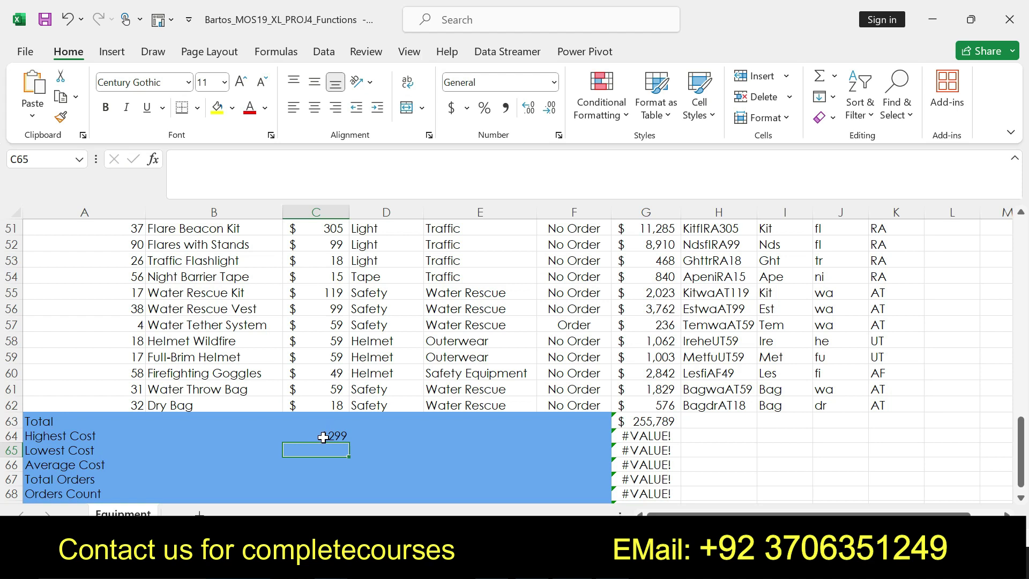
- In Word, undo the formatting on step 9's C64 sentence and make its C65 Lowest Item Cost sentence bold with yellow highlighting
{"action": "key", "text": "alt+Tab"}
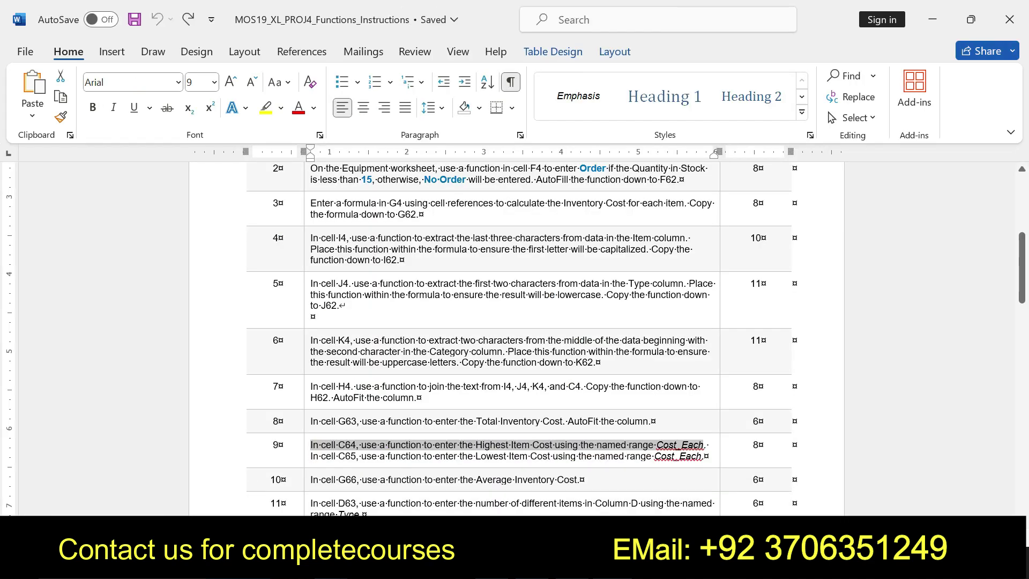
{"action": "left_click_drag", "start_coordinate": [311, 456], "coordinate": [704, 457]}
{"action": "left_click", "coordinate": [586, 430]}
{"action": "left_click", "coordinate": [646, 431]}
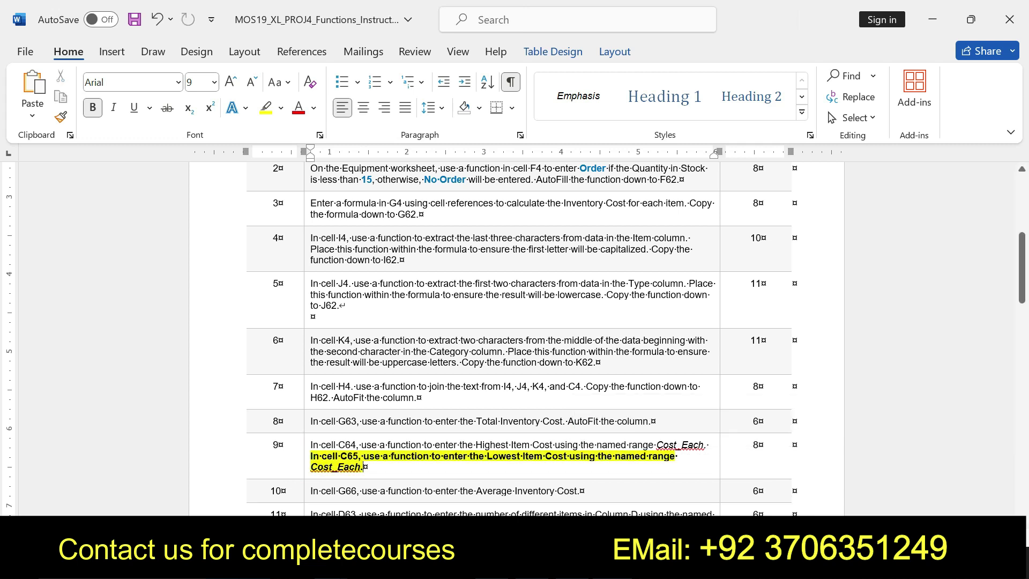
{"action": "left_click_drag", "start_coordinate": [363, 467], "coordinate": [310, 456]}
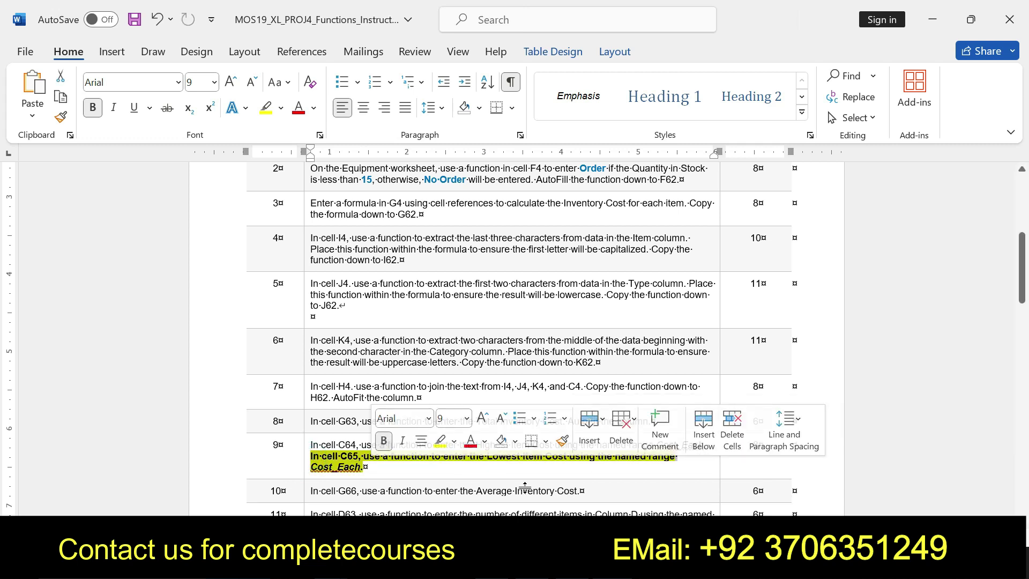
- Switch to Excel and enter a MIN function over the Cost Each values from row 4 to row 62 in C65 for the Lowest Cost
{"action": "key", "text": "alt+Tab"}
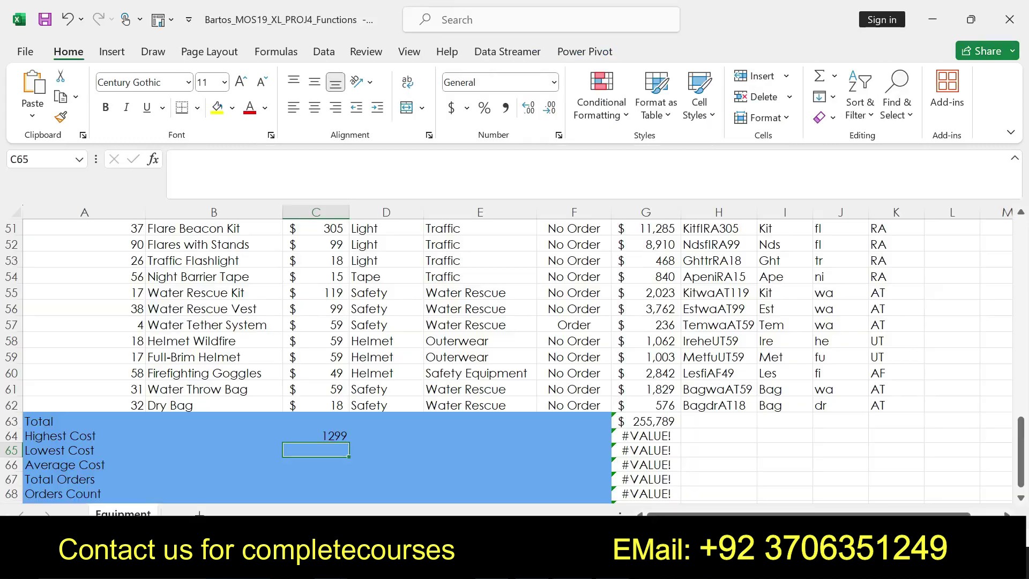
{"action": "left_click", "coordinate": [332, 421]}
{"action": "left_click", "coordinate": [328, 449]}
{"action": "type", "text": "=mi"}
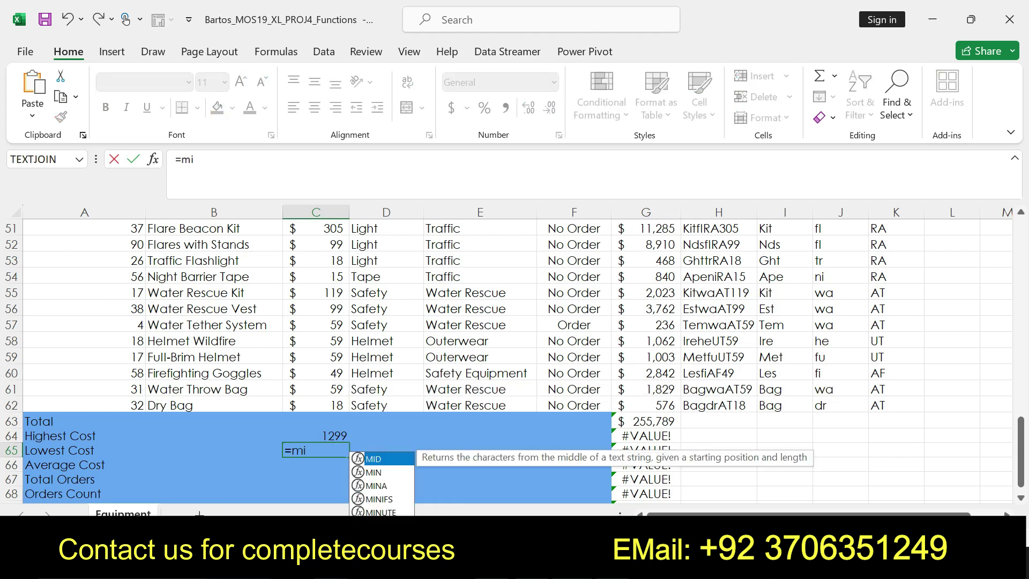
{"action": "type", "text": "n"}
{"action": "key", "text": "Tab"}
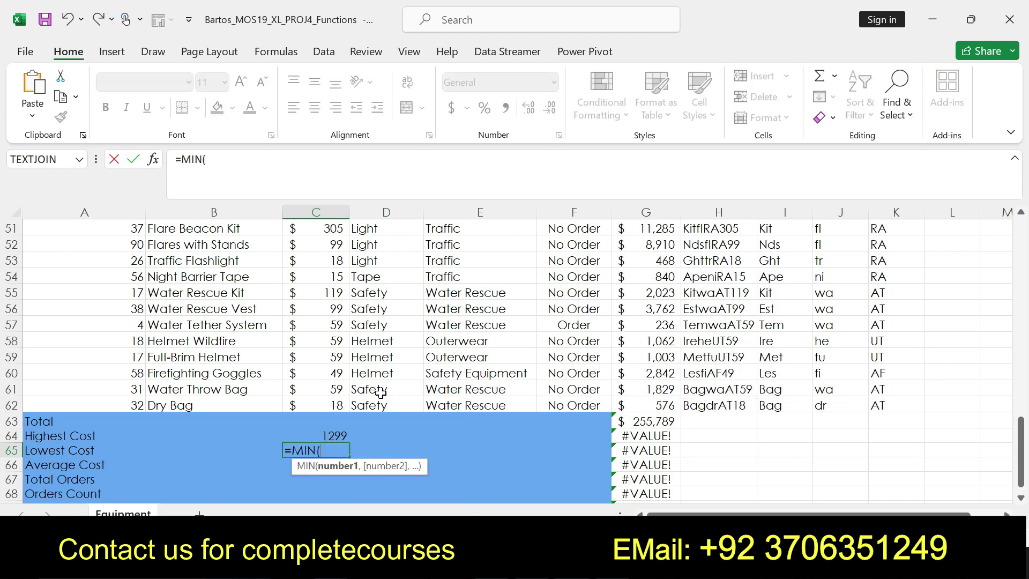
{"action": "left_click_drag", "start_coordinate": [1021, 445], "coordinate": [984, 259]}
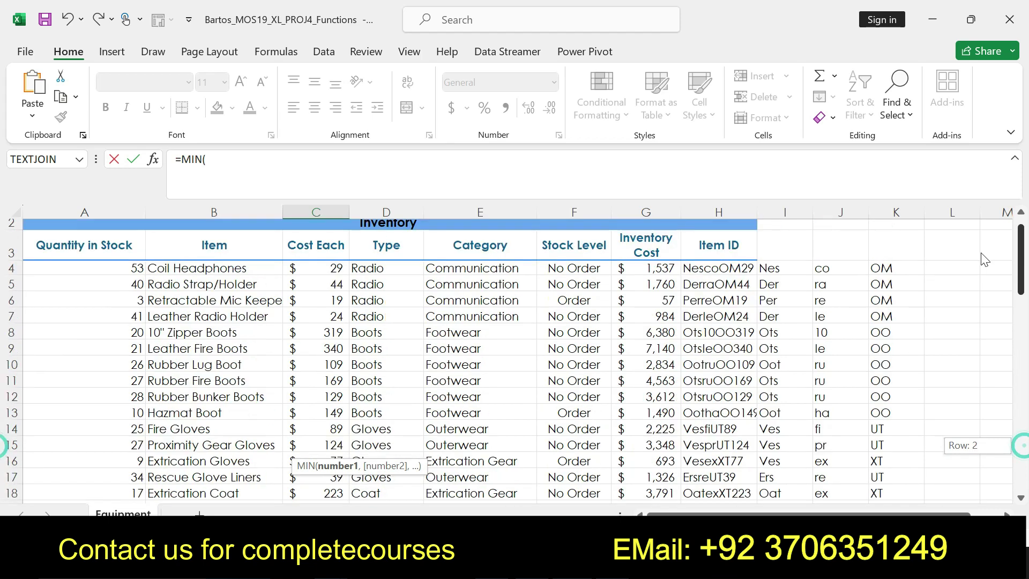
{"action": "left_click_drag", "start_coordinate": [332, 273], "coordinate": [324, 391]}
{"action": "type", "text": ")"}
{"action": "key", "text": "Return"}
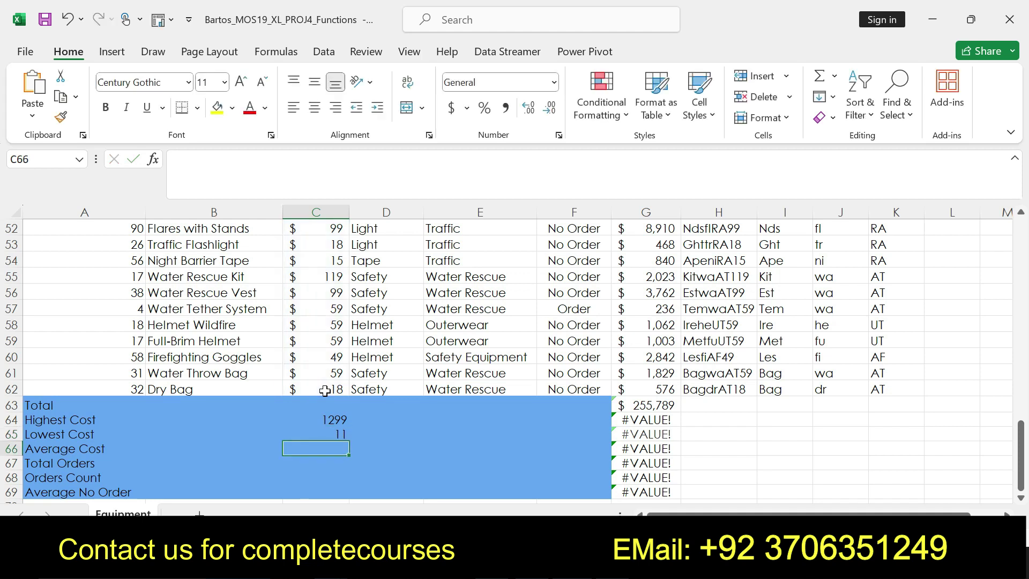
- In Word, undo the formatting on step 9's C65 sentence and make the step 10 instruction bold with yellow highlighting
{"action": "key", "text": "alt+Tab"}
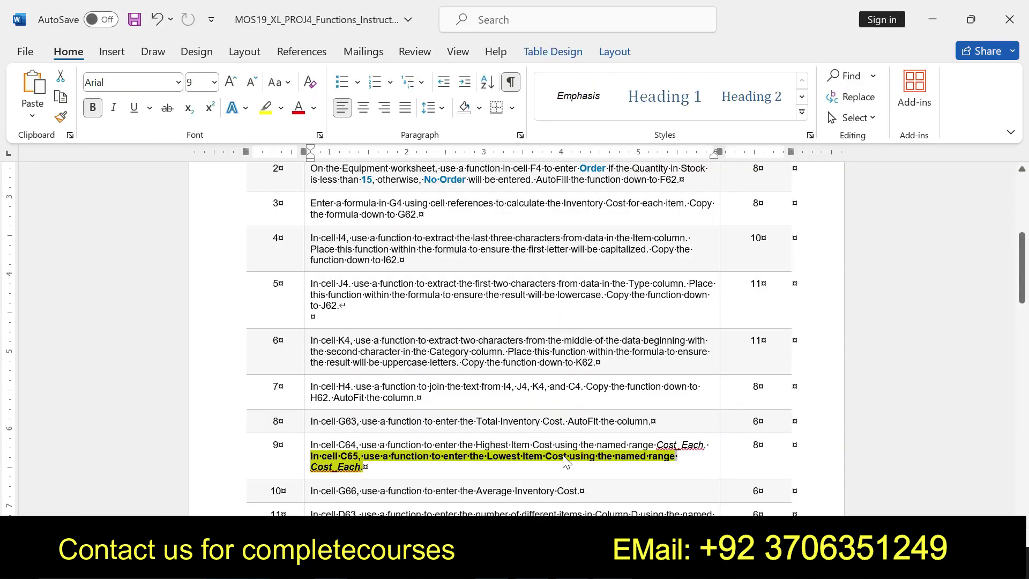
{"action": "key", "text": "ctrl+z"}
{"action": "key", "text": "ctrl+z"}
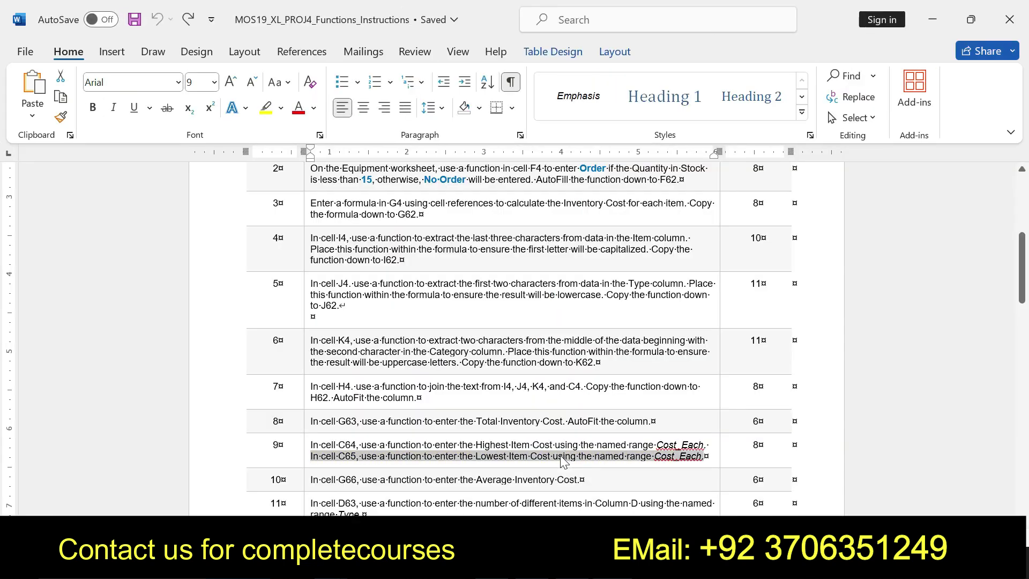
{"action": "left_click_drag", "start_coordinate": [310, 479], "coordinate": [581, 479]}
{"action": "left_click", "coordinate": [585, 452]}
{"action": "left_click", "coordinate": [642, 451]}
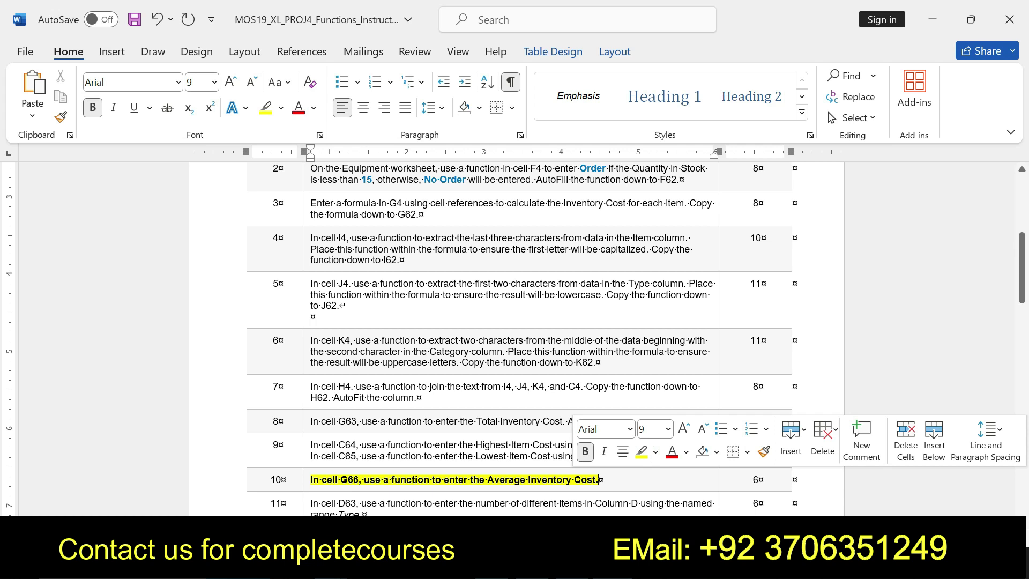
{"action": "left_click_drag", "start_coordinate": [312, 479], "coordinate": [432, 479]}
{"action": "left_click_drag", "start_coordinate": [527, 480], "coordinate": [597, 479]}
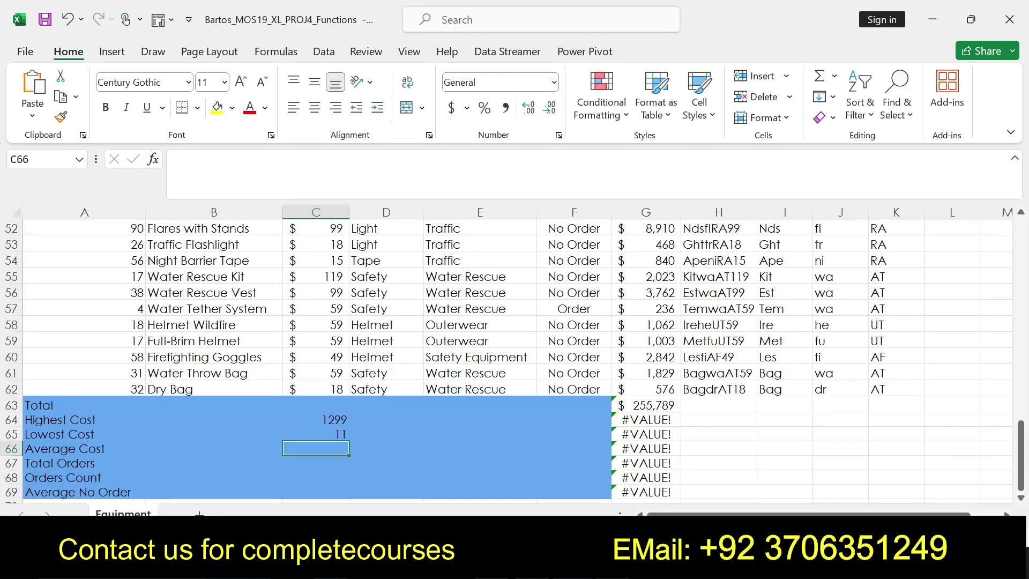
- In Excel, replace the formula in G66 with =AVERAGE(G4:G62) for the Average Cost
{"action": "left_click", "coordinate": [584, 438]}
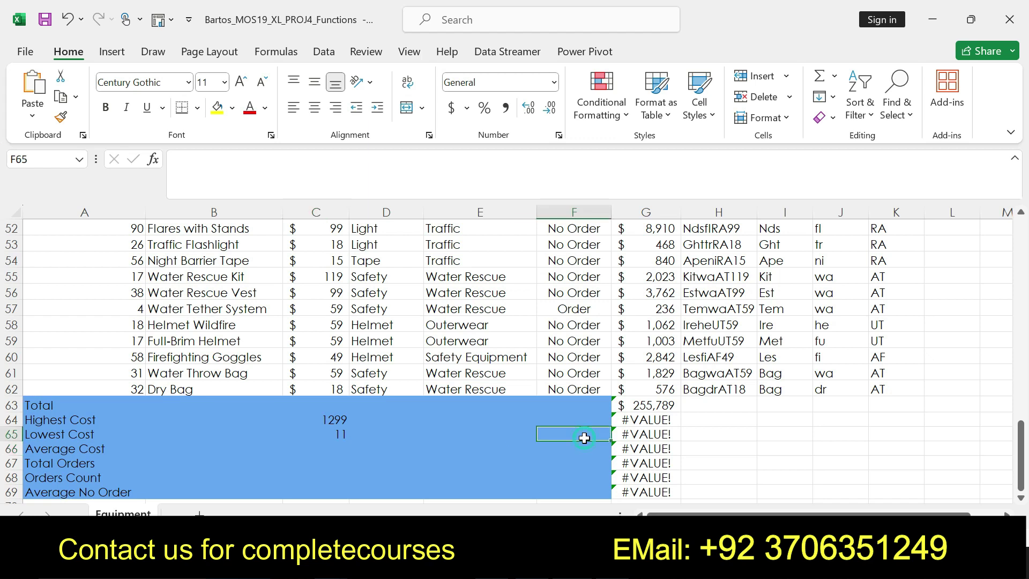
{"action": "left_click", "coordinate": [653, 424]}
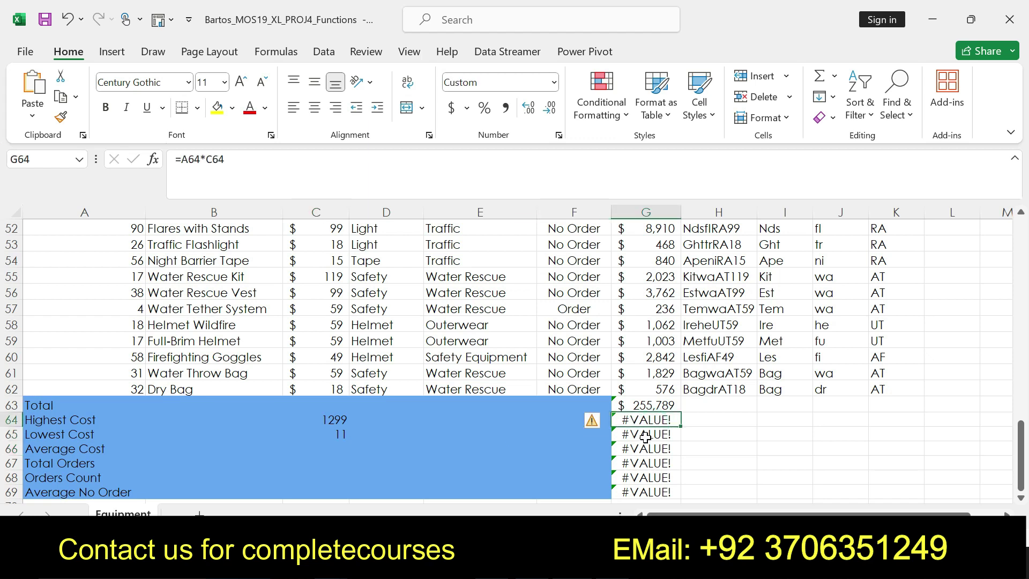
{"action": "left_click", "coordinate": [645, 435]}
{"action": "left_click", "coordinate": [645, 449]}
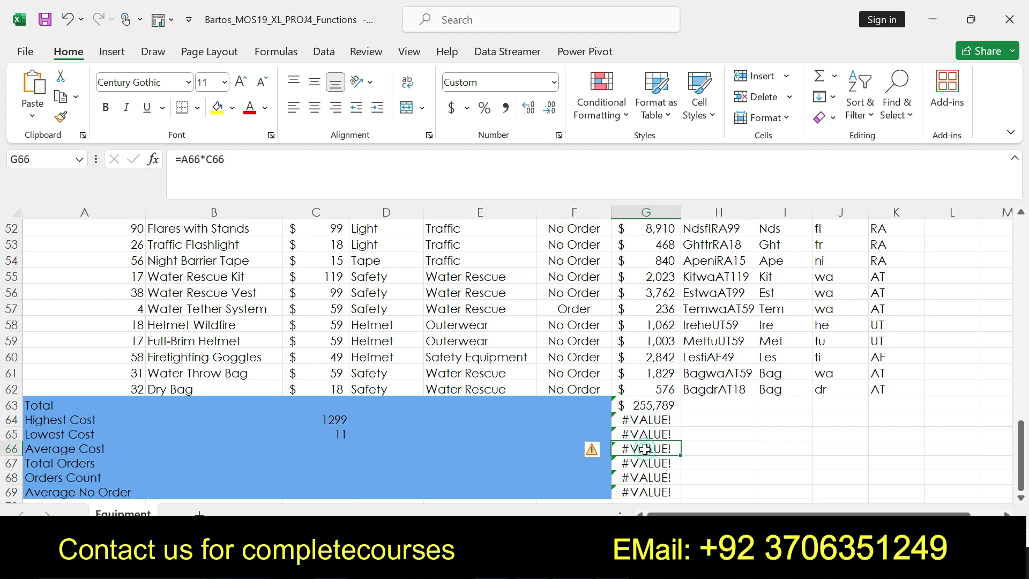
{"action": "type", "text": "=a"}
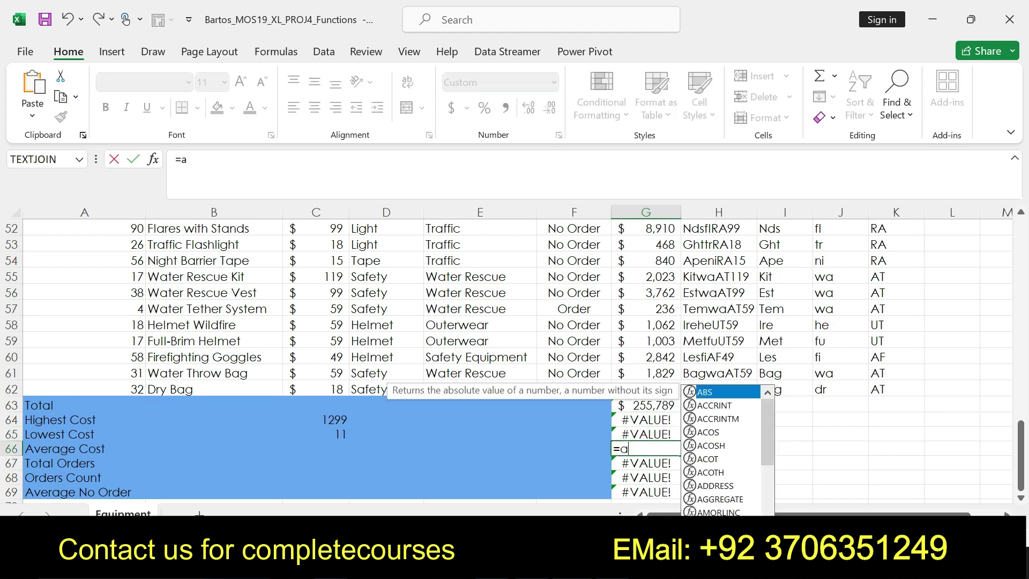
{"action": "type", "text": "ve"}
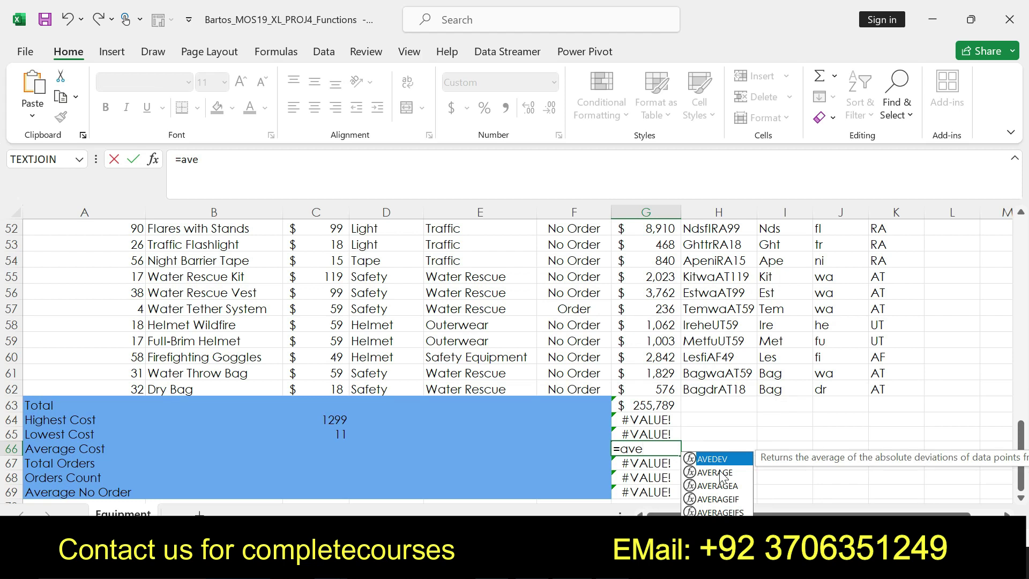
{"action": "double_click", "coordinate": [721, 473]}
{"action": "left_click_drag", "start_coordinate": [1020, 455], "coordinate": [983, 215]}
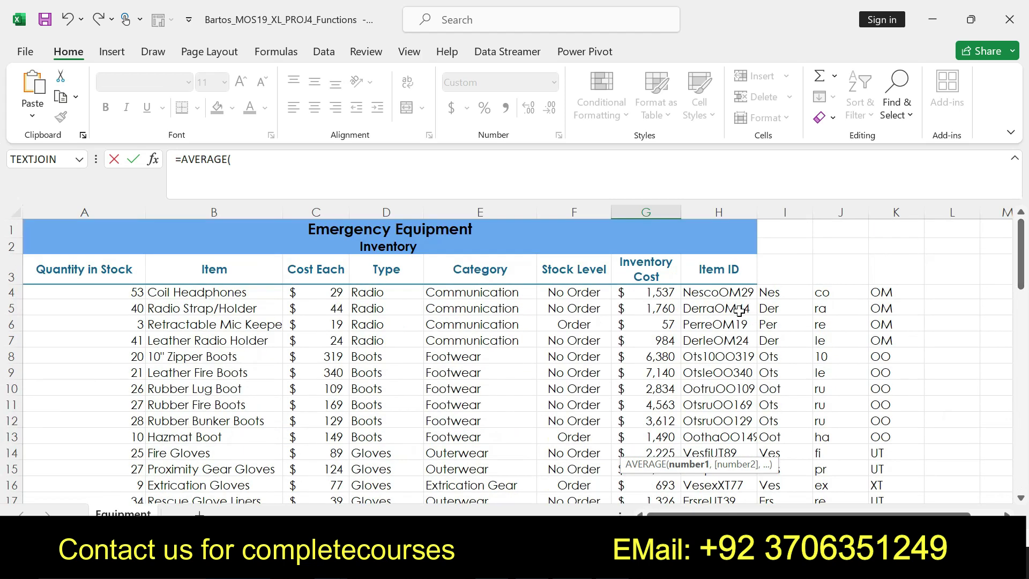
{"action": "left_click_drag", "start_coordinate": [660, 292], "coordinate": [654, 385]}
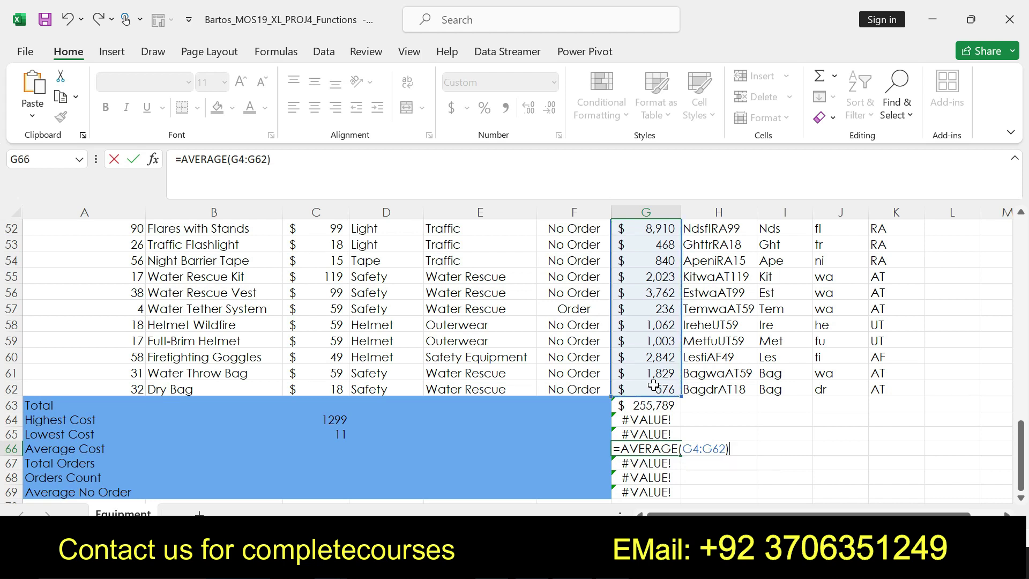
{"action": "key", "text": "Return"}
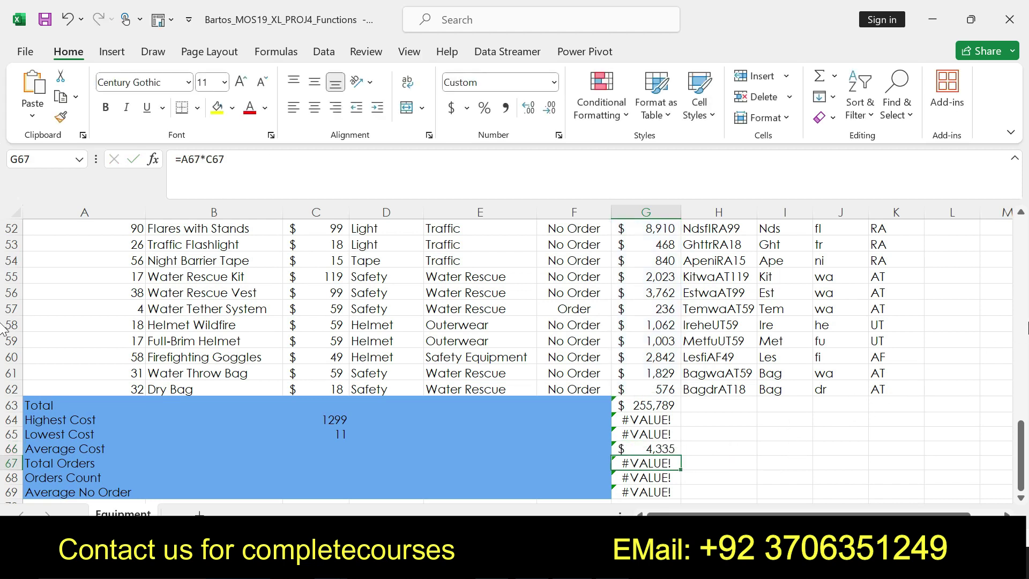
- In Word, add "we are dealing whole classes with quality grades contact us for surety of grades" in 20 pt after the Project Description heading
{"action": "left_click_drag", "start_coordinate": [1021, 483], "coordinate": [1022, 276]}
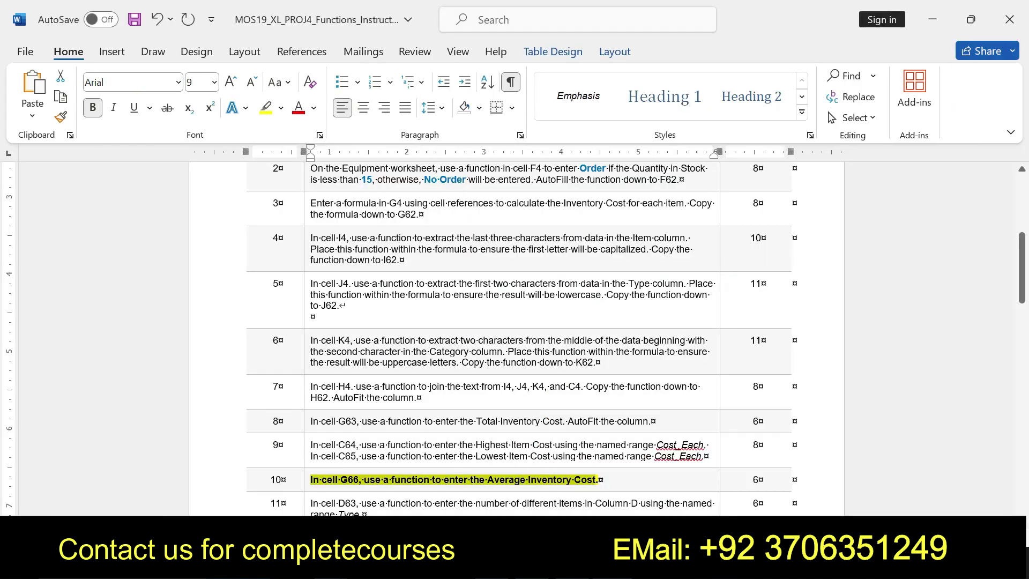
{"action": "left_click_drag", "start_coordinate": [1022, 279], "coordinate": [1022, 225]}
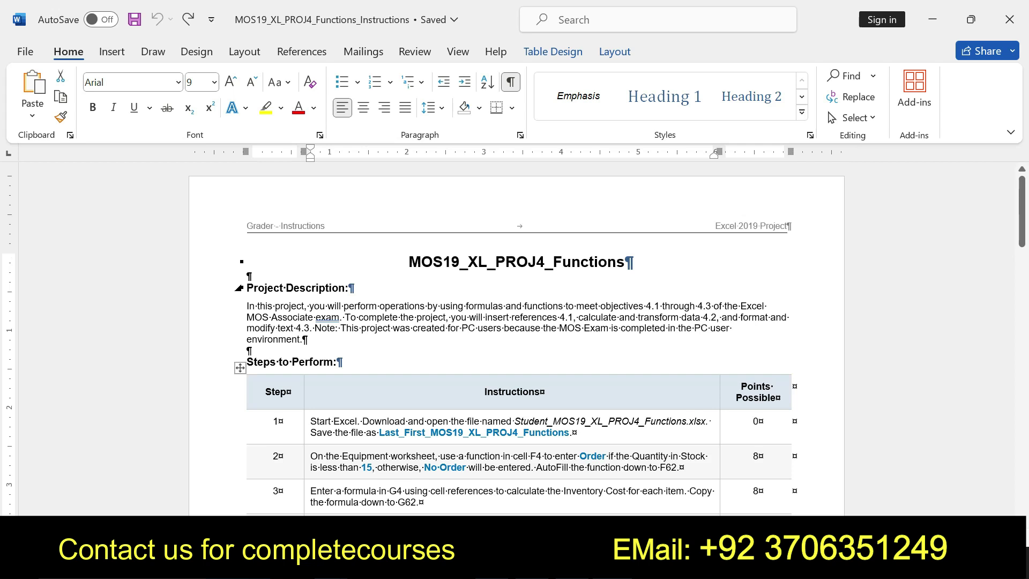
{"action": "left_click", "coordinate": [350, 288]}
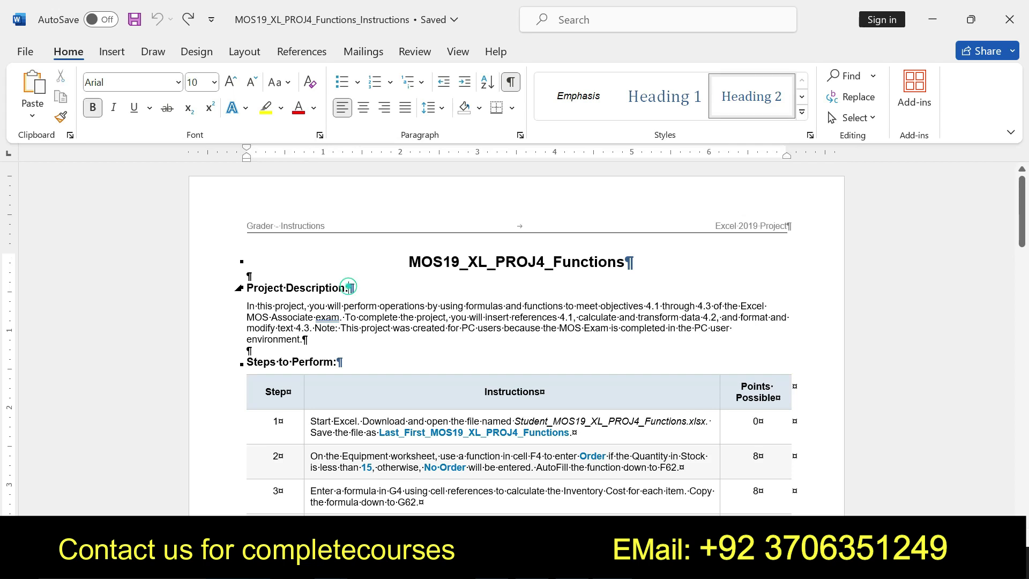
{"action": "left_click", "coordinate": [214, 82]}
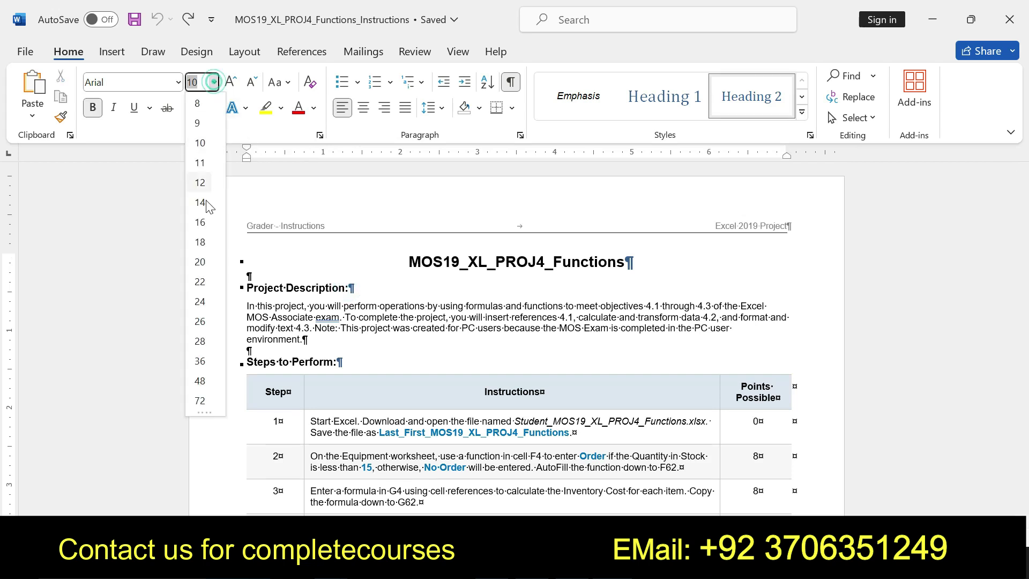
{"action": "left_click", "coordinate": [200, 262]}
{"action": "type", "text": "we"}
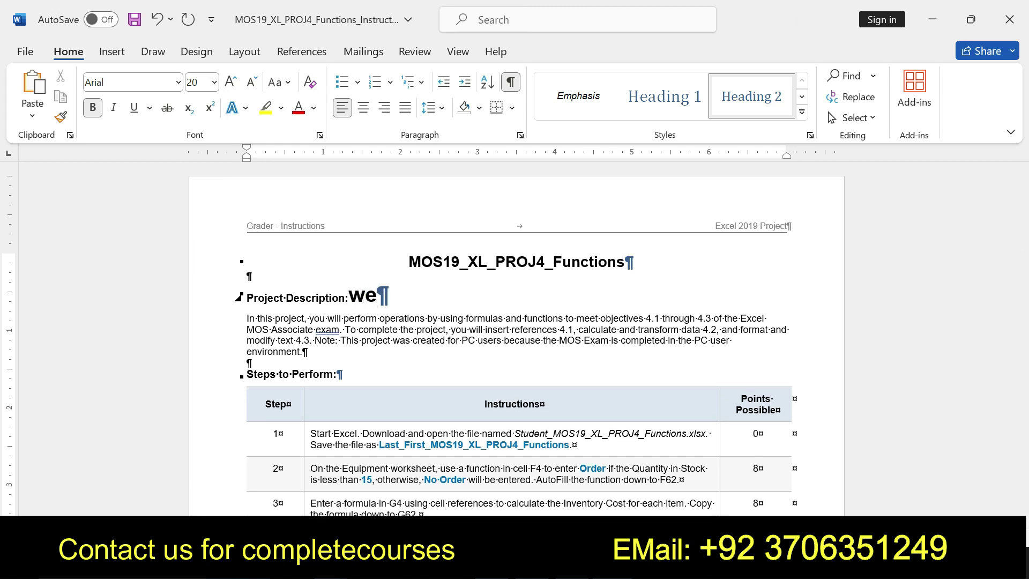
{"action": "type", "text": " are"}
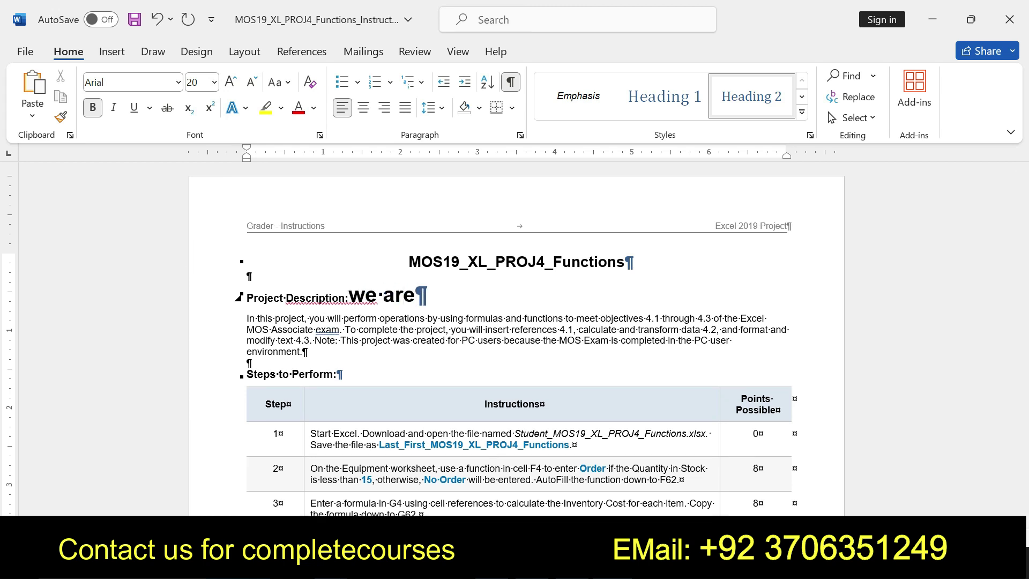
{"action": "type", "text": " dea"}
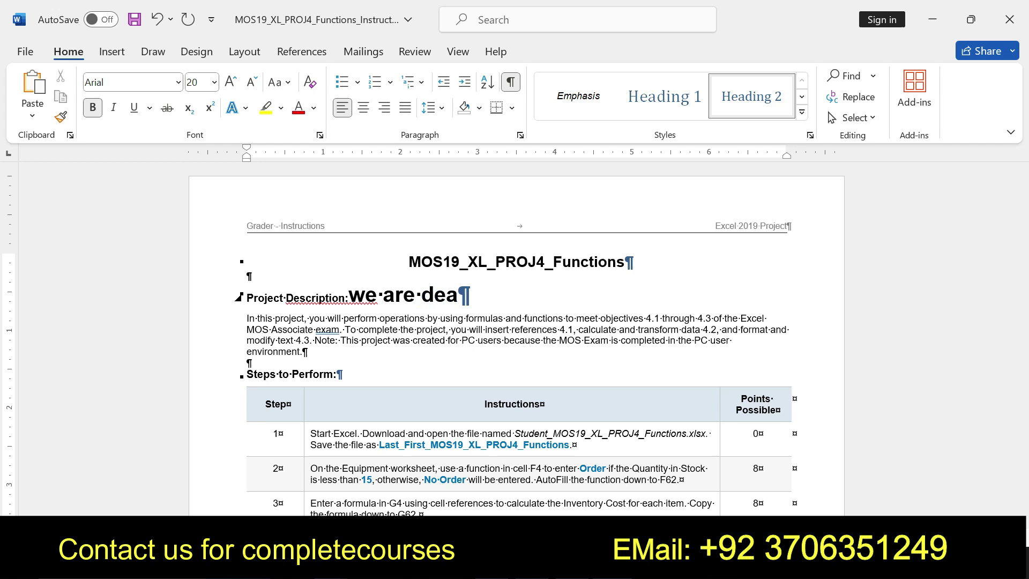
{"action": "type", "text": "ling wg"}
{"action": "key", "text": "BackSpace"}
{"action": "type", "text": "hole"}
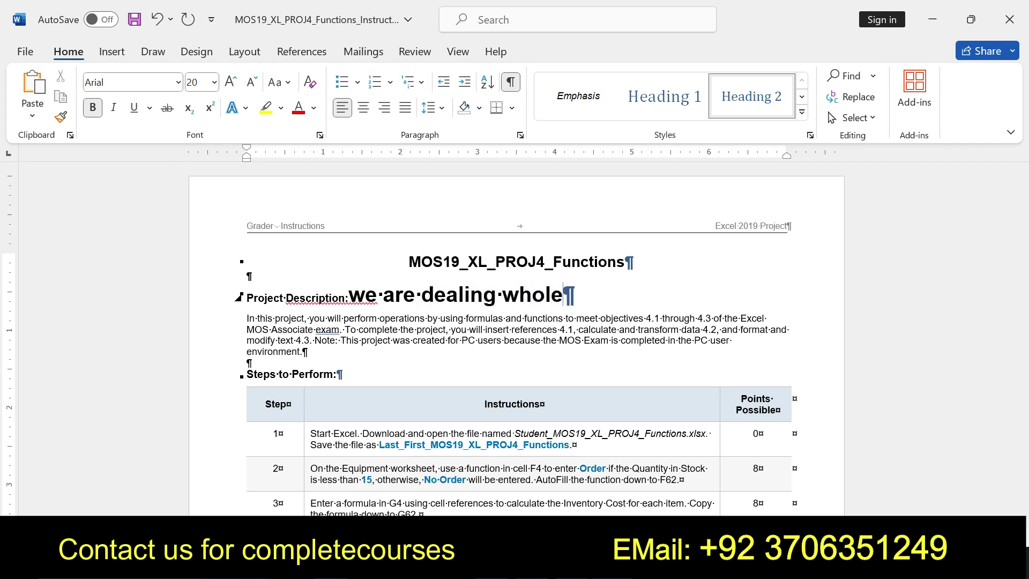
{"action": "type", "text": " classes"}
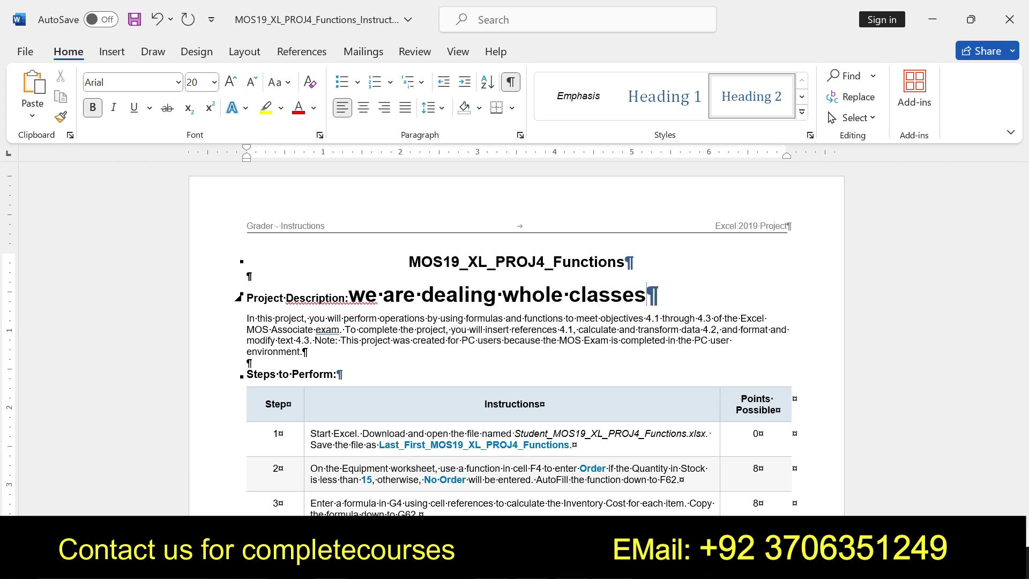
{"action": "type", "text": " with q"}
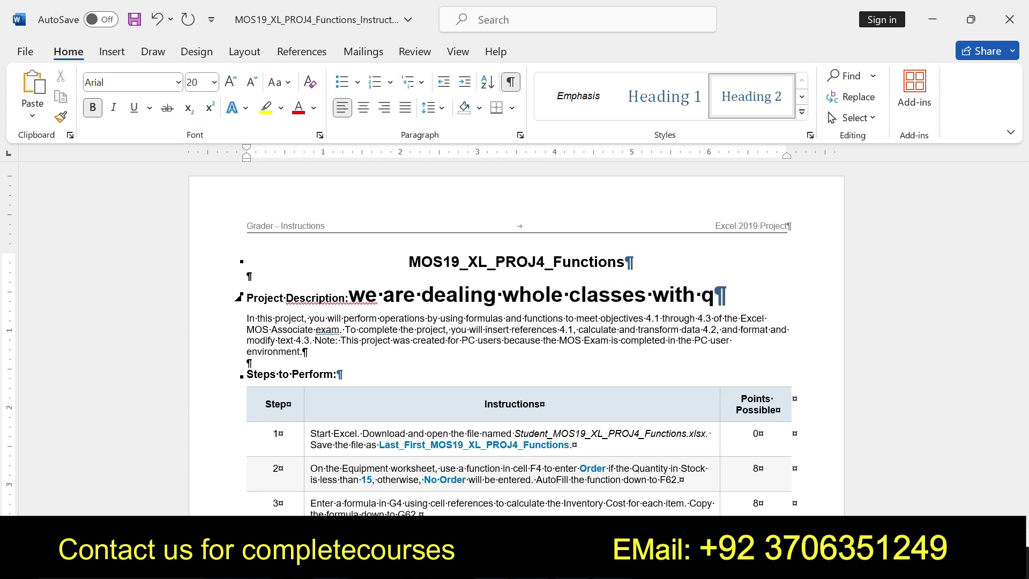
{"action": "type", "text": "ualit"}
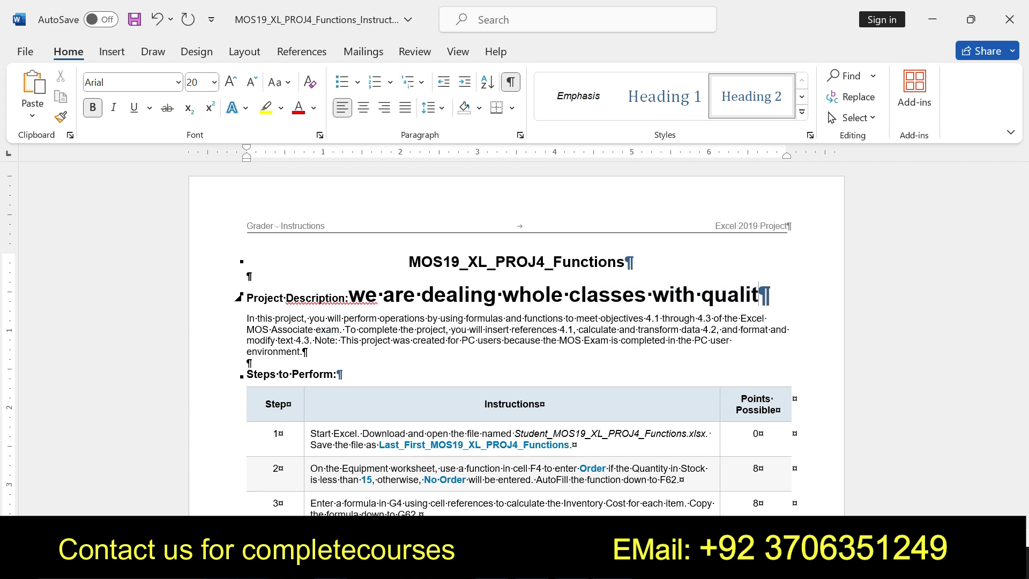
{"action": "type", "text": "y grades"}
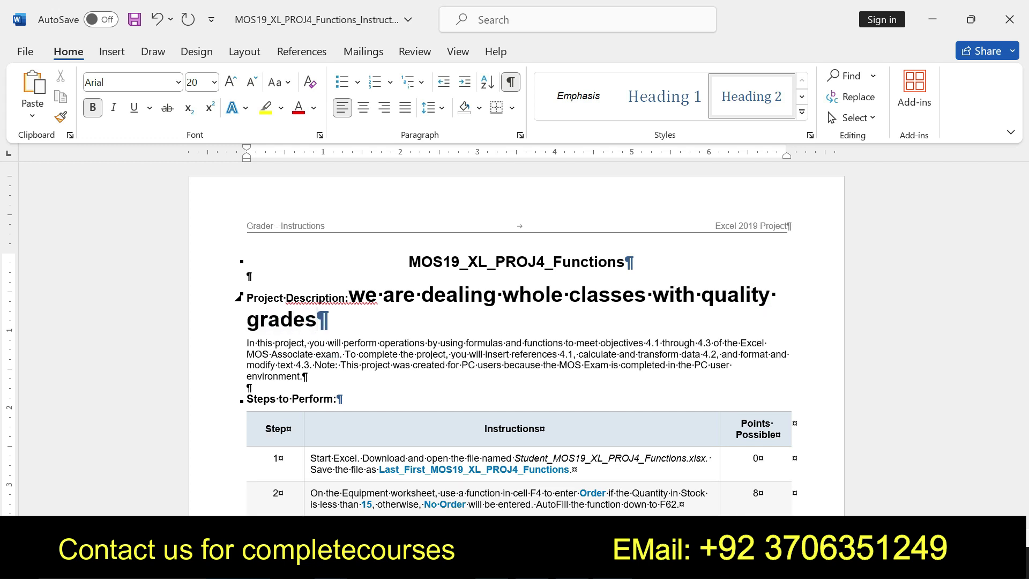
{"action": "type", "text": " cont"}
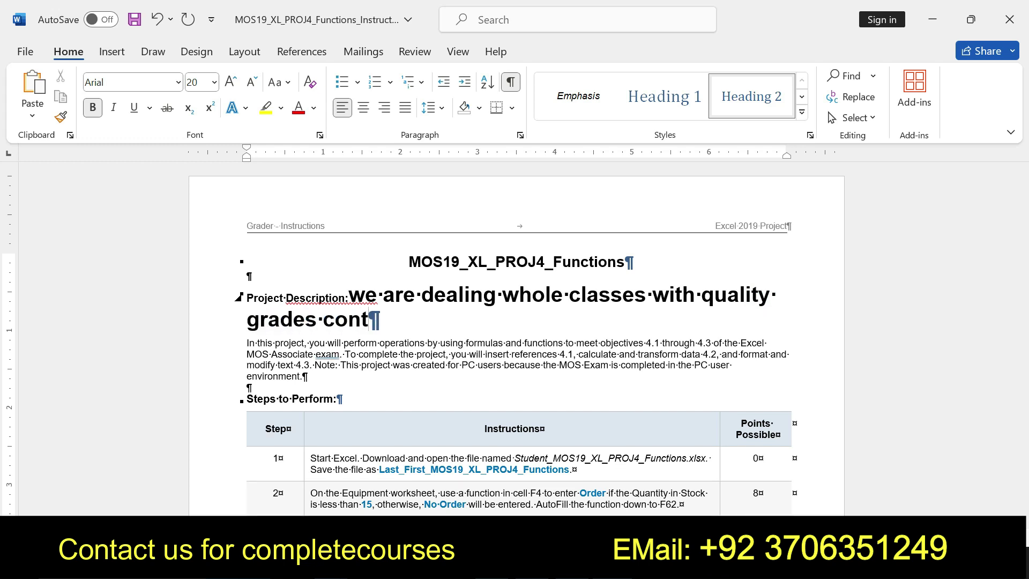
{"action": "type", "text": "act us "}
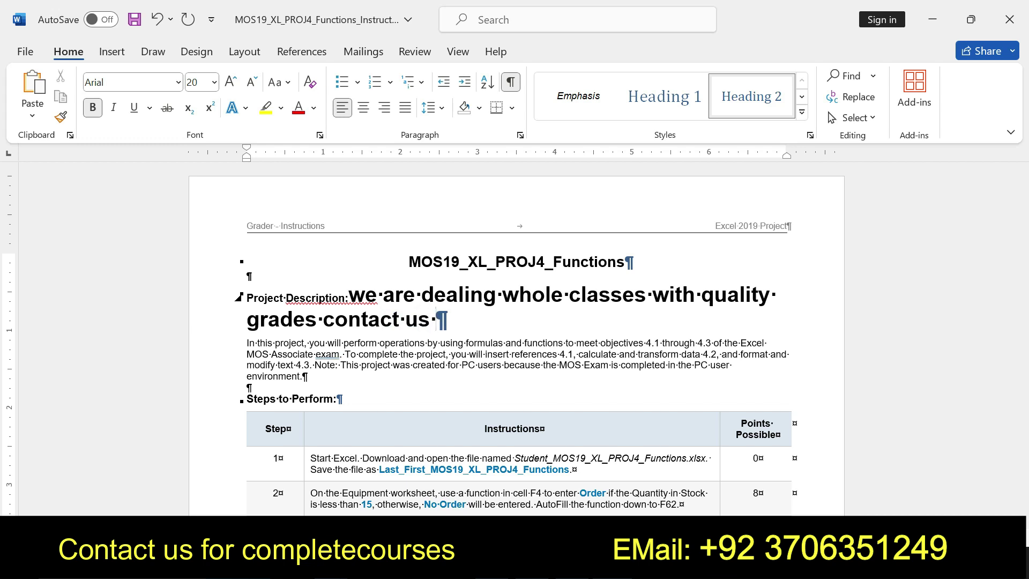
{"action": "type", "text": "for s"}
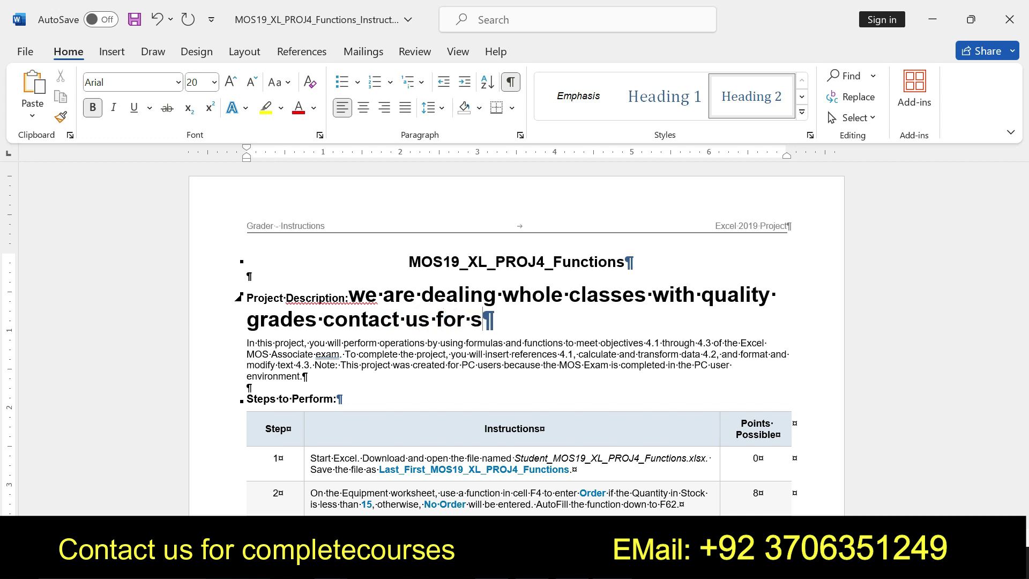
{"action": "type", "text": "urety "}
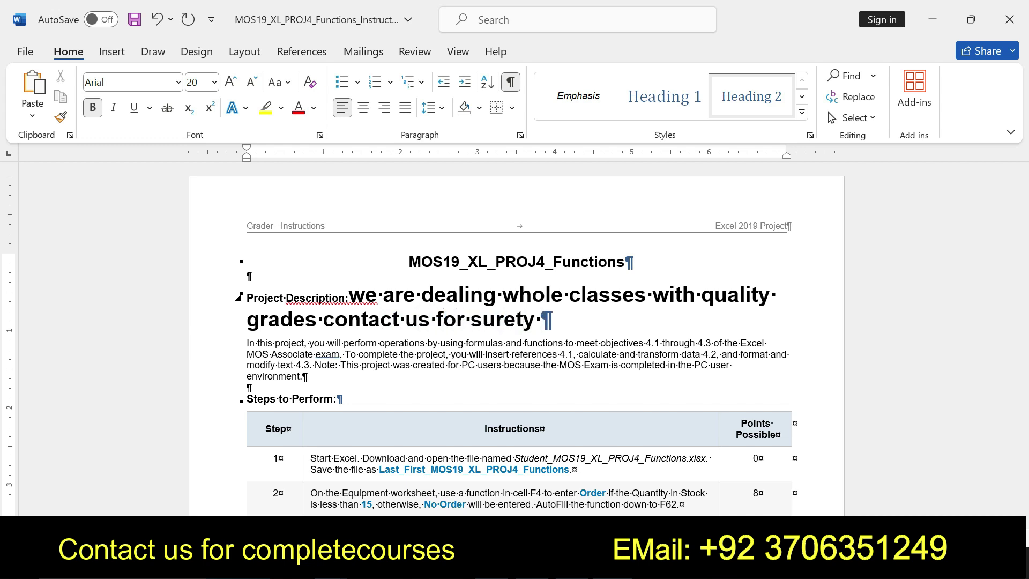
{"action": "type", "text": "of grades"}
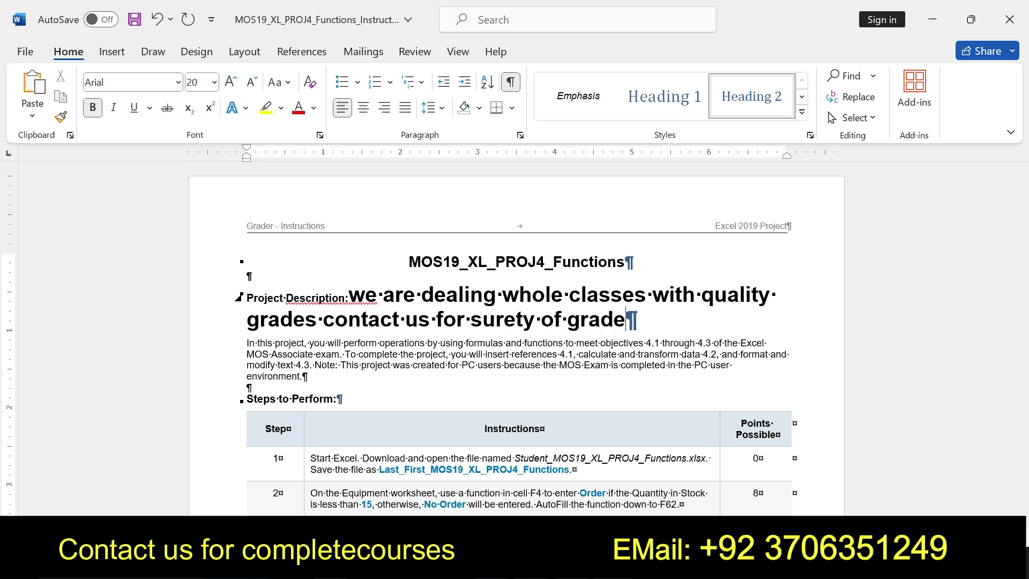
- Apply yellow highlighting and an underline to the promotional sentence after the Project Description heading
{"action": "left_click_drag", "start_coordinate": [637, 320], "coordinate": [349, 295]}
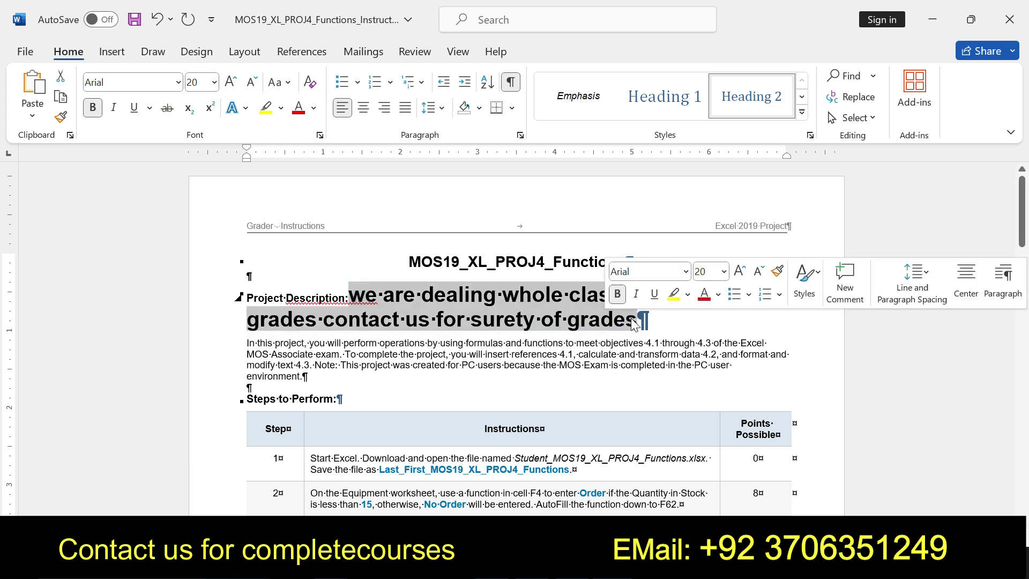
{"action": "left_click", "coordinate": [674, 294]}
{"action": "left_click_drag", "start_coordinate": [354, 295], "coordinate": [637, 320]}
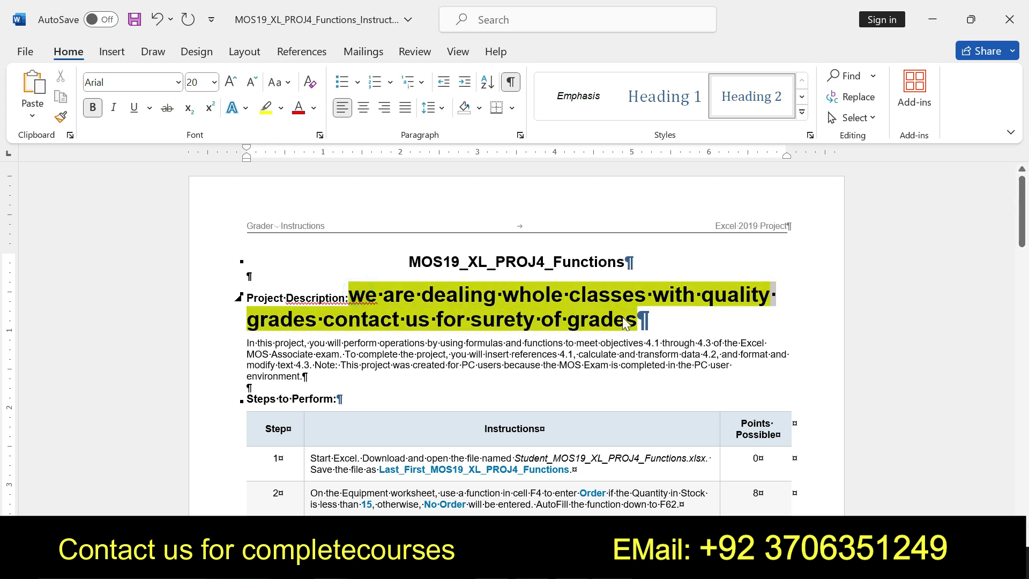
{"action": "left_click", "coordinate": [654, 289]}
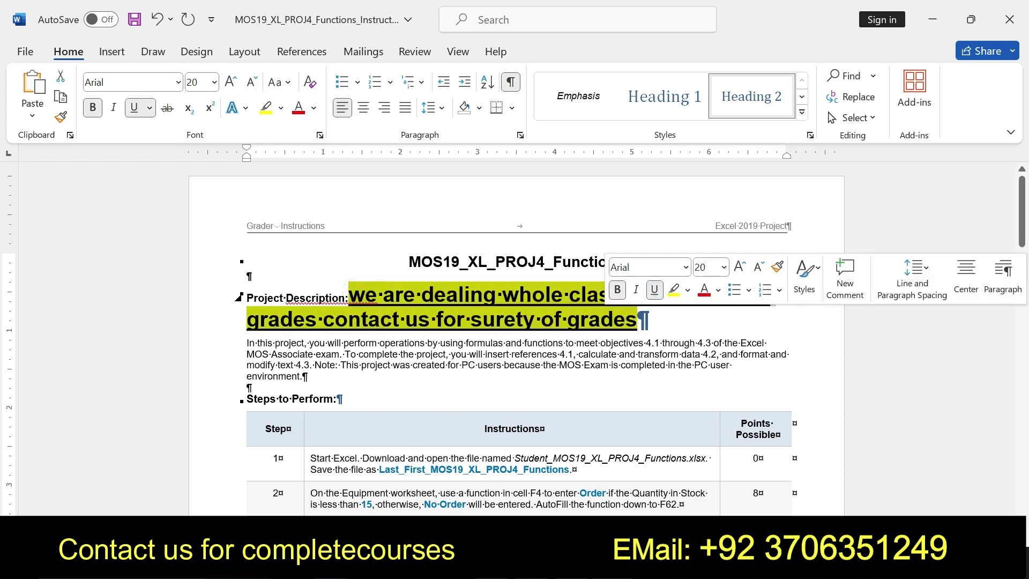
{"action": "left_click", "coordinate": [568, 294]}
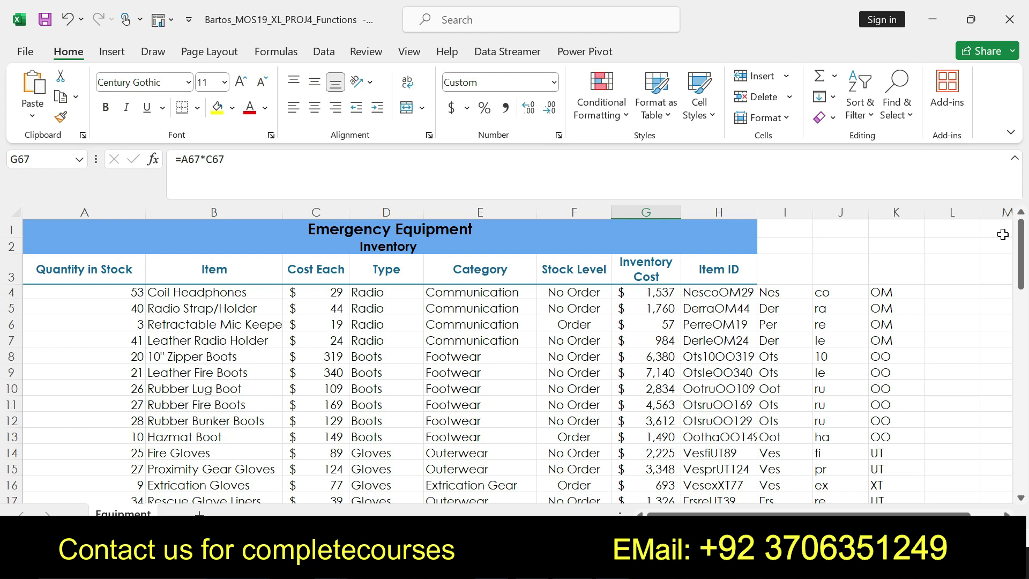
- Switch to Word and highlight the MOS19_XL_PROJ4_Functions title in yellow
{"action": "key", "text": "alt+Tab"}
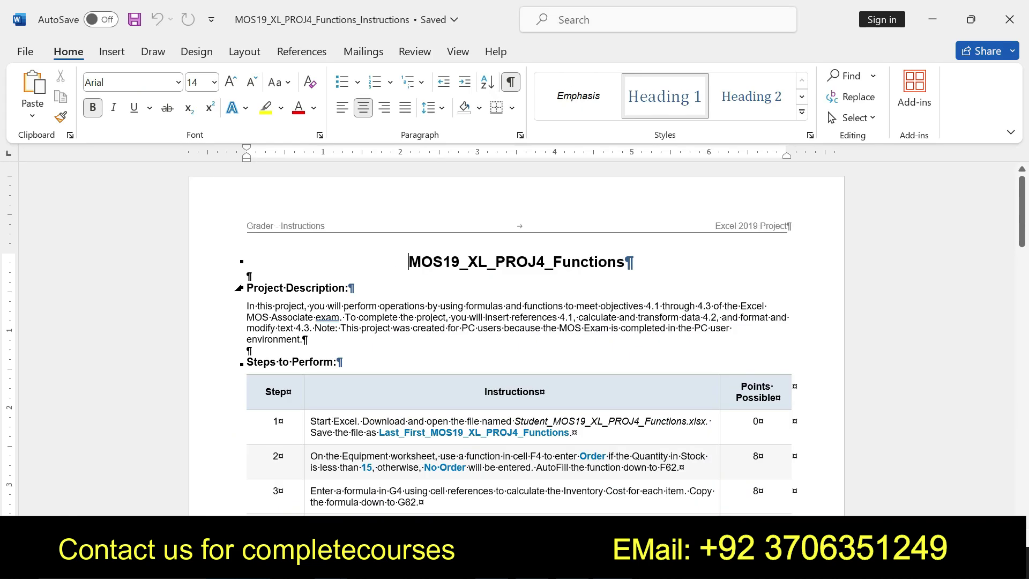
{"action": "left_click_drag", "start_coordinate": [409, 262], "coordinate": [634, 262]}
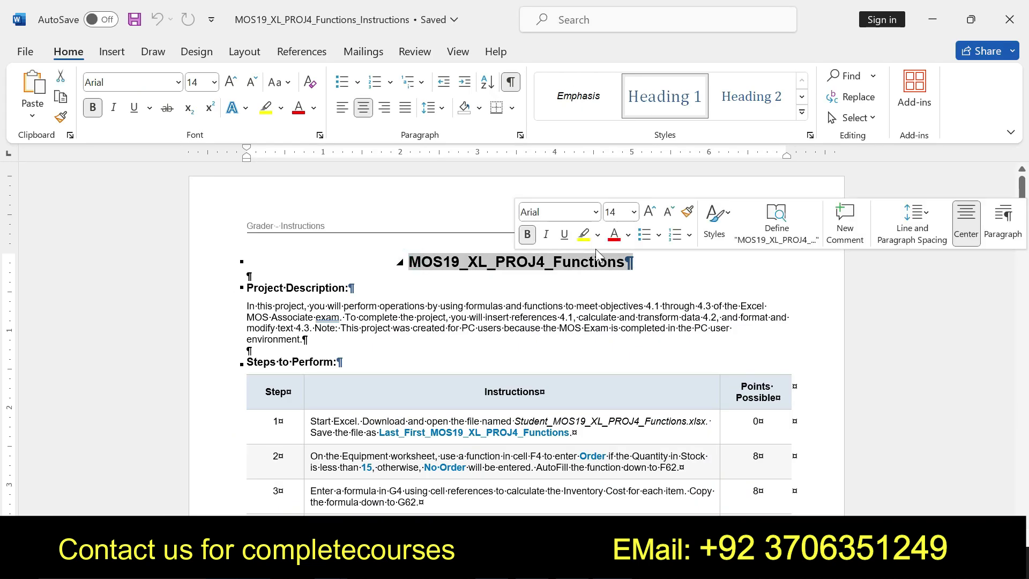
{"action": "left_click", "coordinate": [584, 234]}
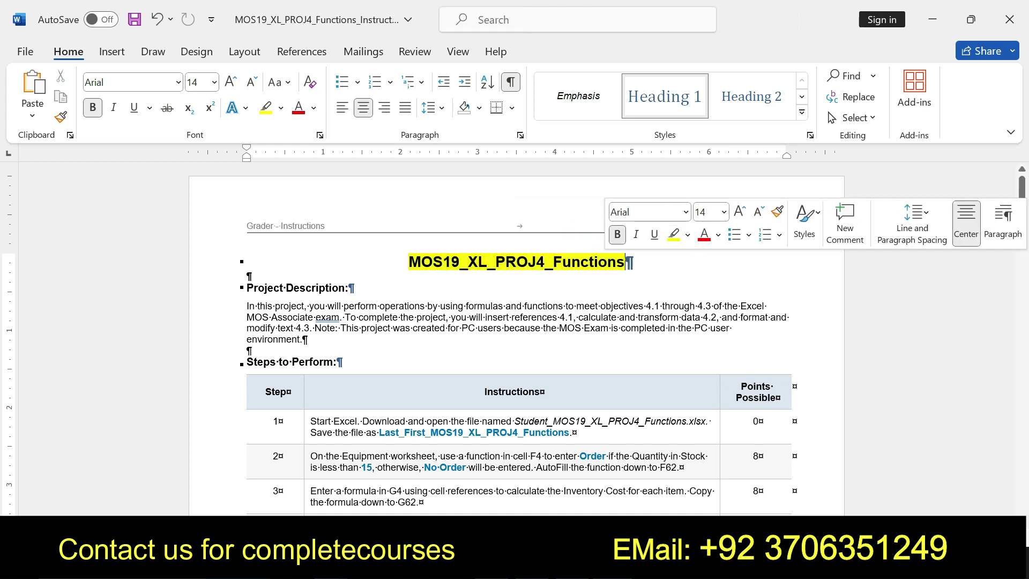
{"action": "left_click_drag", "start_coordinate": [407, 262], "coordinate": [594, 272]}
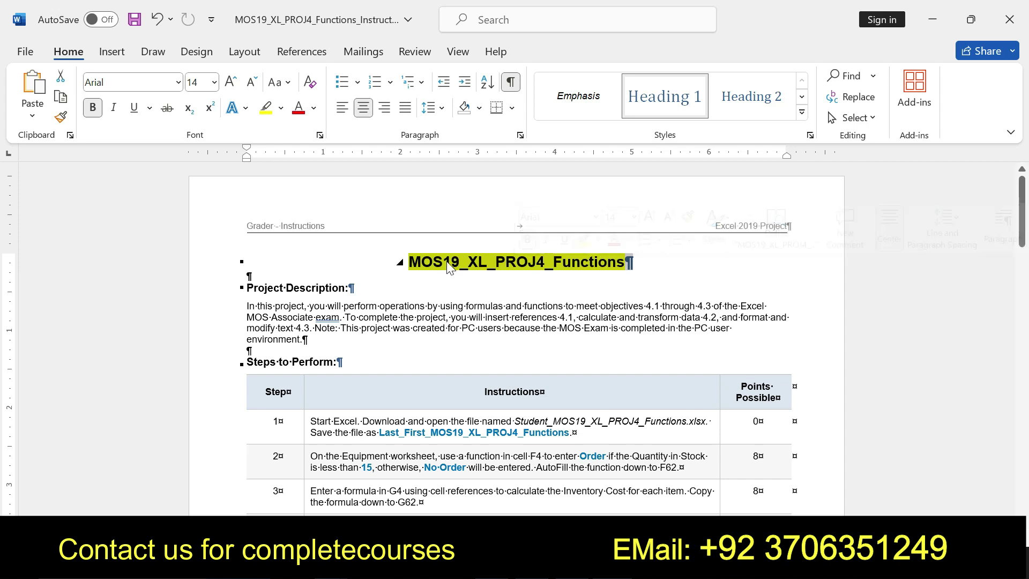
{"action": "left_click", "coordinate": [422, 262]}
{"action": "key", "text": "Home"}
{"action": "key", "text": "shift+Right"}
{"action": "key", "text": "shift+Right"}
{"action": "key", "text": "shift+Right"}
{"action": "key", "text": "shift+Right"}
{"action": "key", "text": "shift+Right"}
{"action": "key", "text": "shift+Right"}
{"action": "key", "text": "shift+Right"}
{"action": "key", "text": "shift+Right"}
{"action": "key", "text": "shift+Right"}
{"action": "key", "text": "shift+Right"}
{"action": "key", "text": "shift+Right"}
{"action": "key", "text": "shift+Right"}
{"action": "key", "text": "shift+Right"}
{"action": "key", "text": "shift+Right"}
{"action": "key", "text": "shift+Right"}
{"action": "key", "text": "shift+Right"}
{"action": "key", "text": "shift+Right"}
{"action": "key", "text": "shift+Right"}
{"action": "key", "text": "shift+Right"}
{"action": "key", "text": "shift+Right"}
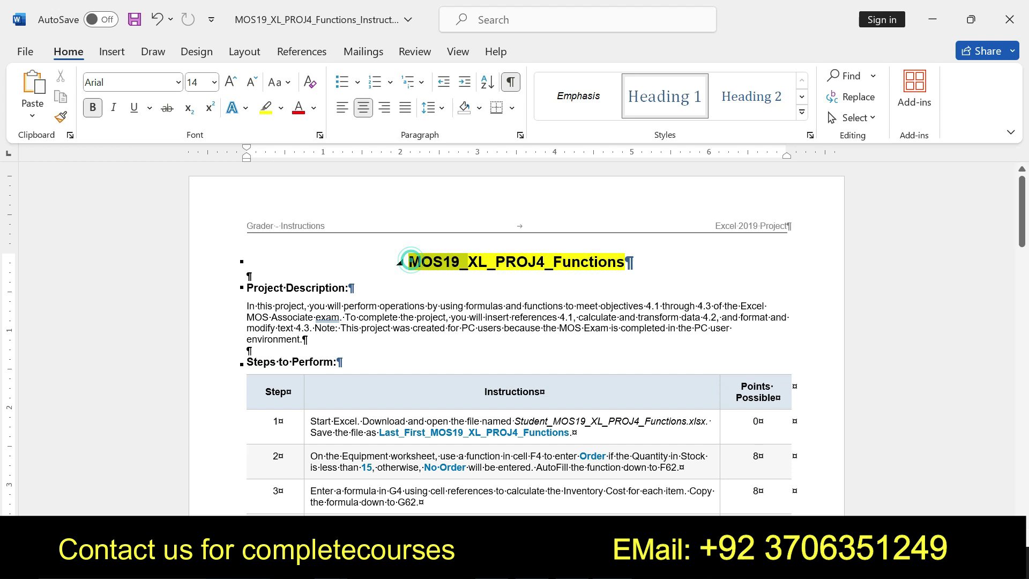
{"action": "mouse_move", "coordinate": [549, 242]}
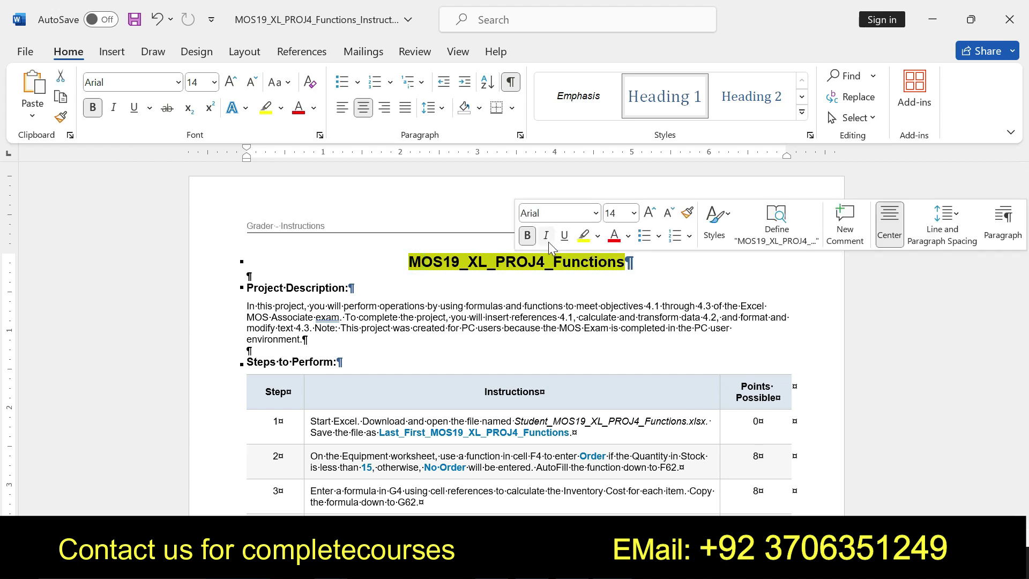
- Highlight the Project Description heading and its paragraph in yellow
{"action": "left_click_drag", "start_coordinate": [246, 286], "coordinate": [250, 349]}
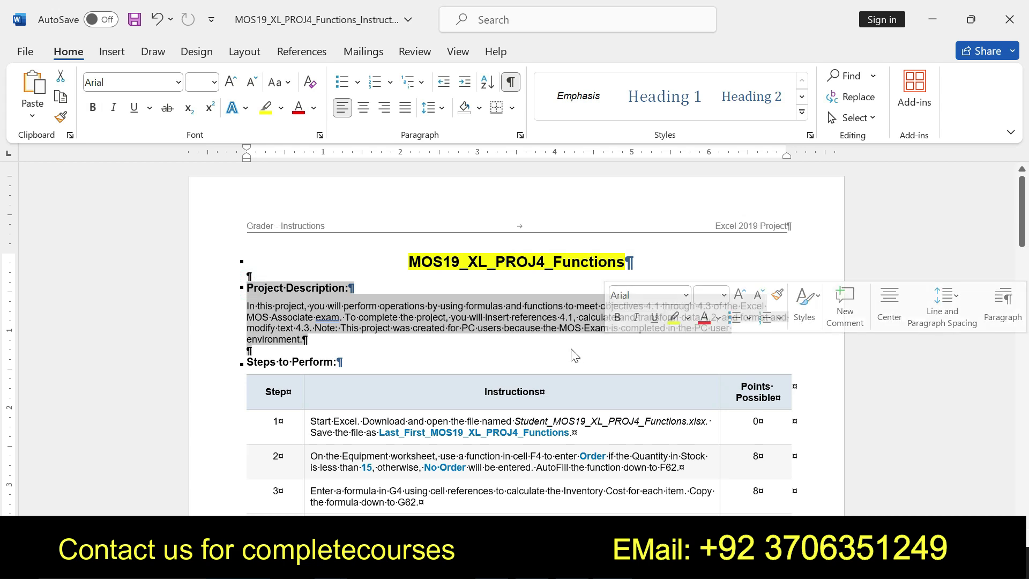
{"action": "left_click", "coordinate": [674, 319]}
{"action": "left_click_drag", "start_coordinate": [248, 288], "coordinate": [732, 328]}
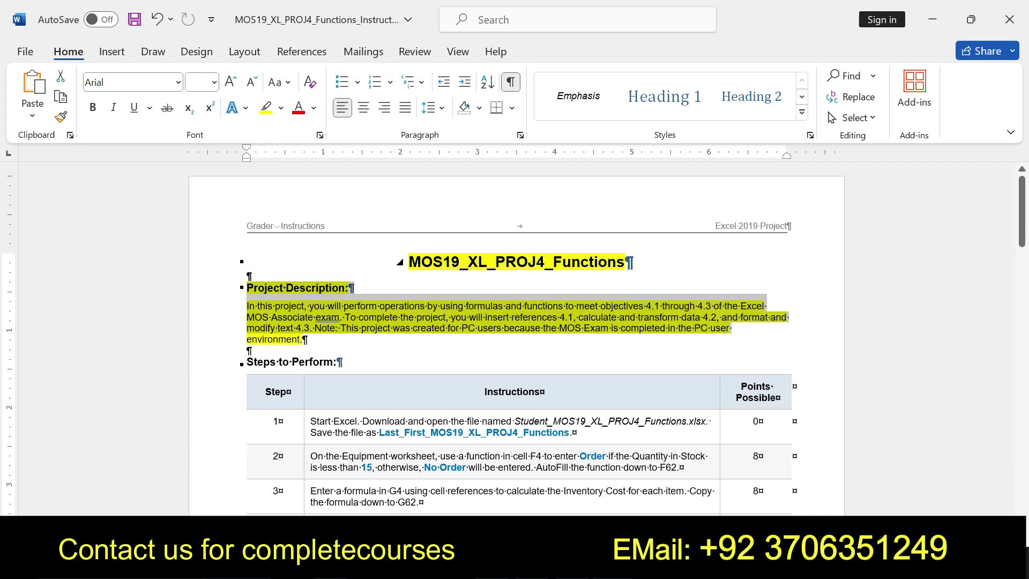
{"action": "triple_click", "coordinate": [399, 261]}
{"action": "left_click_drag", "start_coordinate": [247, 288], "coordinate": [308, 339]}
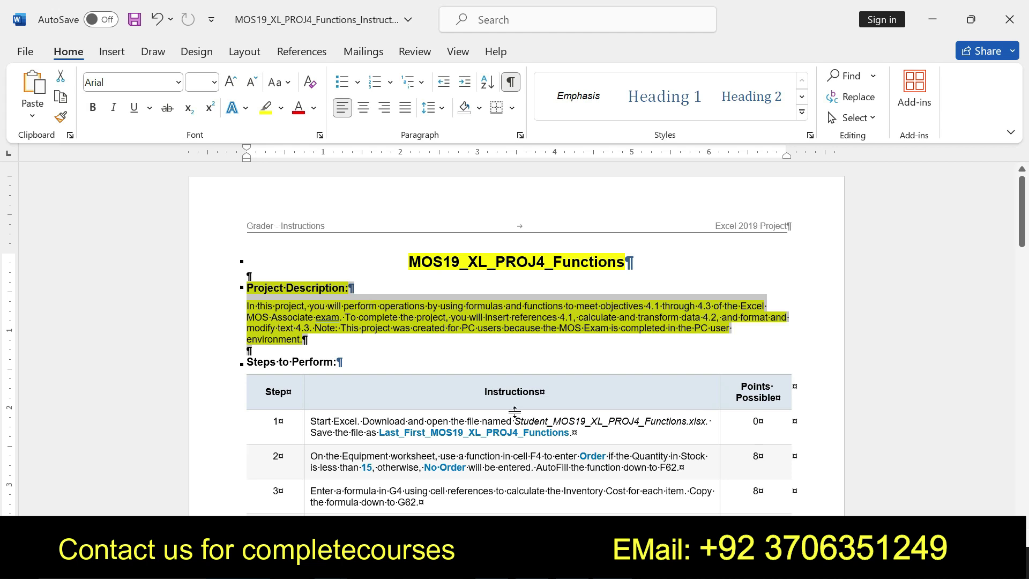
- Look at the Excel workbook, return to Word and undo the yellow highlighting on the title and Project Description section
{"action": "key", "text": "alt+Tab"}
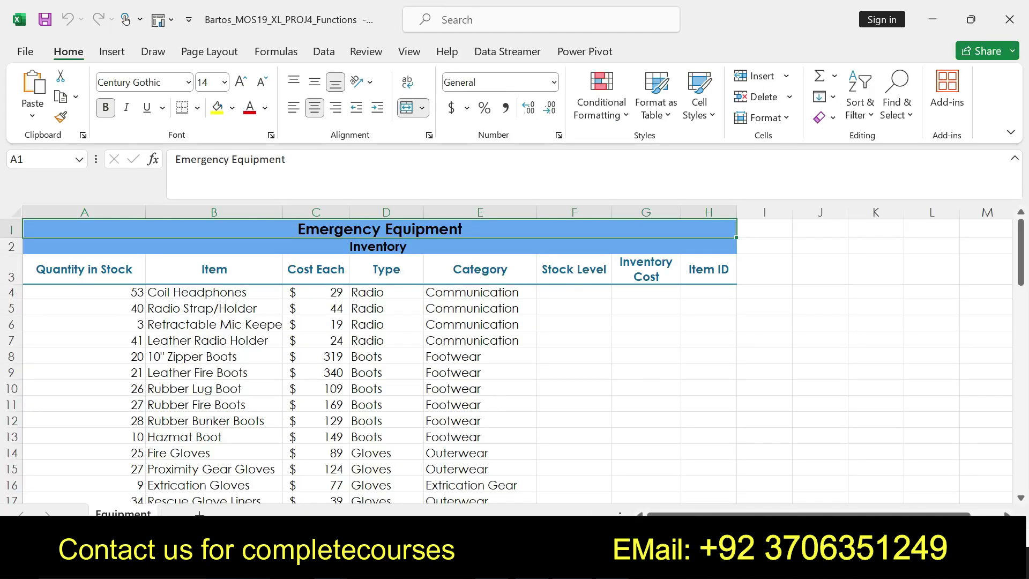
{"action": "key", "text": "alt+Tab"}
{"action": "key", "text": "ctrl+z"}
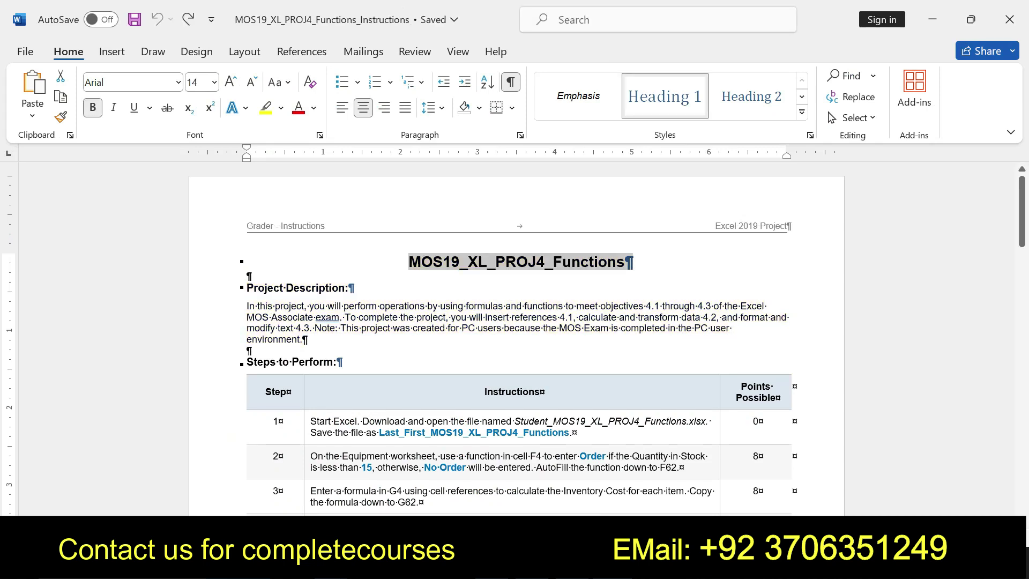
- Make the step 1 instruction in the table bold with yellow highlighting
{"action": "left_click_drag", "start_coordinate": [313, 418], "coordinate": [576, 433]}
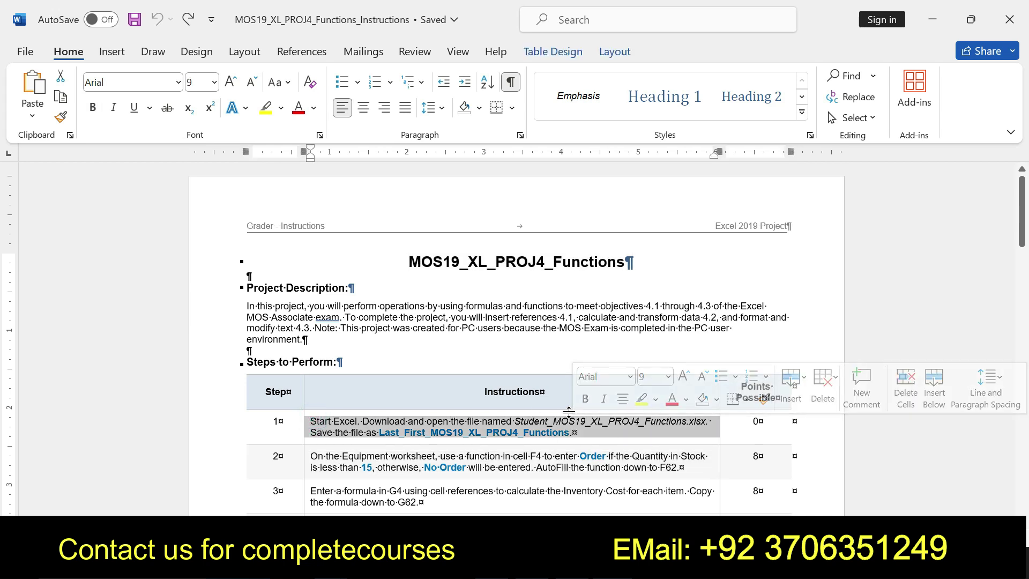
{"action": "left_click", "coordinate": [584, 404]}
{"action": "left_click", "coordinate": [640, 401]}
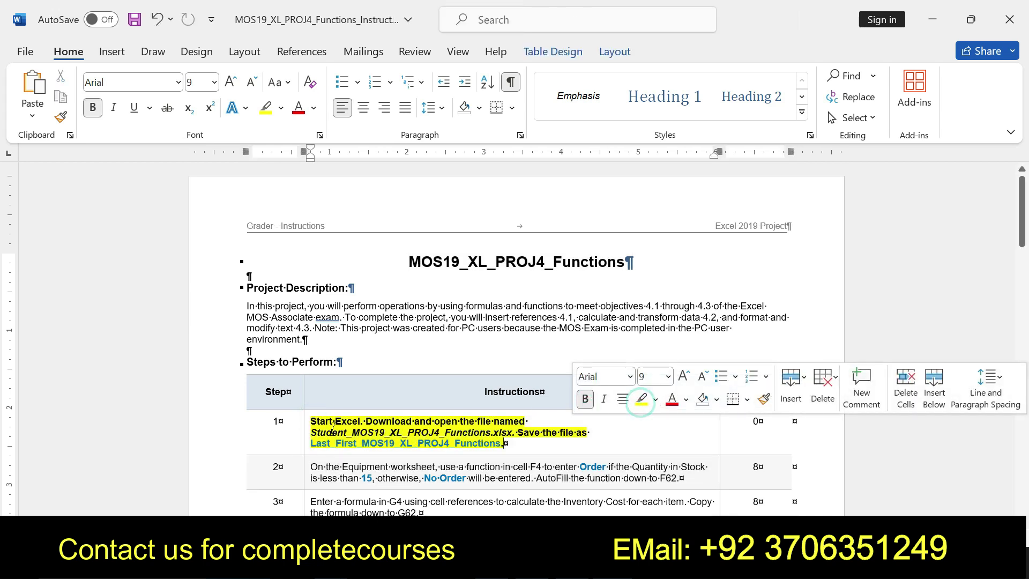
{"action": "left_click_drag", "start_coordinate": [311, 423], "coordinate": [503, 444]}
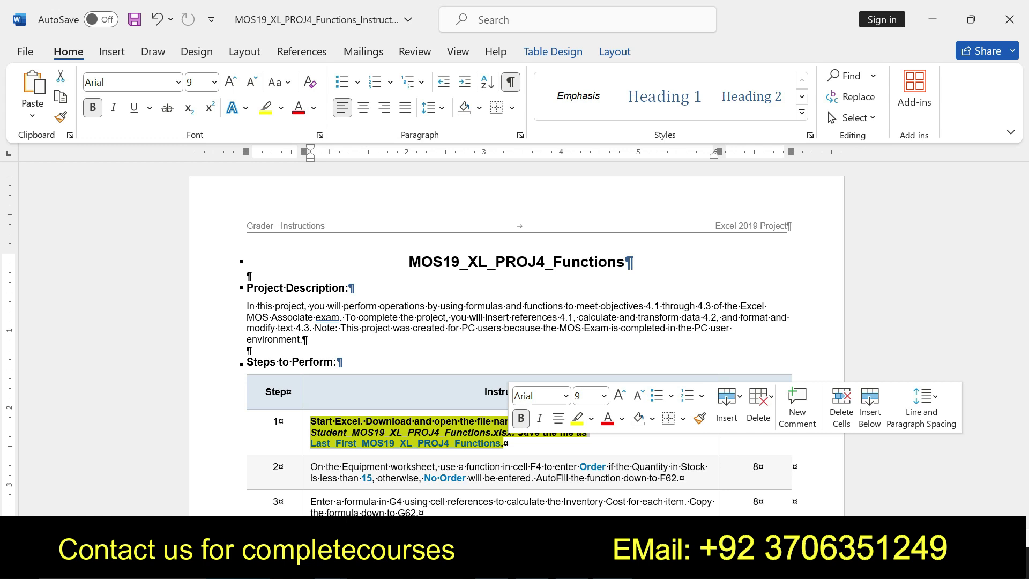
- Undo the bold and yellow highlighting on the step 1 instruction
{"action": "key", "text": "ctrl+z"}
{"action": "key", "text": "ctrl+z"}
{"action": "key", "text": "ctrl+z"}
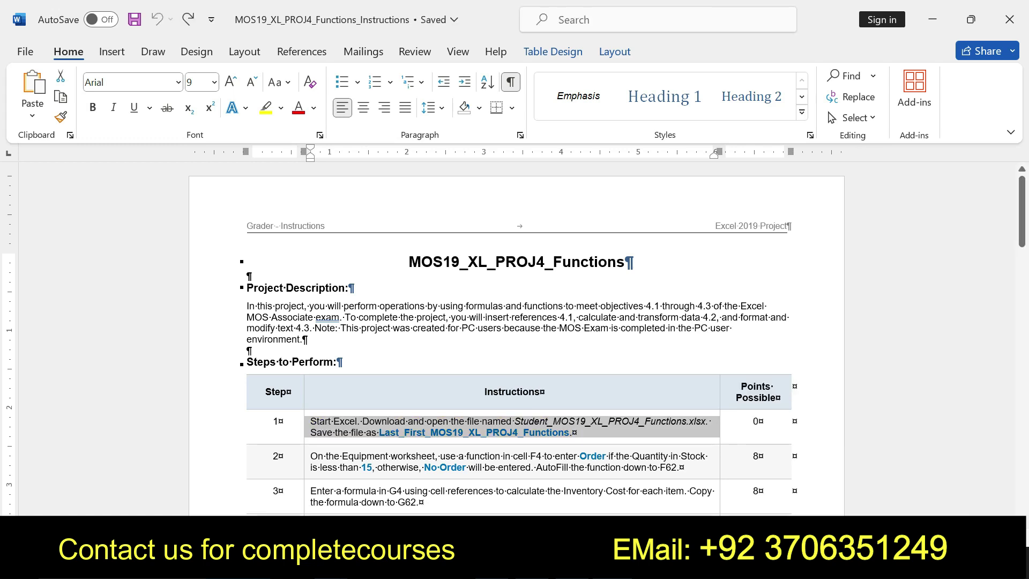
- Make the step 2 instruction about the function in cell F4 bold with yellow highlighting
{"action": "left_click_drag", "start_coordinate": [314, 455], "coordinate": [479, 458]}
{"action": "left_click", "coordinate": [489, 437]}
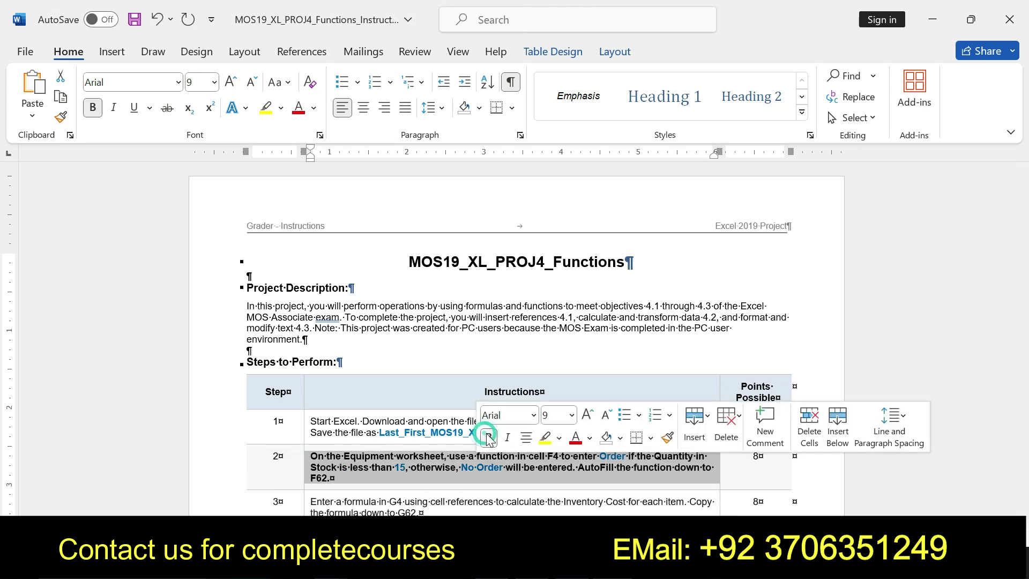
{"action": "left_click", "coordinate": [545, 438]}
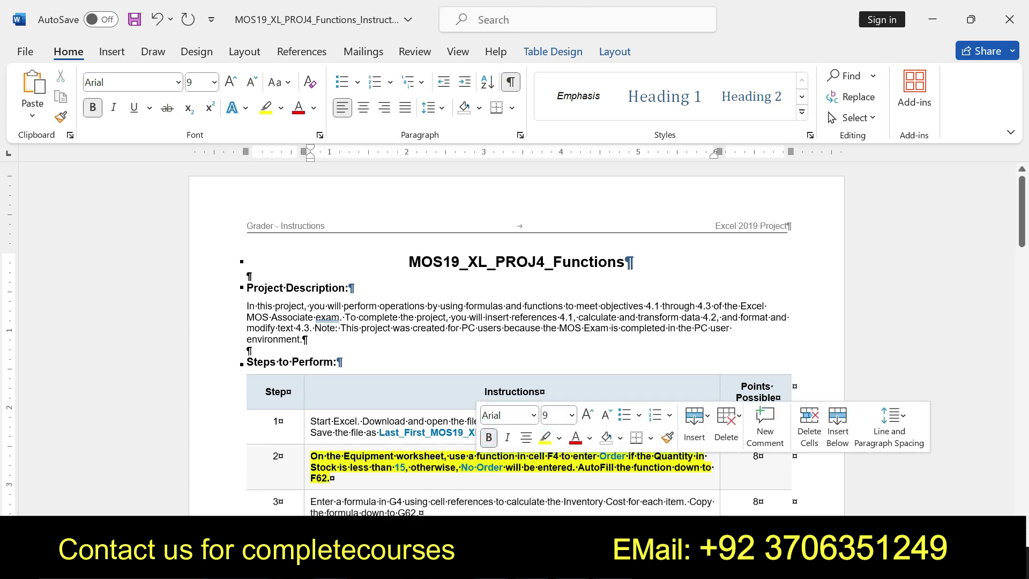
{"action": "left_click_drag", "start_coordinate": [312, 457], "coordinate": [333, 478]}
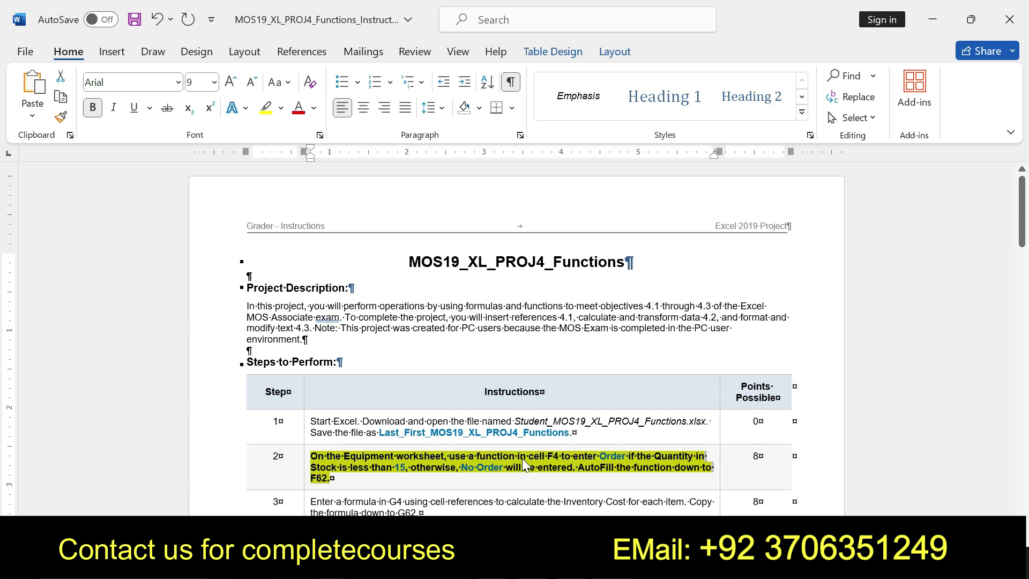
{"action": "left_click", "coordinate": [312, 459]}
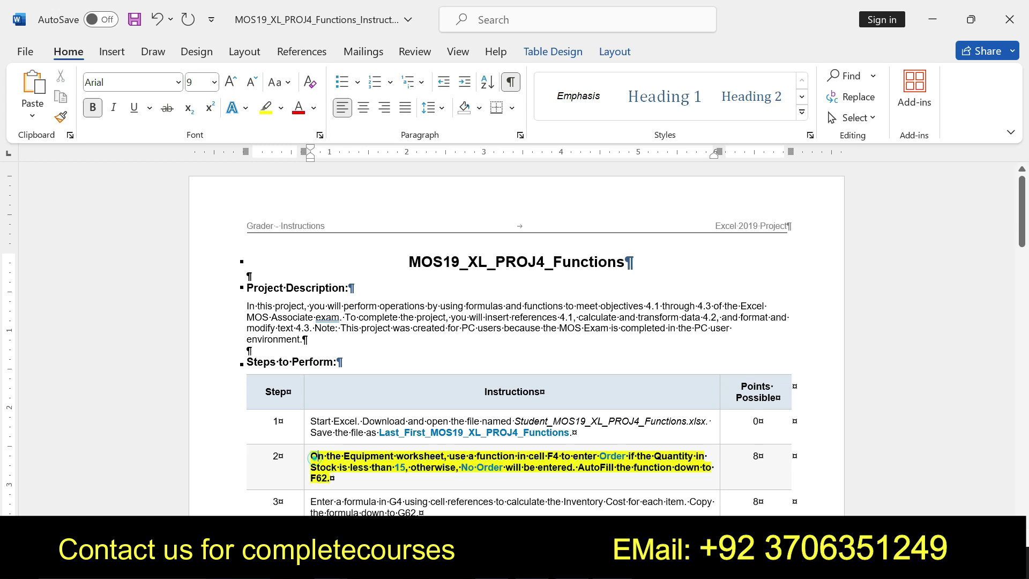
{"action": "triple_click", "coordinate": [312, 458]}
{"action": "left_click_drag", "start_coordinate": [310, 456], "coordinate": [574, 480]}
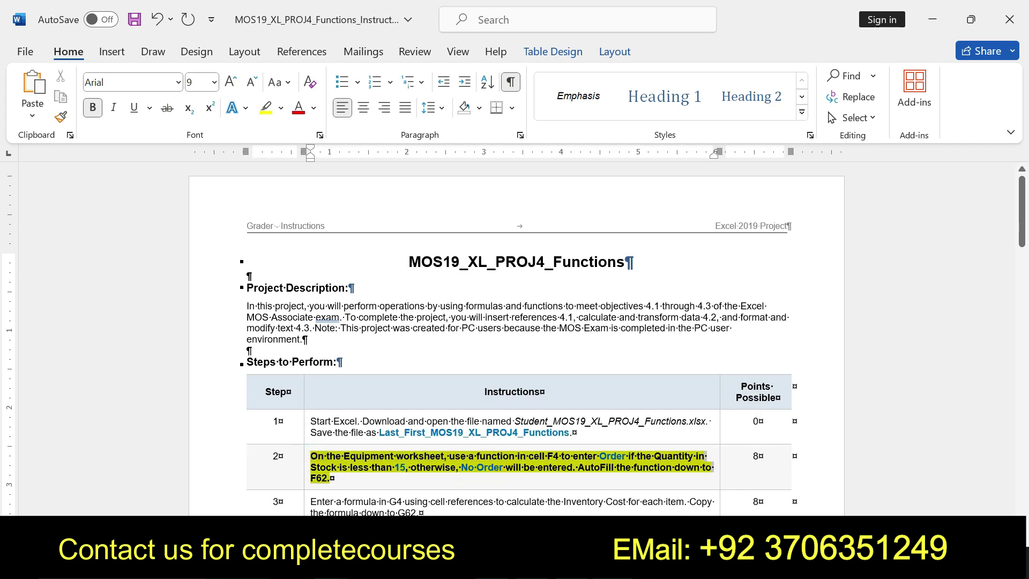
- In Excel, start an IF function in F4 with the logical test A4<15, checking the threshold against step 2 in Word
{"action": "key", "text": "alt+Tab"}
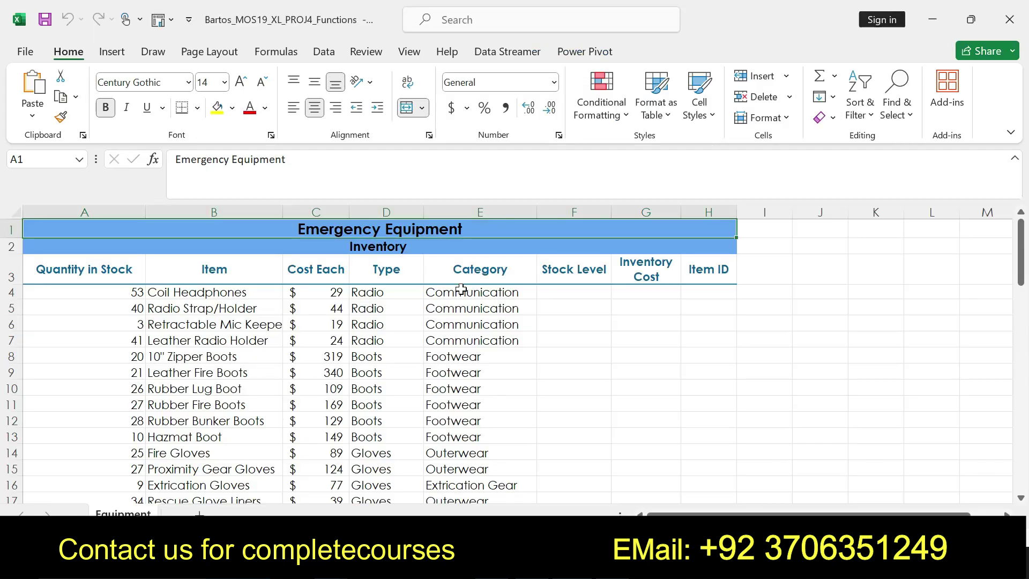
{"action": "left_click", "coordinate": [557, 296]}
{"action": "type", "text": "="}
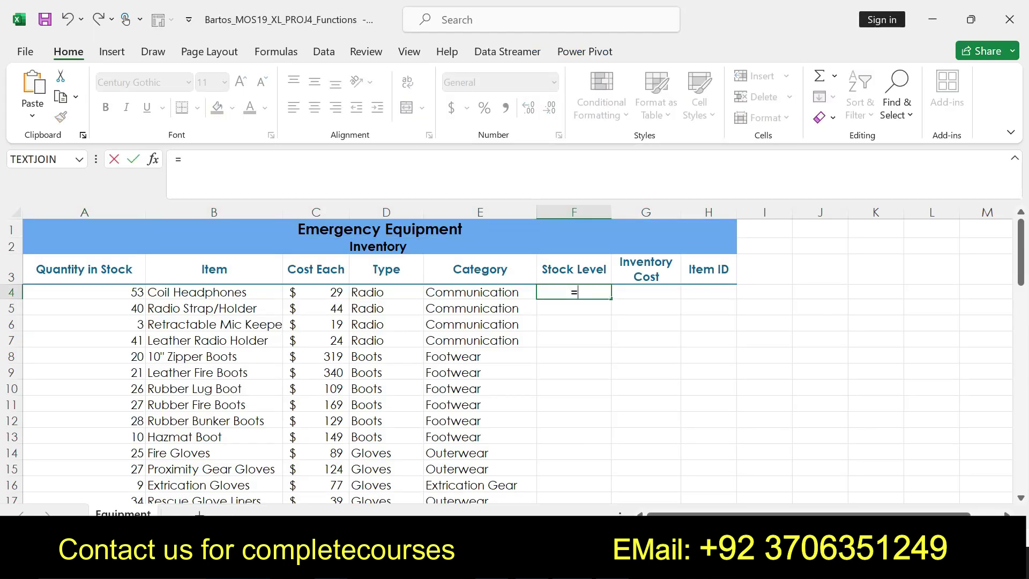
{"action": "type", "text": "if"}
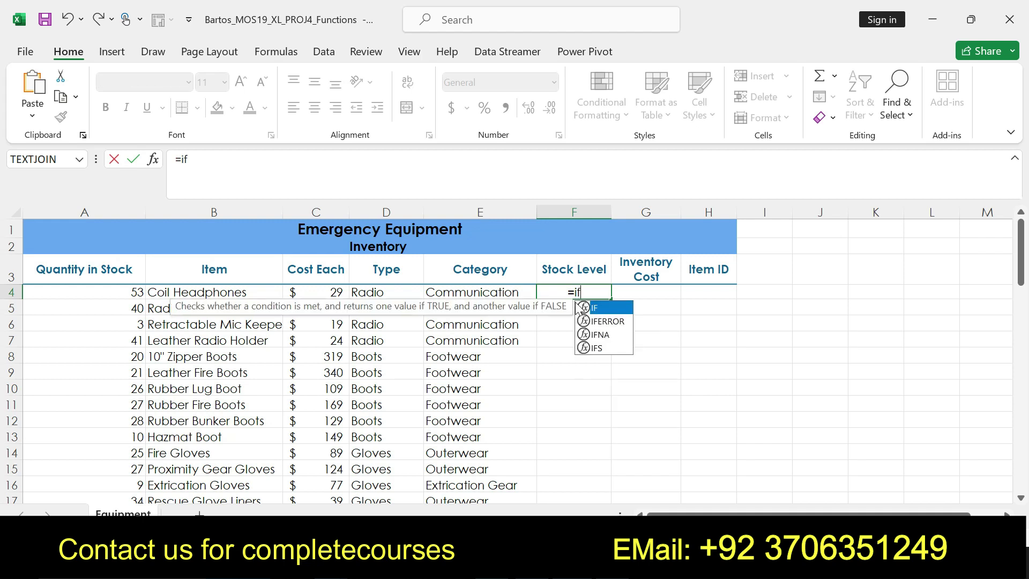
{"action": "double_click", "coordinate": [596, 308]}
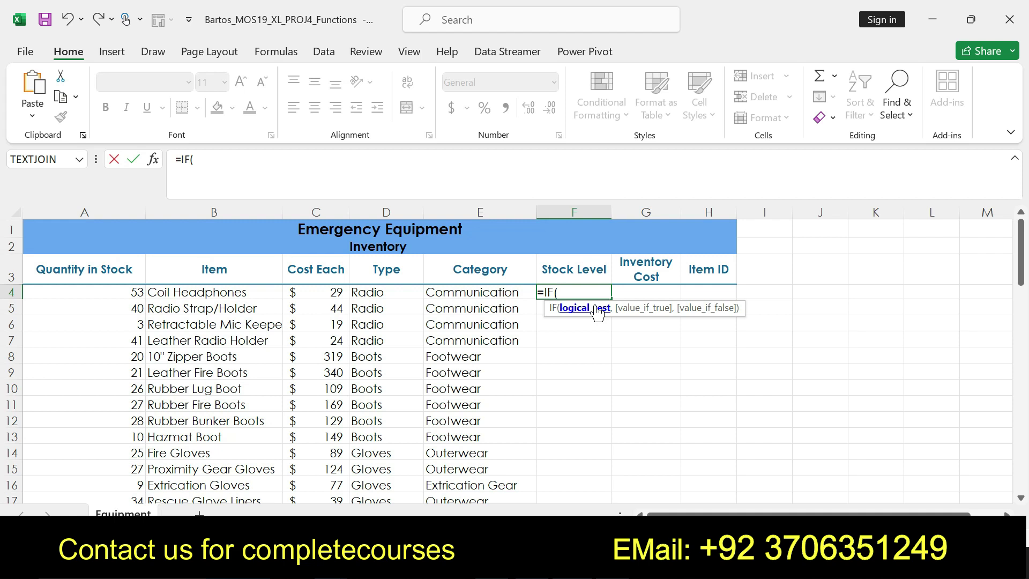
{"action": "left_click", "coordinate": [109, 294]}
{"action": "type", "text": "<"}
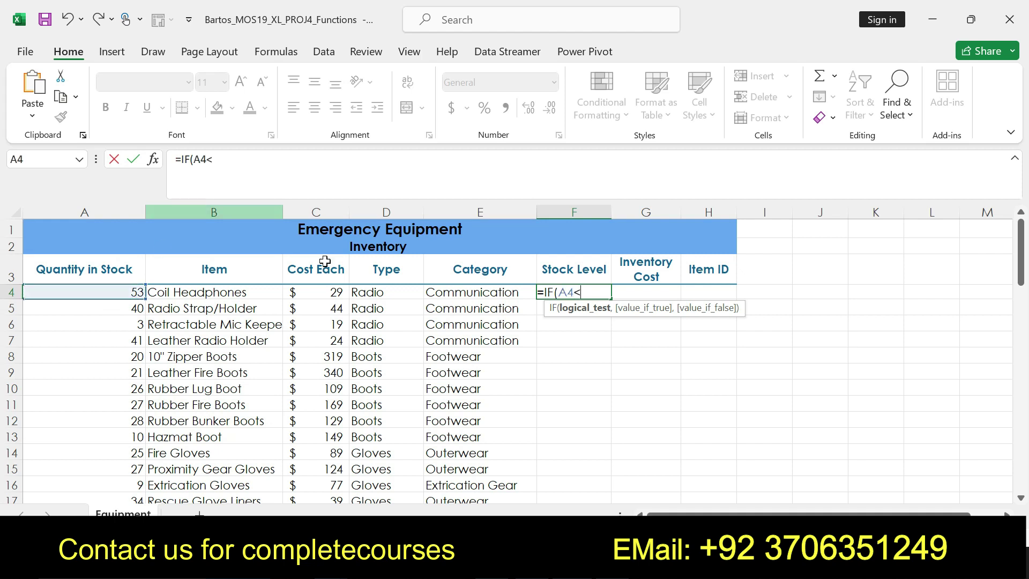
{"action": "key", "text": "alt+Tab"}
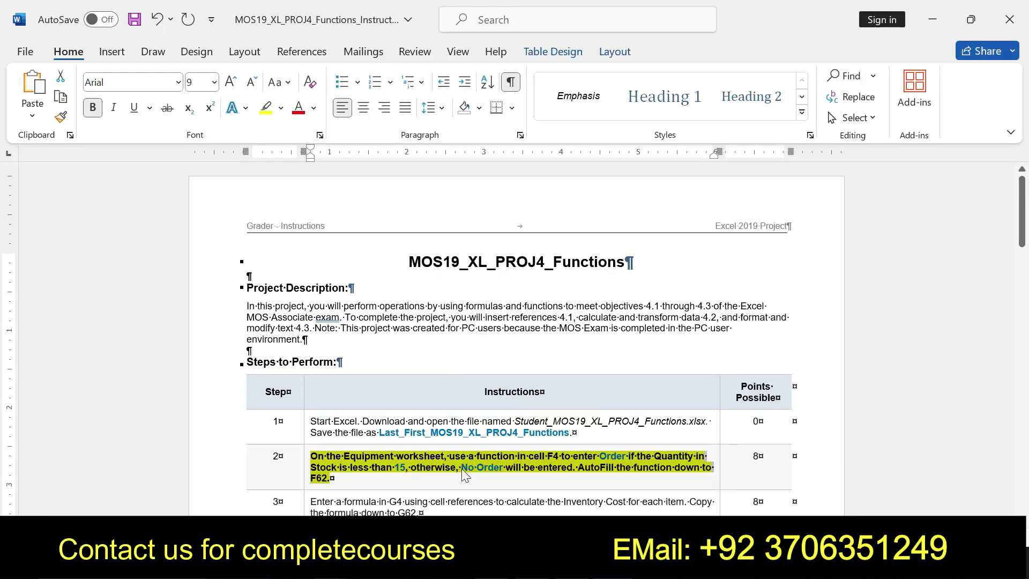
{"action": "left_click_drag", "start_coordinate": [654, 456], "coordinate": [329, 478]}
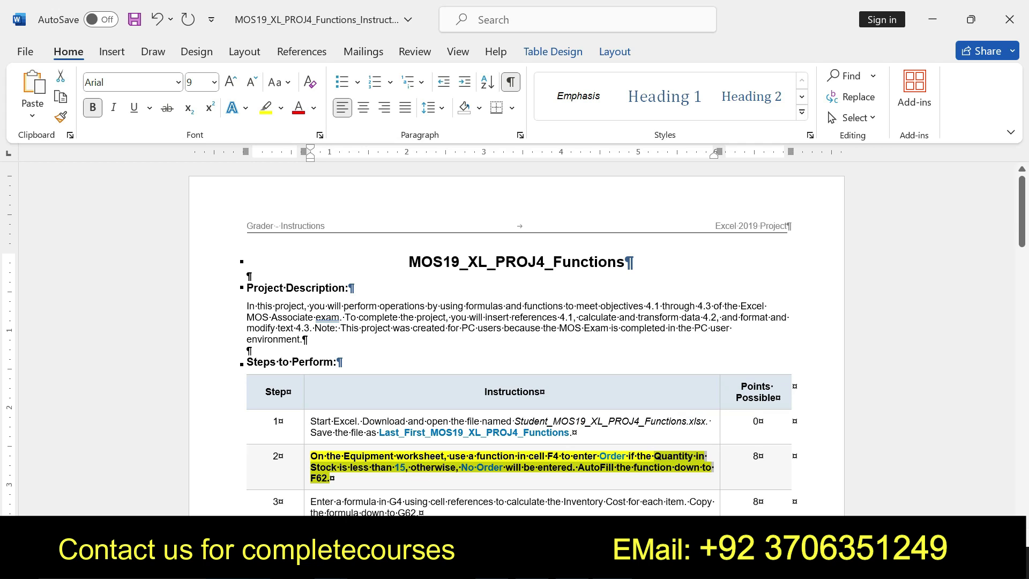
{"action": "key", "text": "alt+Tab"}
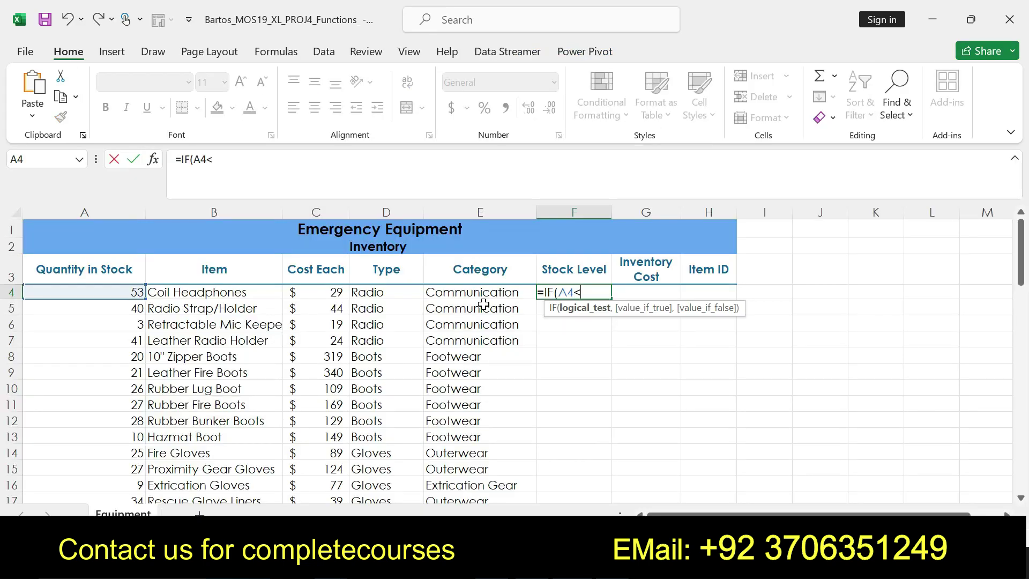
{"action": "type", "text": "15,"}
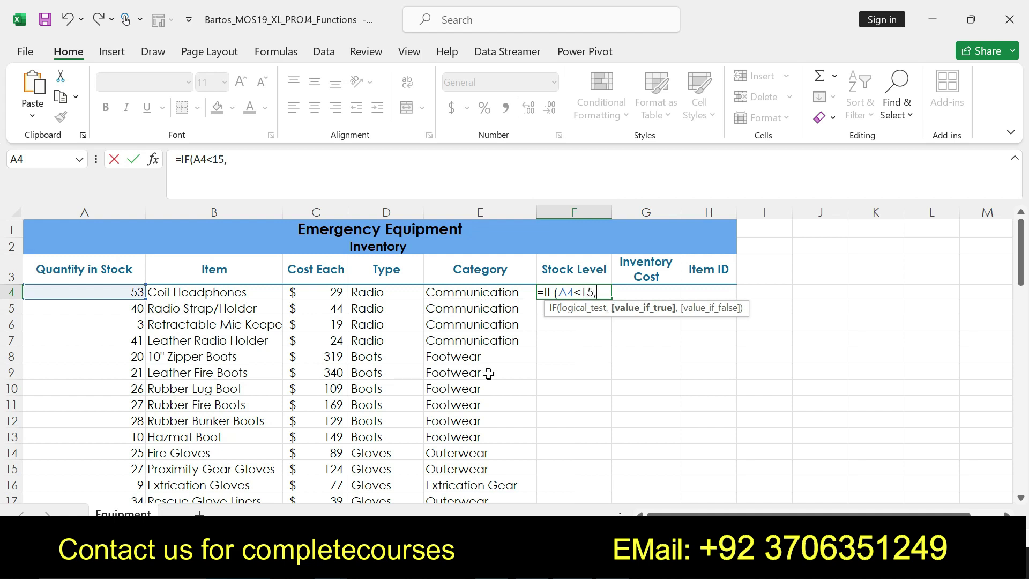
- Copy the word Order from step 2 in Word and insert it into F4's IF function in Excel as the quoted value if true
{"action": "key", "text": "alt+Tab"}
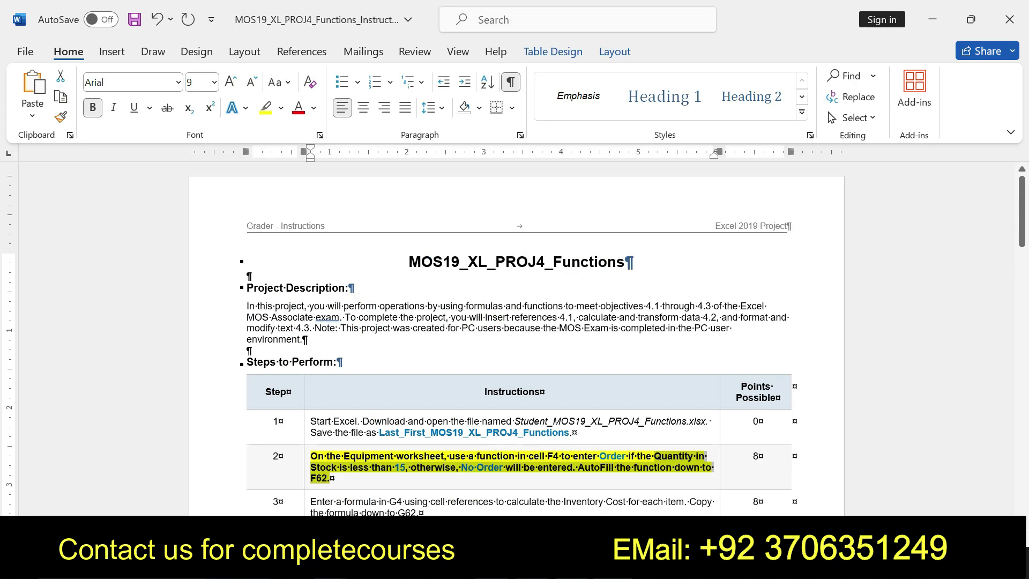
{"action": "left_click_drag", "start_coordinate": [600, 457], "coordinate": [625, 460]}
{"action": "key", "text": "ctrl+c"}
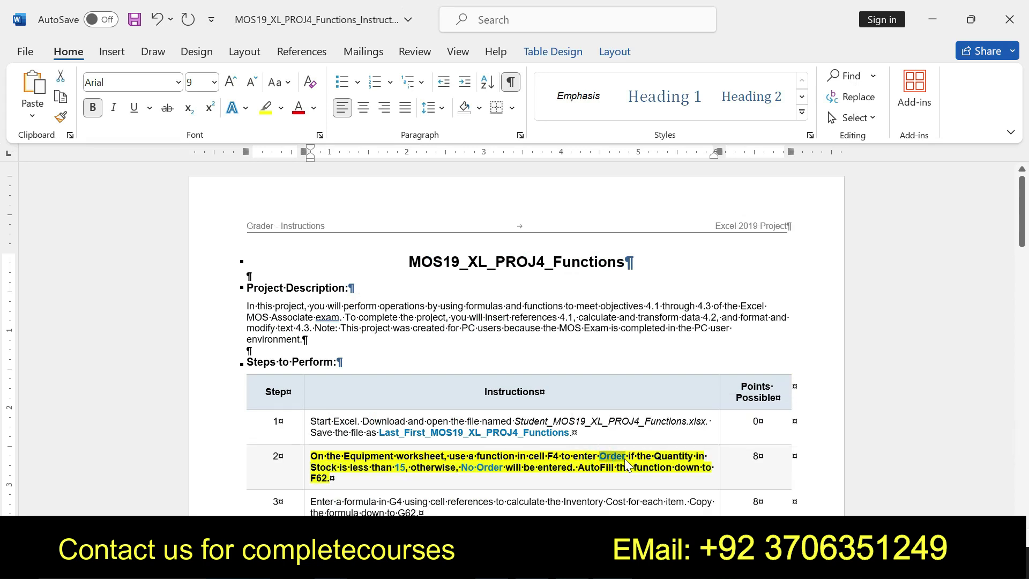
{"action": "key", "text": "alt+Tab"}
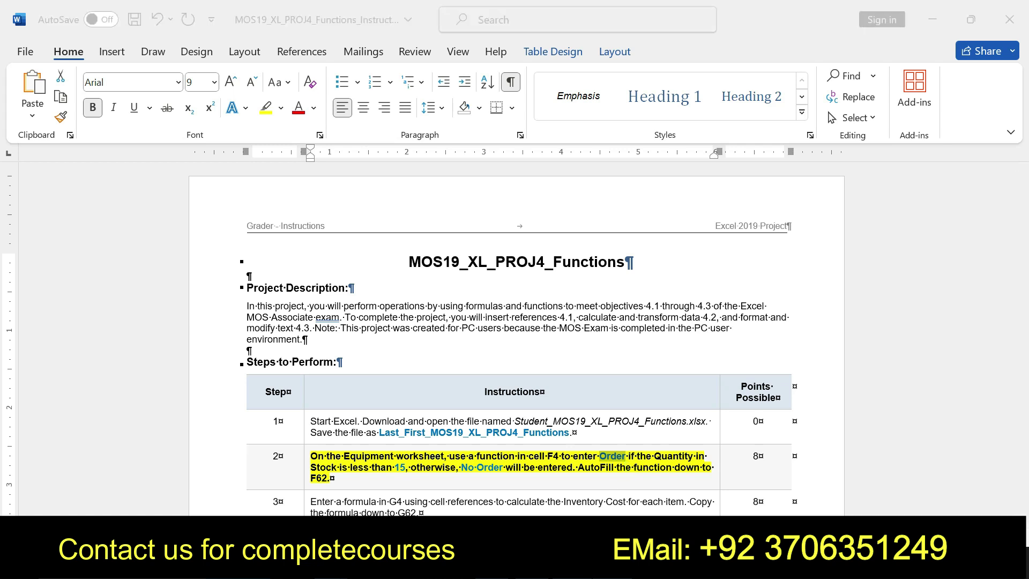
{"action": "left_click", "coordinate": [299, 175]}
{"action": "key", "text": "ctrl+v"}
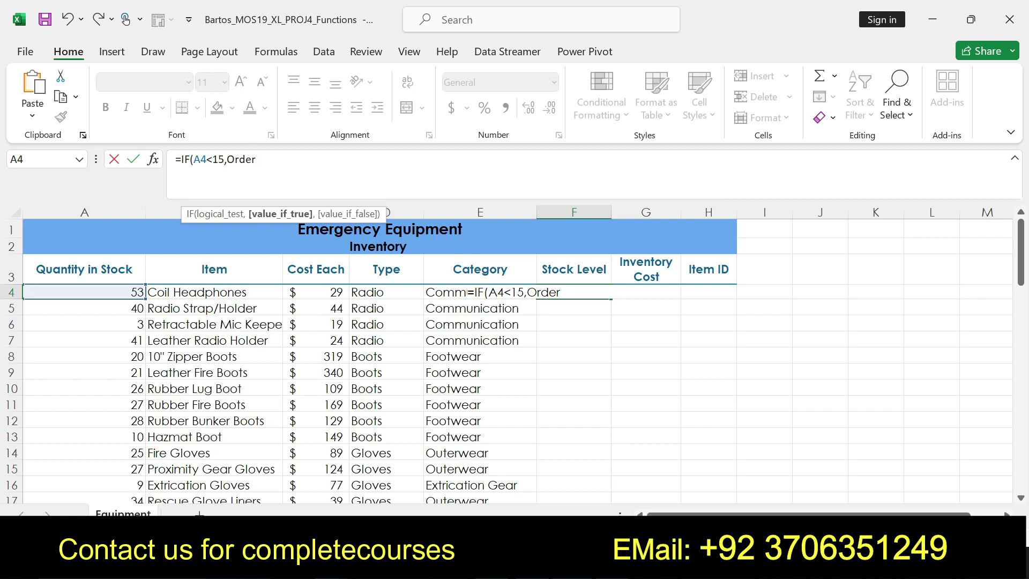
{"action": "type", "text": "\""}
{"action": "left_click", "coordinate": [228, 159]}
{"action": "type", "text": "\""}
{"action": "left_click", "coordinate": [280, 158]}
{"action": "type", "text": ","}
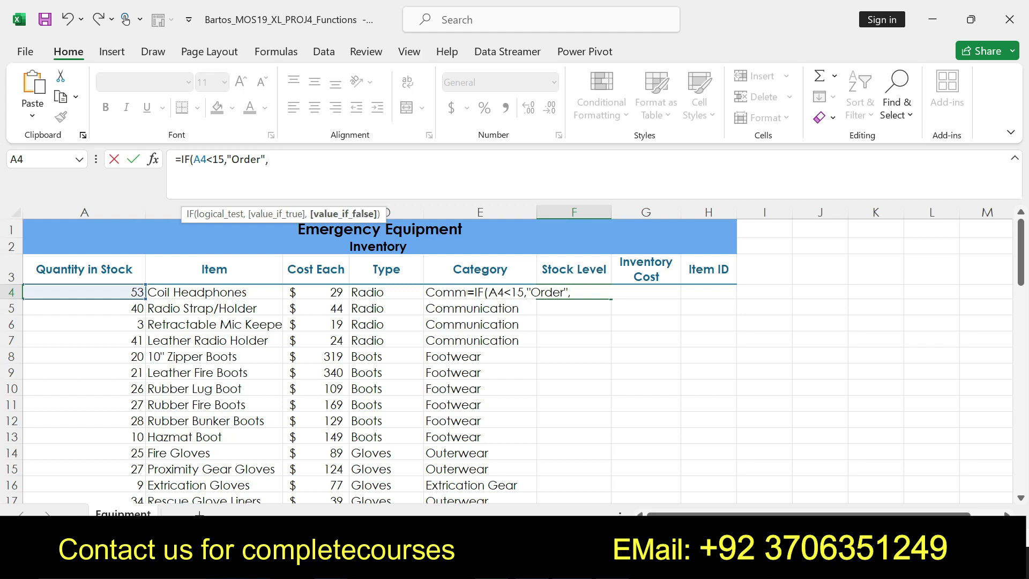
- Complete the IF function in F4 with "No Order" in quotes as the value if false and enter the formula
{"action": "type", "text": "No"}
{"action": "type", "text": "O "}
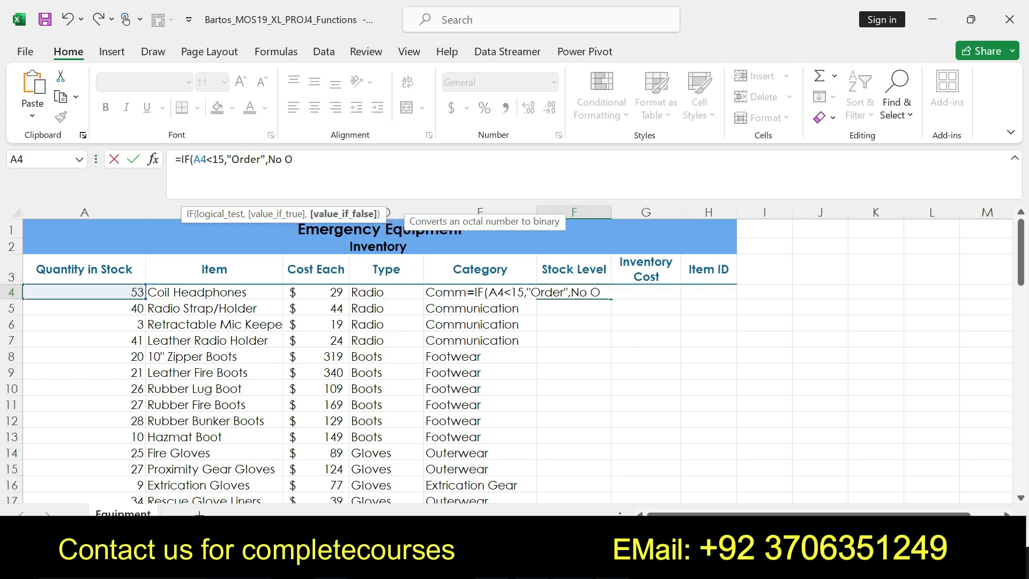
{"action": "type", "text": "rder"}
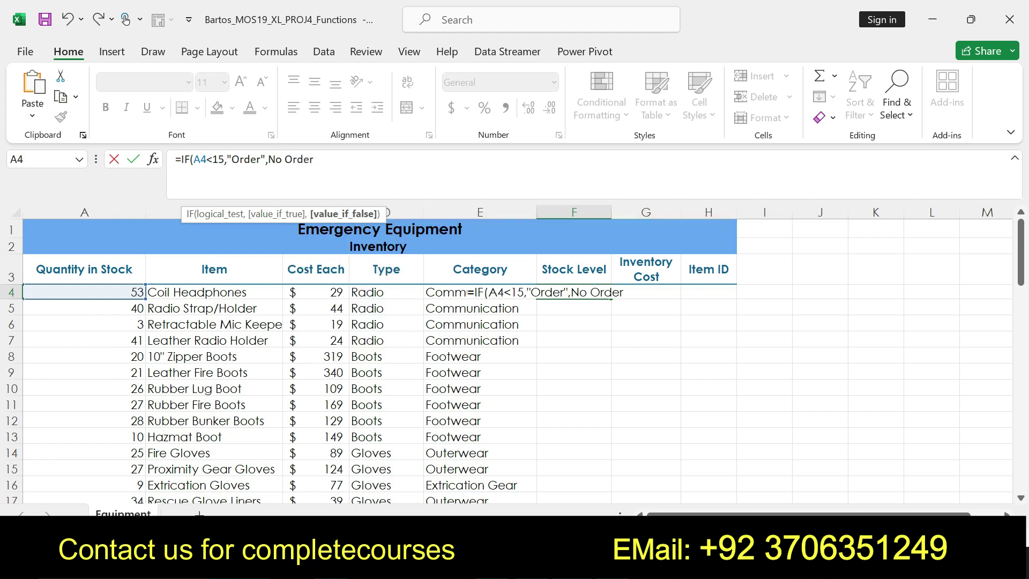
{"action": "type", "text": "\")"}
{"action": "key", "text": "Return"}
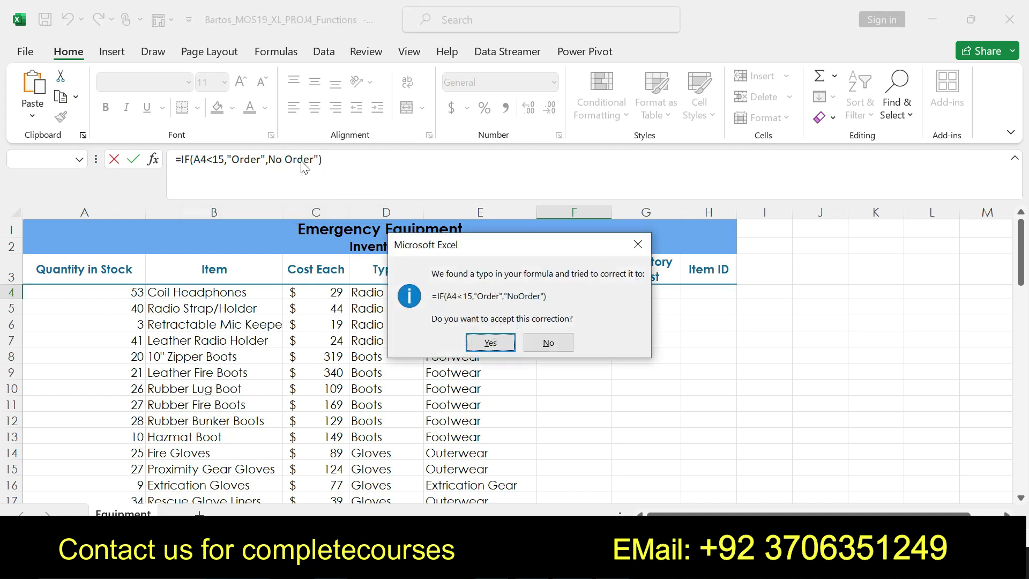
{"action": "left_click", "coordinate": [637, 246]}
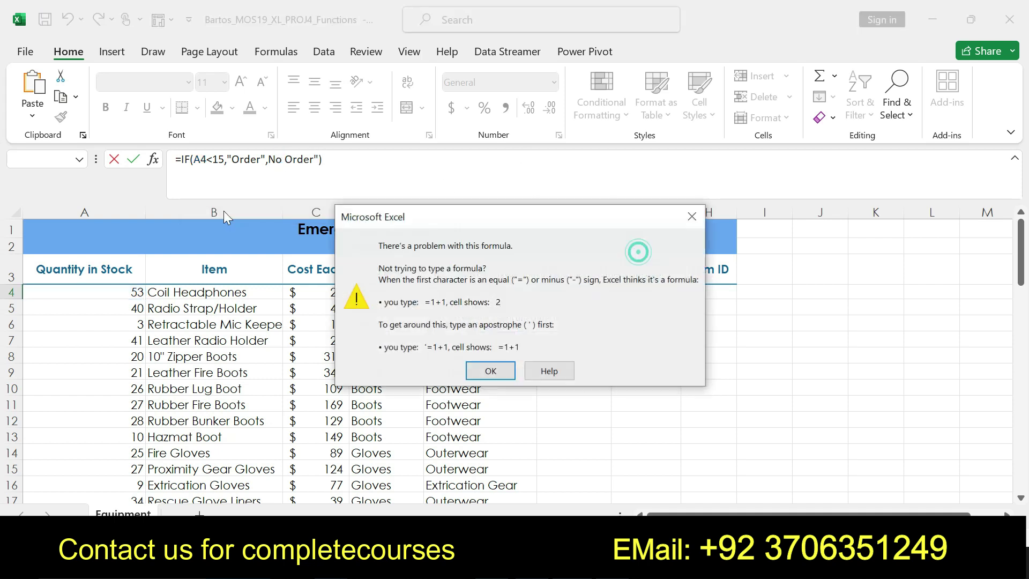
{"action": "left_click", "coordinate": [692, 217]}
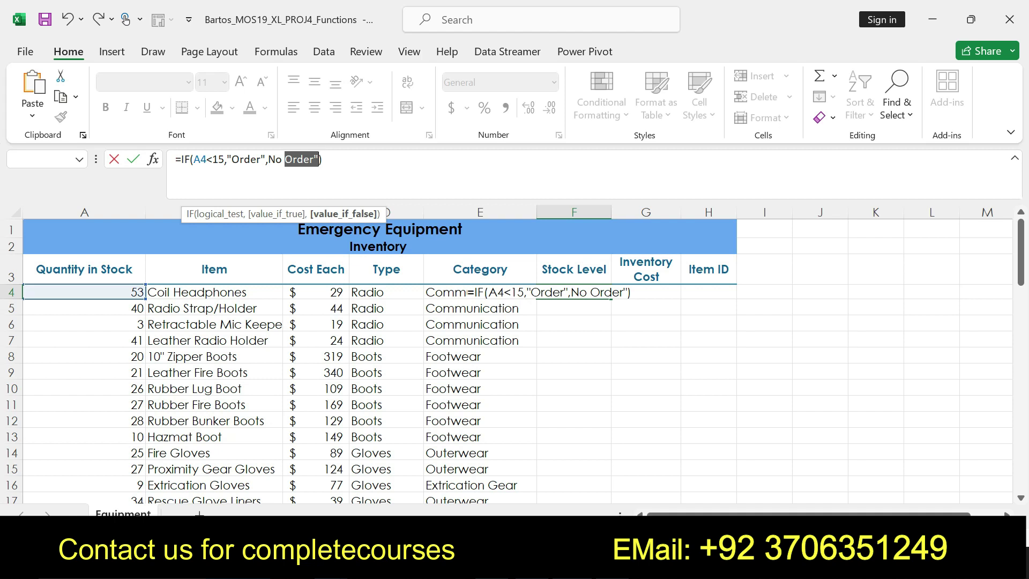
{"action": "left_click", "coordinate": [269, 159]}
{"action": "type", "text": "\""}
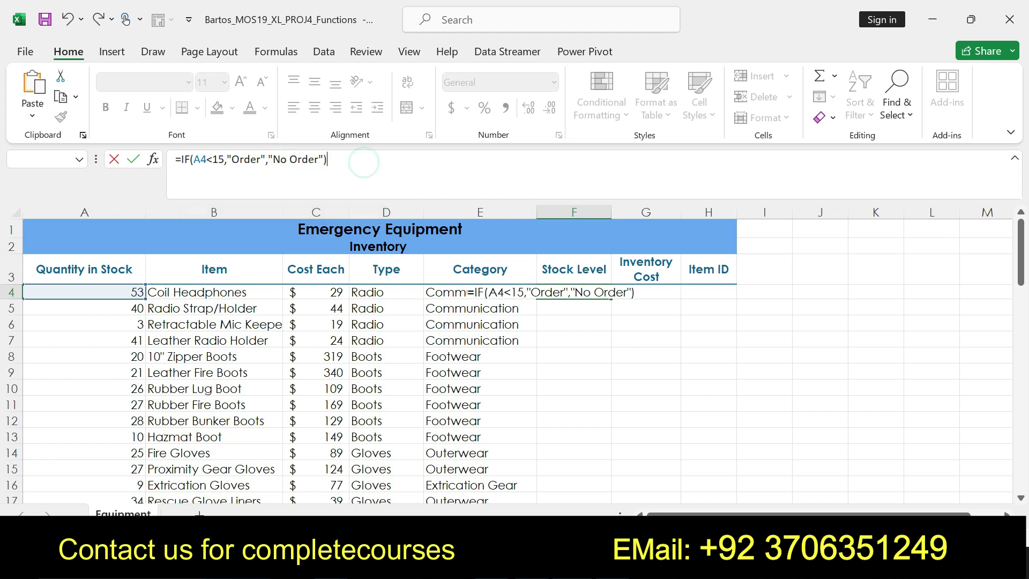
{"action": "key", "text": "Return"}
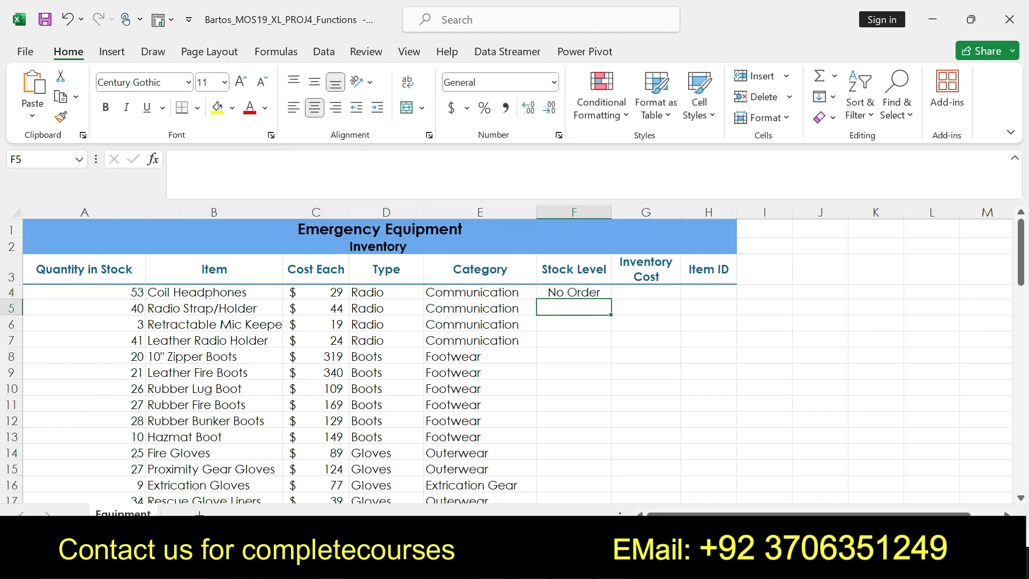
- Check the arguments of the IF function in F4 against the step 2 instruction in Word
{"action": "left_click", "coordinate": [558, 292]}
{"action": "left_click", "coordinate": [152, 159]}
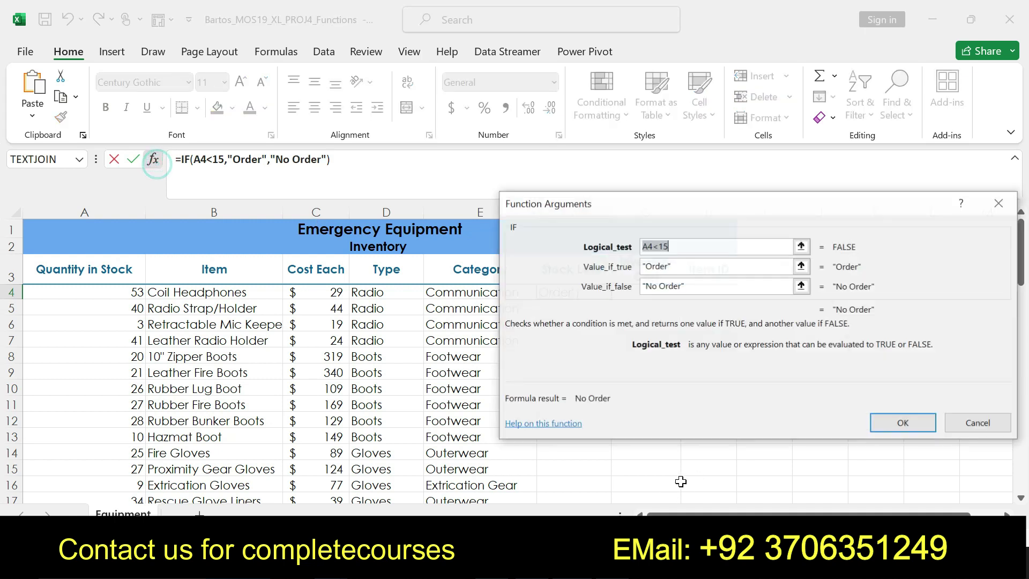
{"action": "key", "text": "alt+Tab"}
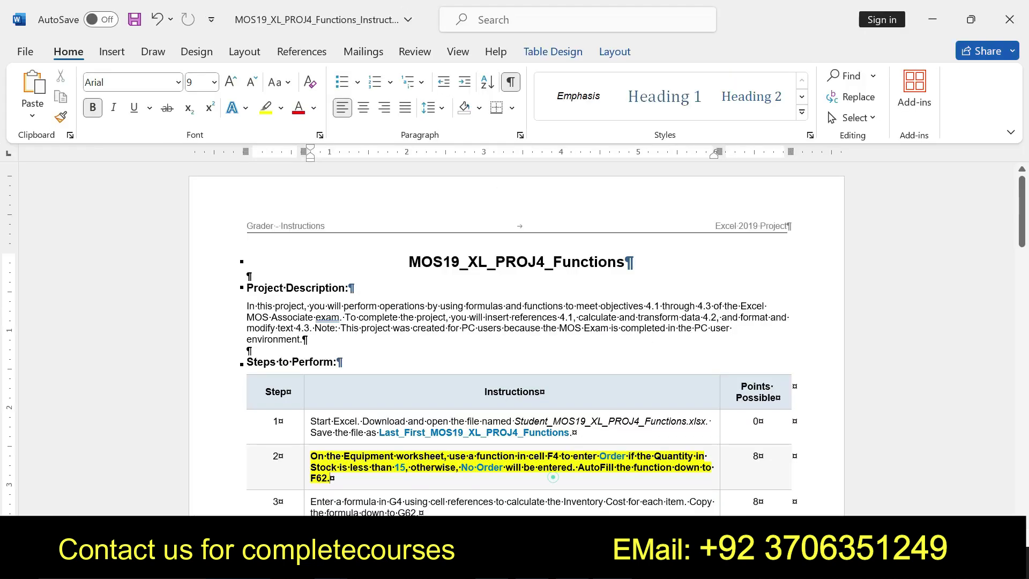
{"action": "left_click", "coordinate": [493, 467]}
{"action": "left_click_drag", "start_coordinate": [492, 467], "coordinate": [713, 469]}
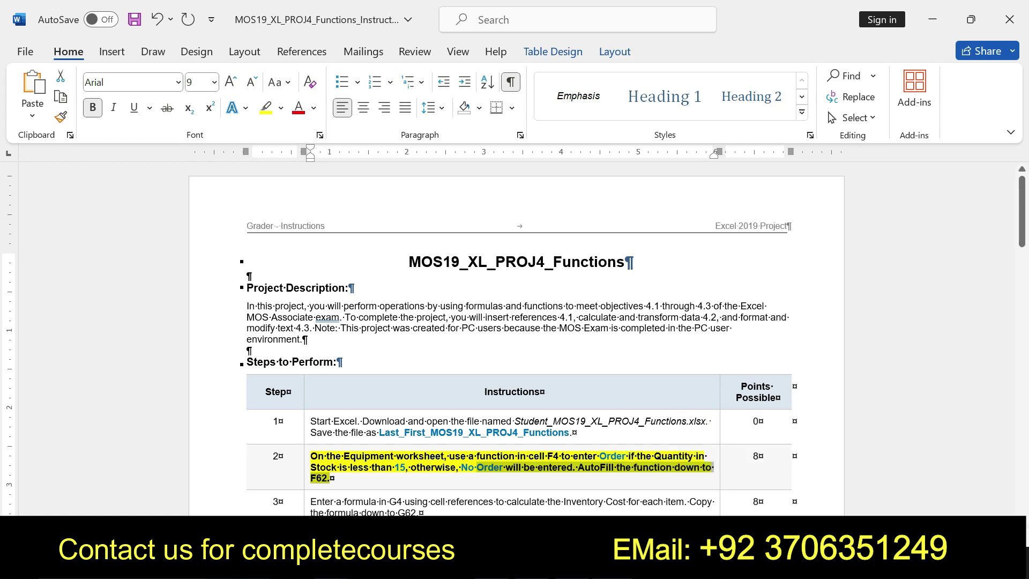
{"action": "left_click_drag", "start_coordinate": [311, 462], "coordinate": [713, 468]}
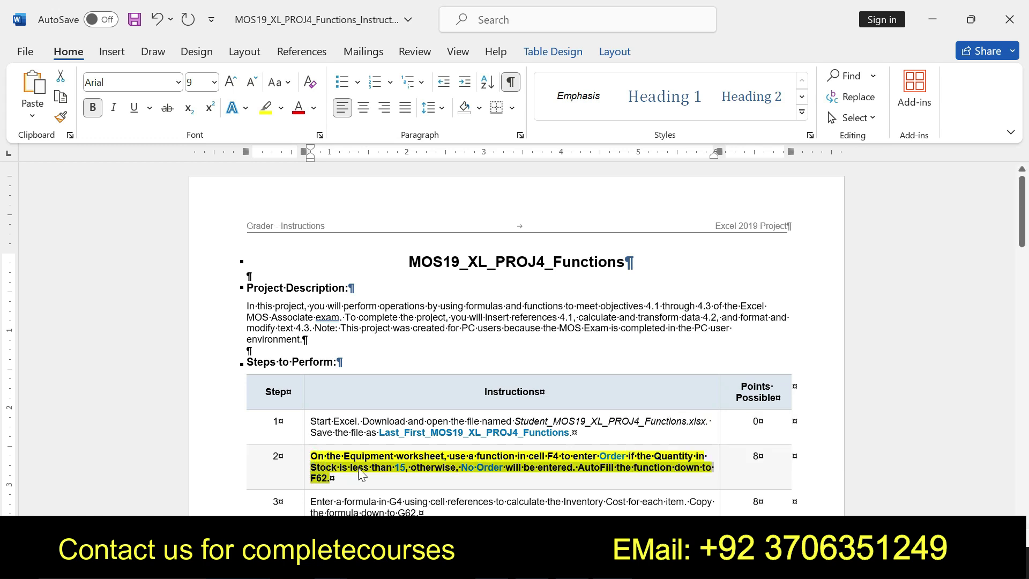
{"action": "key", "text": "alt+Tab"}
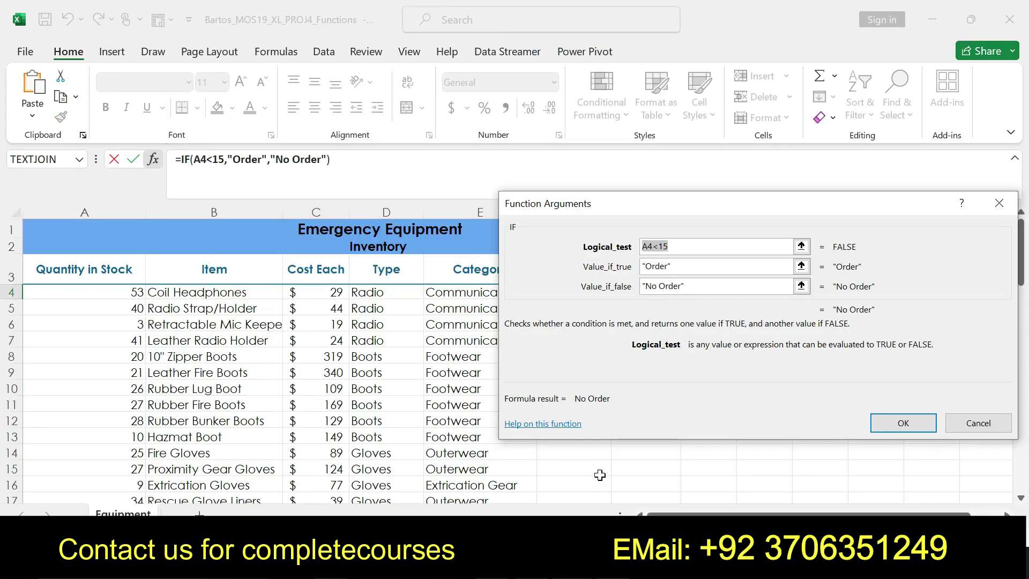
{"action": "left_click", "coordinate": [894, 422]}
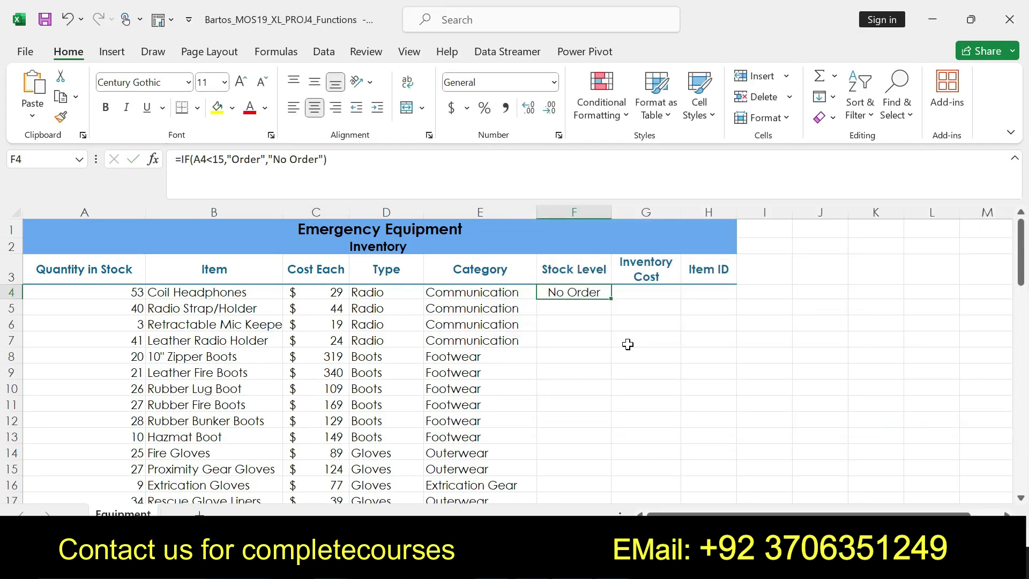
- AutoFill the Stock Level function from F4 down to F62
{"action": "double_click", "coordinate": [611, 299]}
{"action": "left_click_drag", "start_coordinate": [610, 299], "coordinate": [590, 394]}
{"action": "left_click", "coordinate": [1021, 305]}
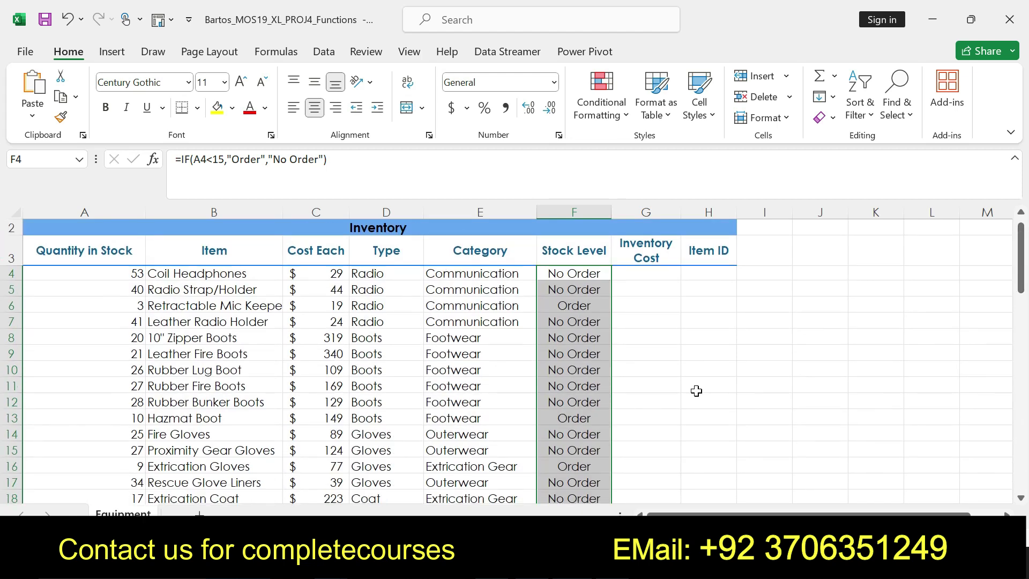
- In Word, undo the formatting on the step 2 instruction and make the step 3 instruction bold with yellow highlighting
{"action": "left_click", "coordinate": [536, 566]}
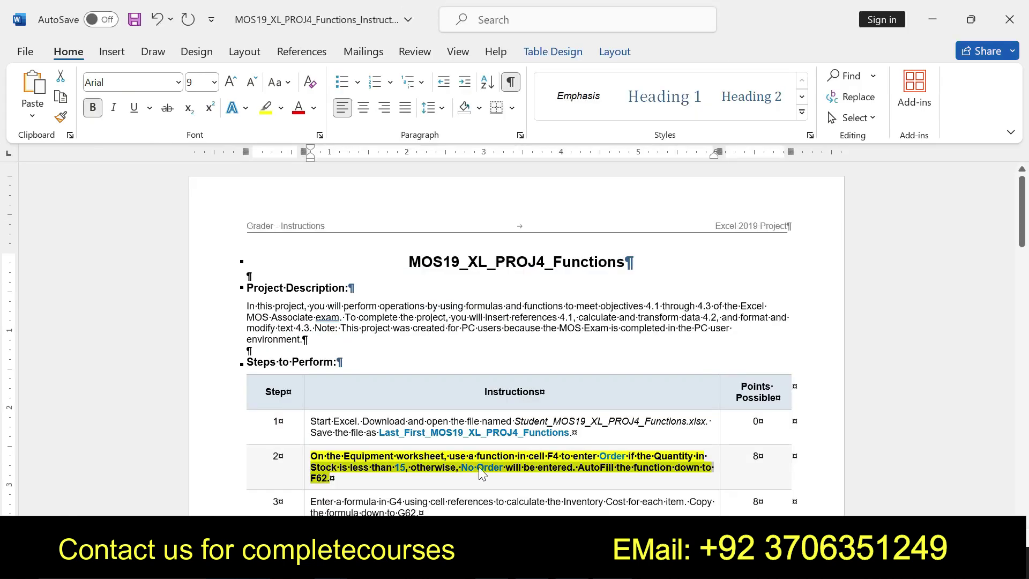
{"action": "key", "text": "ctrl+z"}
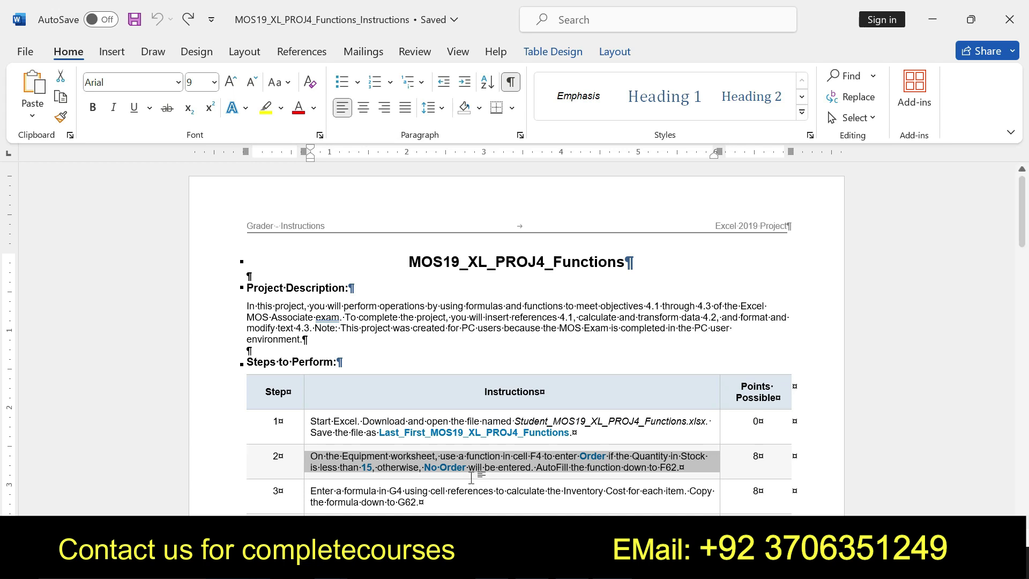
{"action": "left_click_drag", "start_coordinate": [1022, 227], "coordinate": [1024, 250]}
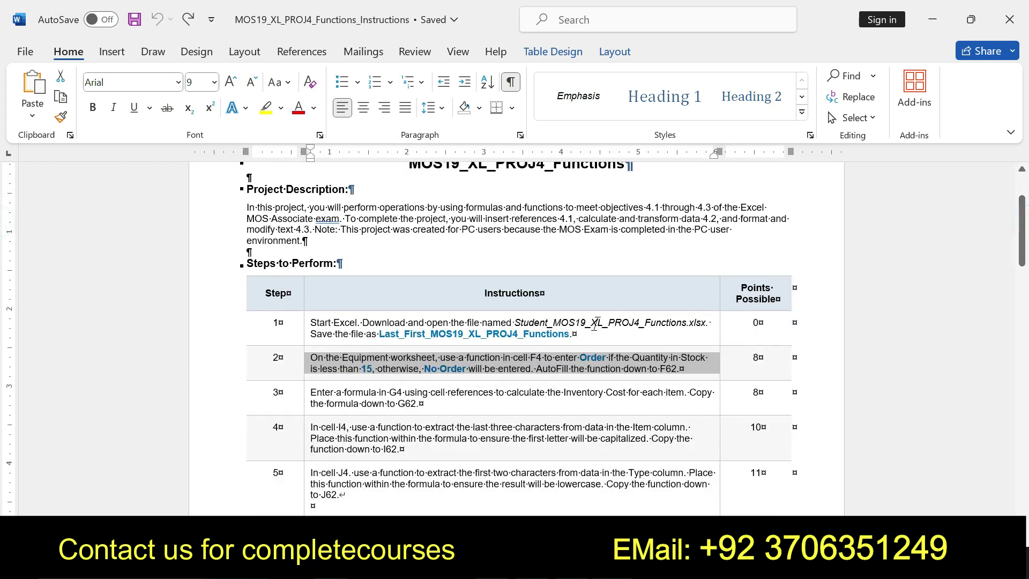
{"action": "triple_click", "coordinate": [322, 395]}
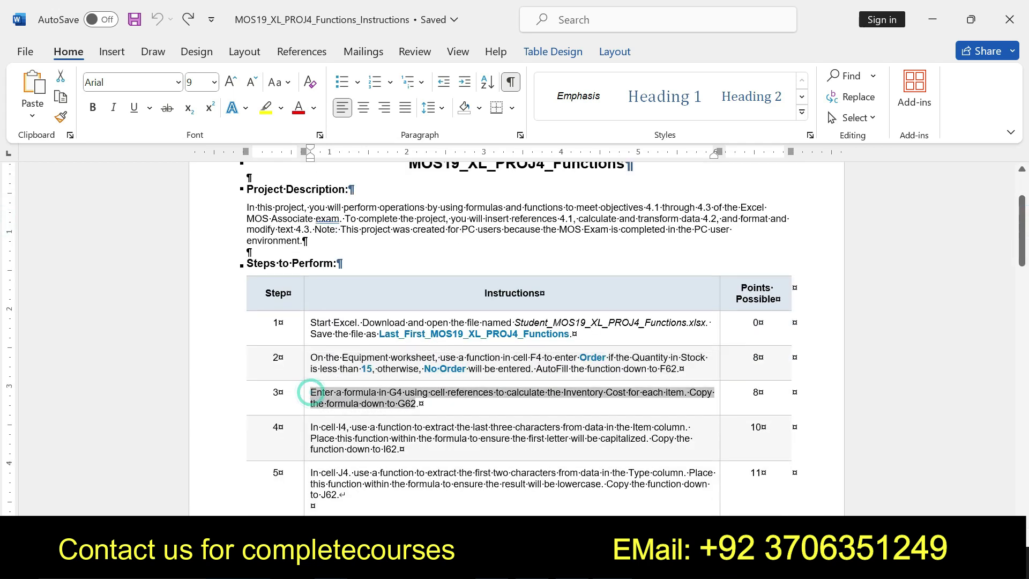
{"action": "left_click", "coordinate": [431, 376]}
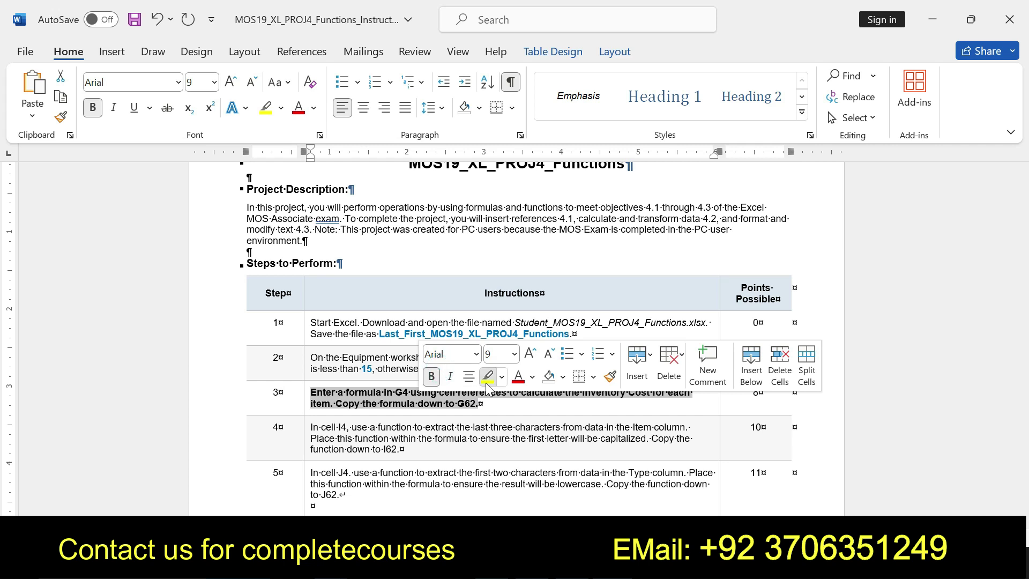
{"action": "left_click", "coordinate": [488, 376]}
- Reread the step 3 instruction on Inventory Cost and start a formula in cell G4 in Excel
{"action": "left_click_drag", "start_coordinate": [311, 393], "coordinate": [692, 403]}
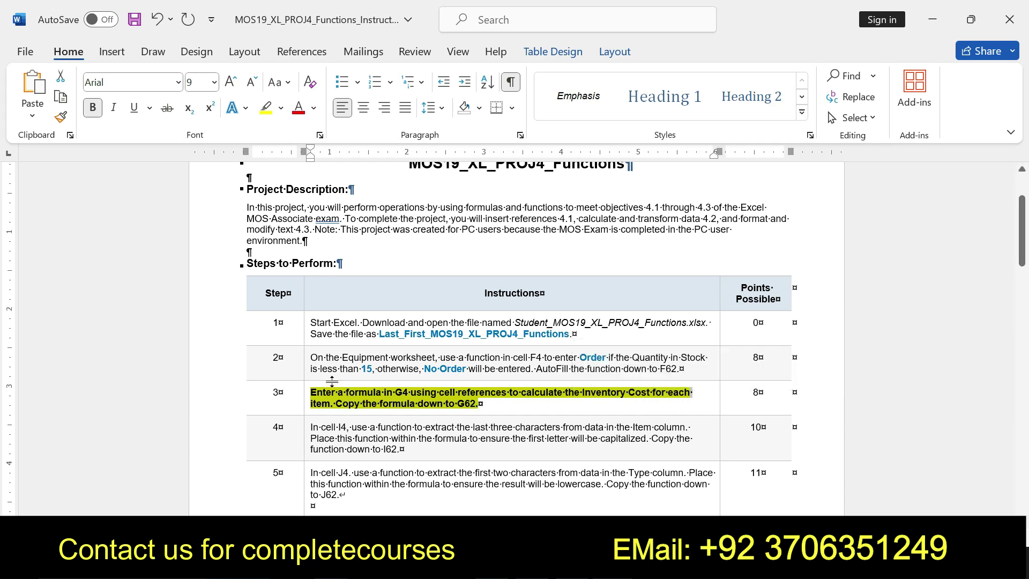
{"action": "left_click", "coordinate": [312, 392]}
{"action": "left_click_drag", "start_coordinate": [312, 392], "coordinate": [479, 404]}
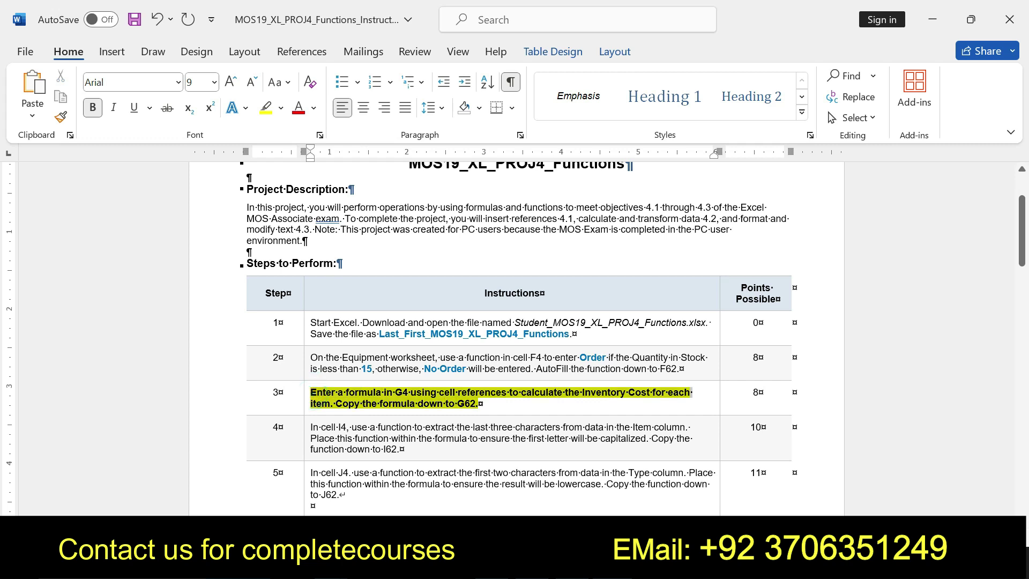
{"action": "left_click", "coordinate": [406, 393]}
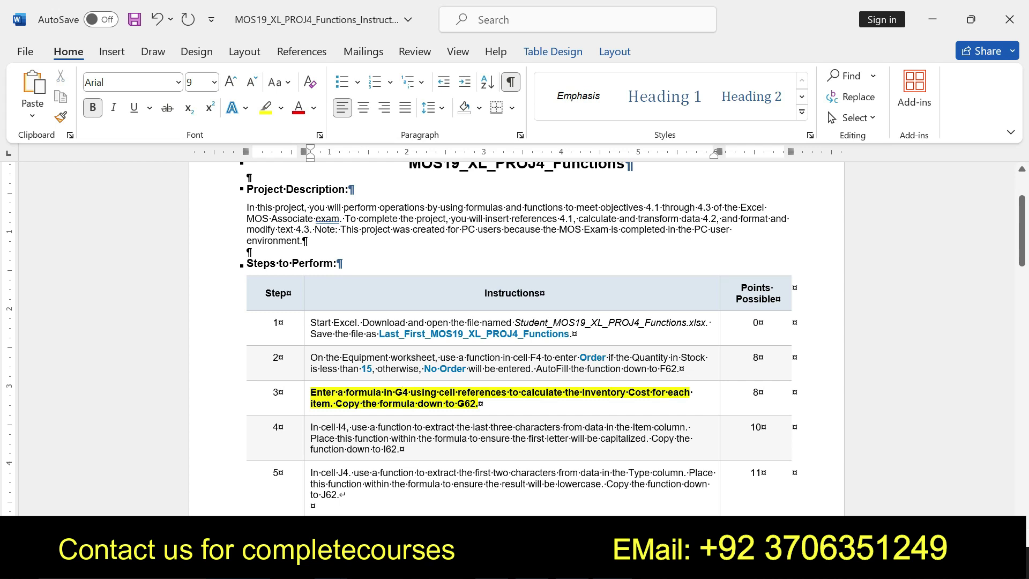
{"action": "left_click_drag", "start_coordinate": [311, 392], "coordinate": [479, 403]}
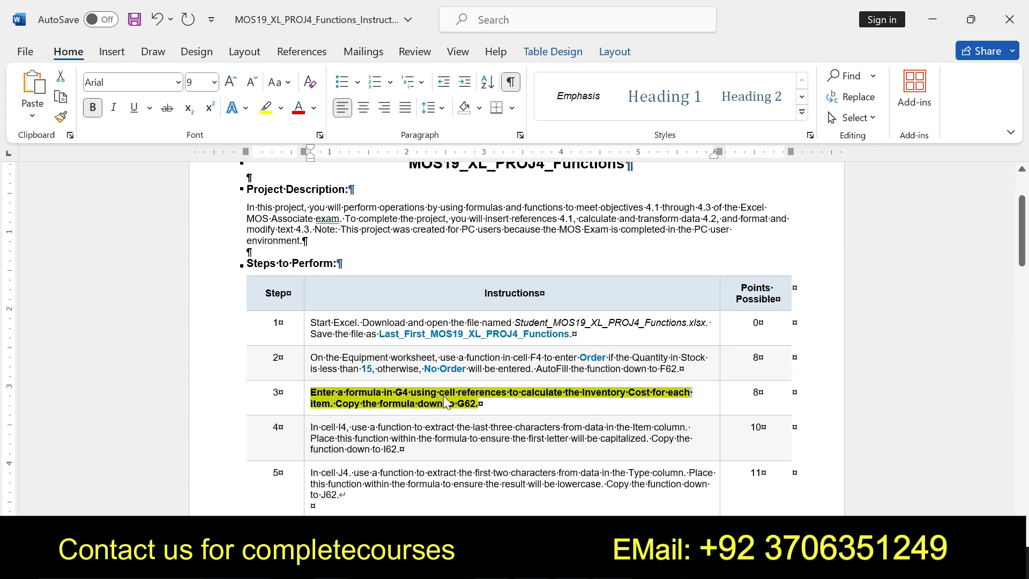
{"action": "key", "text": "alt+Tab"}
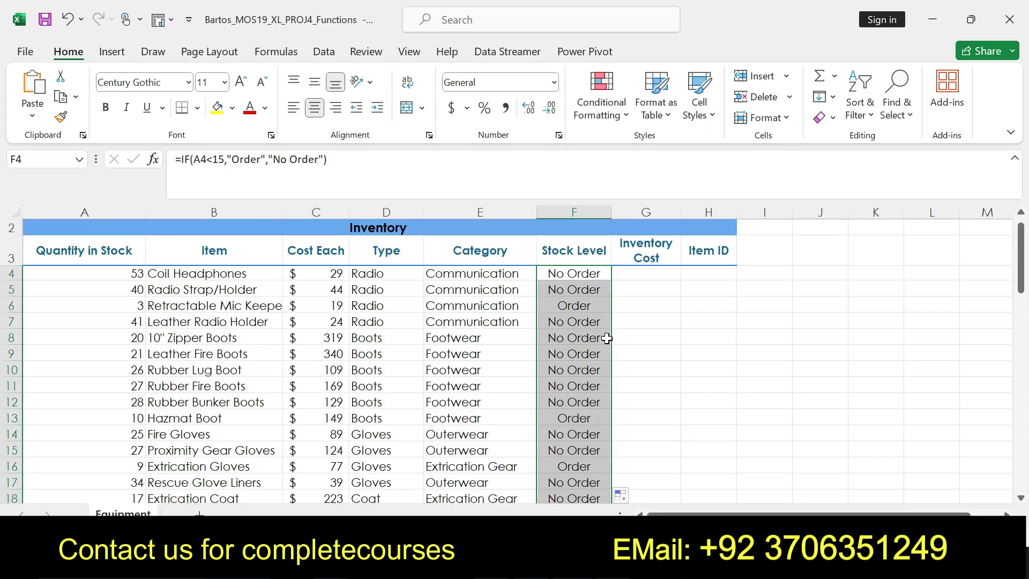
{"action": "left_click", "coordinate": [641, 276]}
{"action": "left_click", "coordinate": [642, 276]}
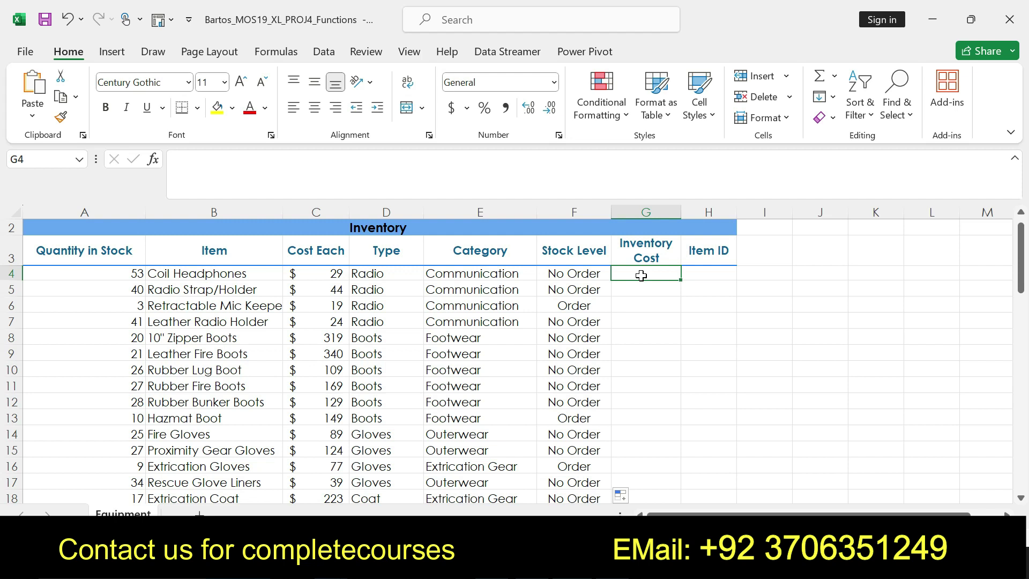
{"action": "type", "text": "="}
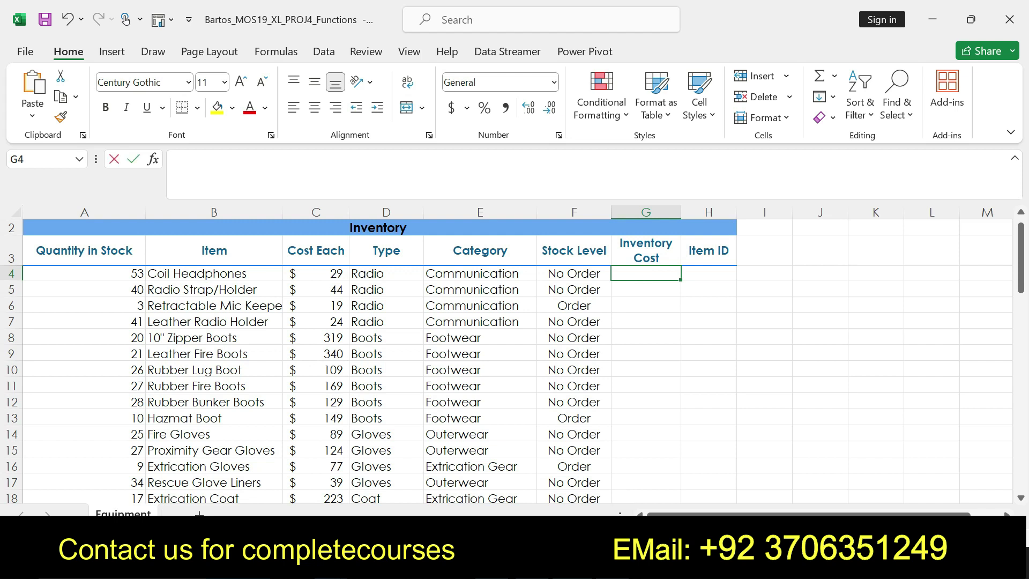